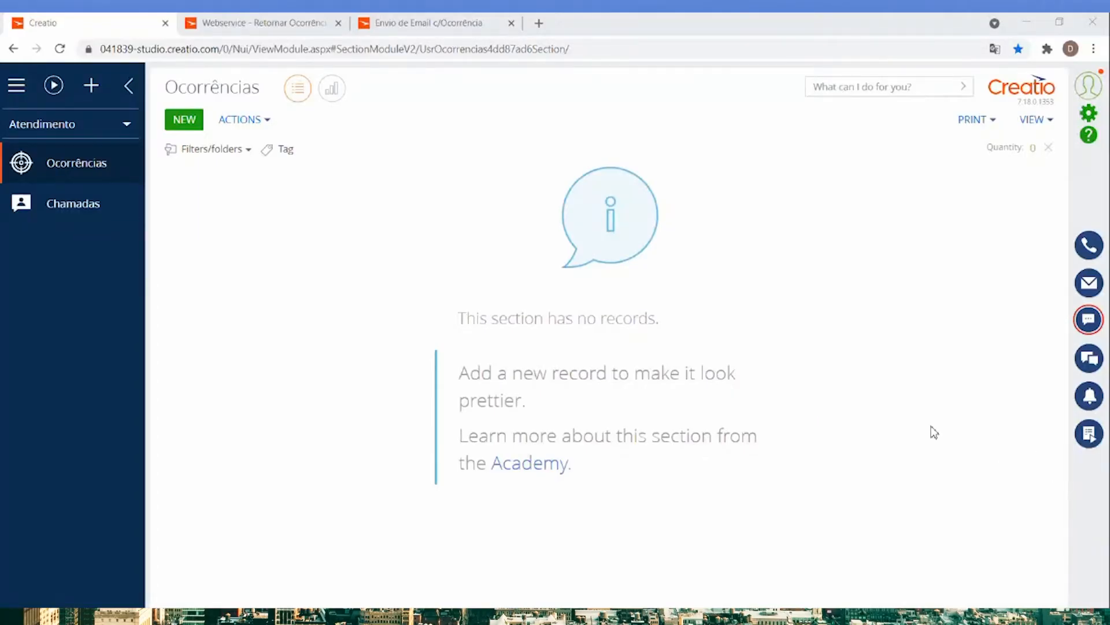
Review the Identificação fields of a new record in the Chamadas section, leaving the record unsaved.
click(928, 427)
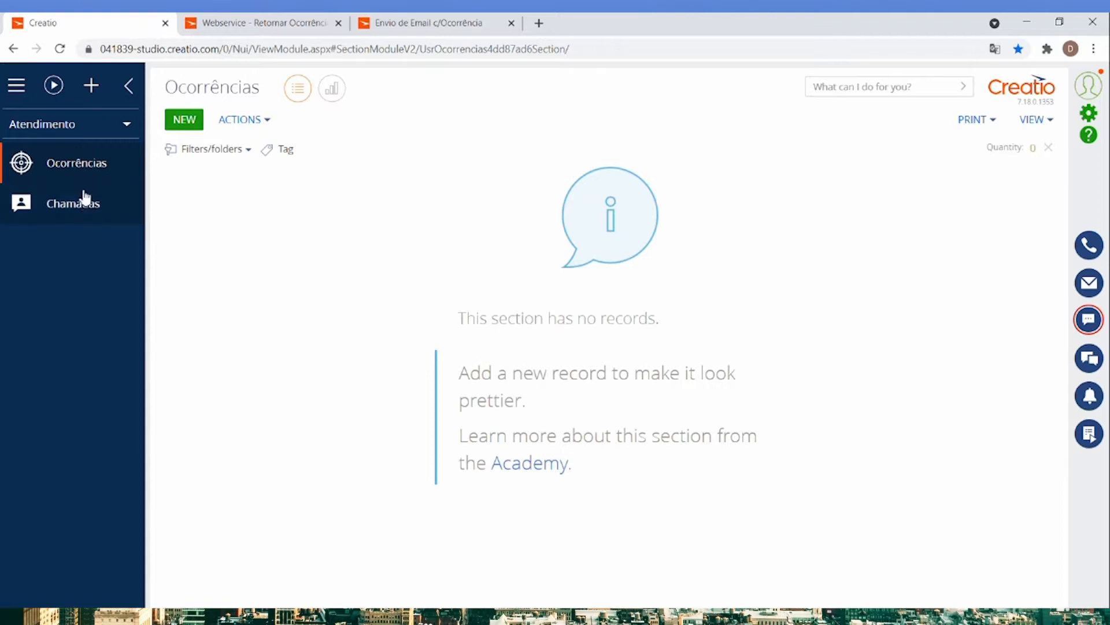
click(67, 215)
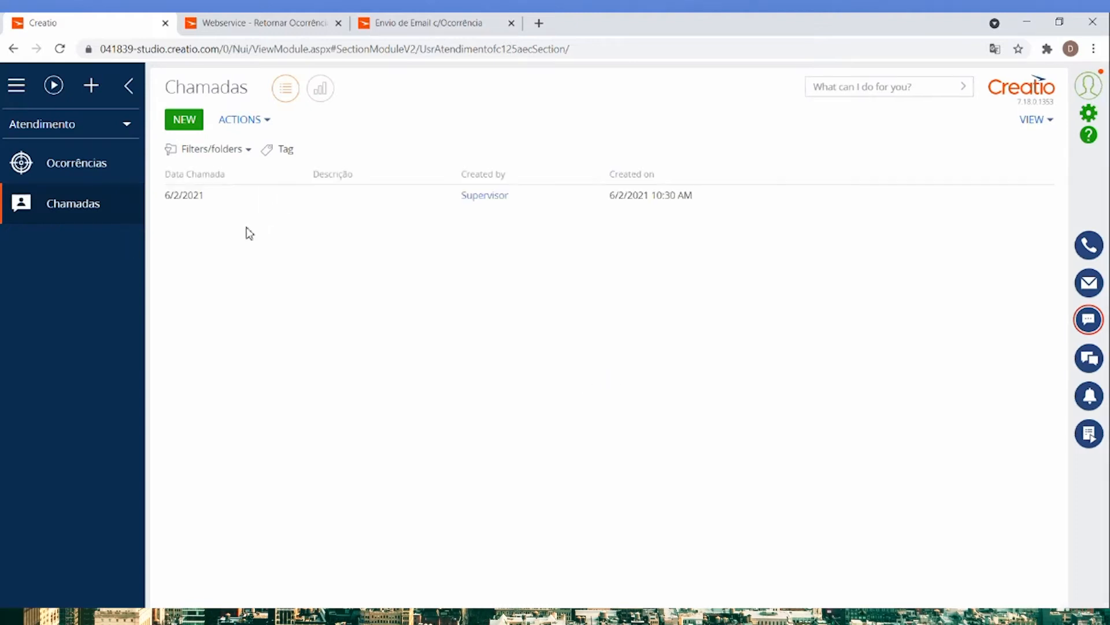
click(191, 199)
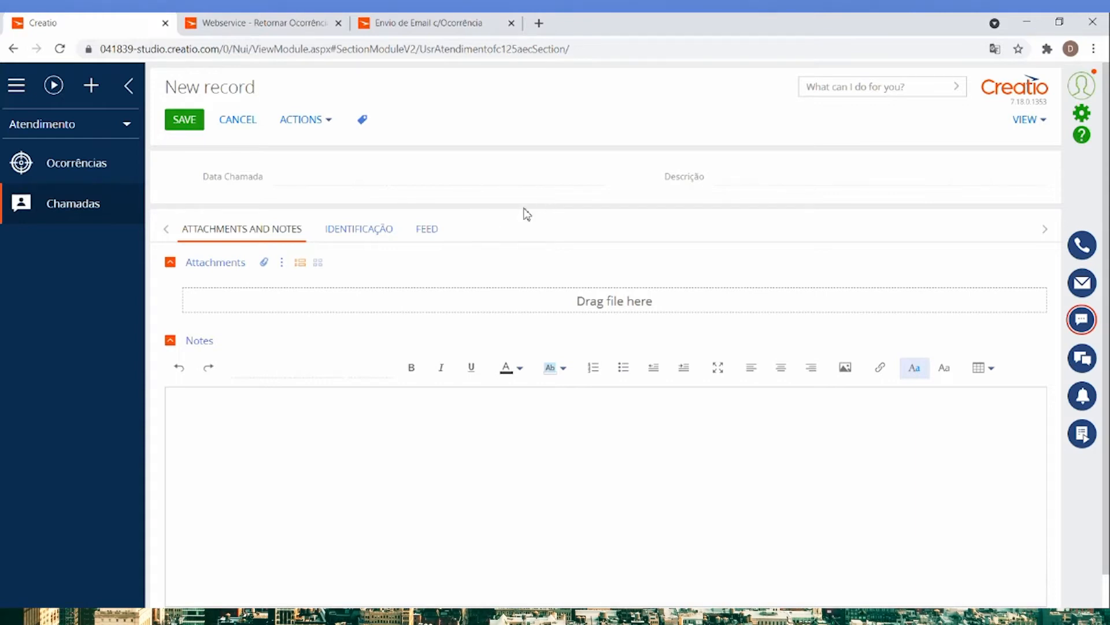
click(377, 236)
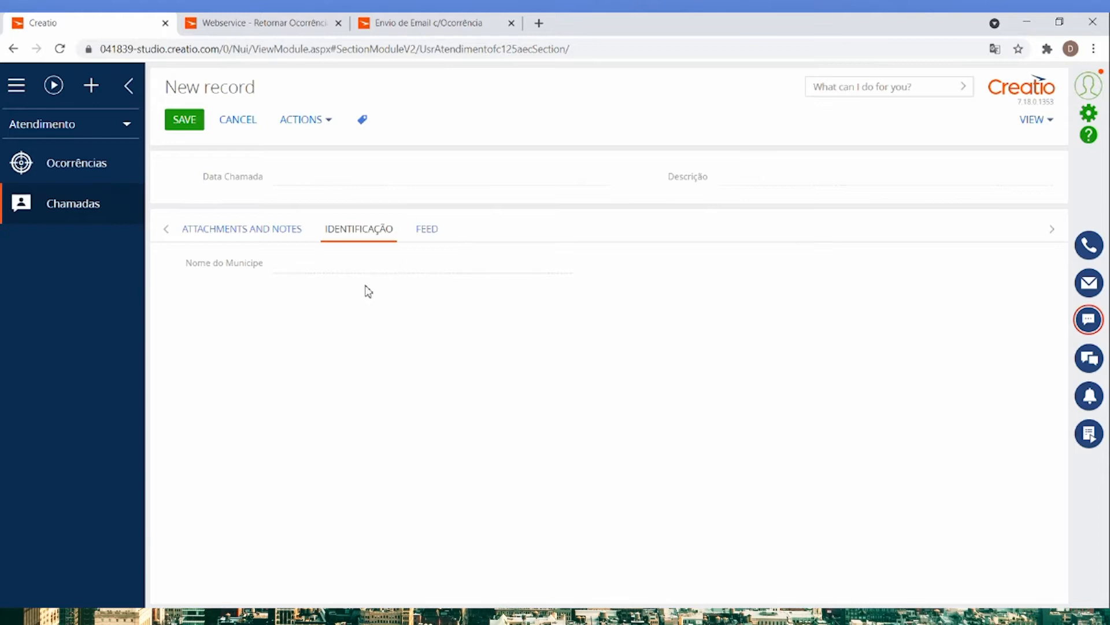
click(253, 133)
Examine the NIPG, Categoria, Descrição, Local and Freguesia fields of a new Ocorrências record, leaving it unsaved.
click(131, 172)
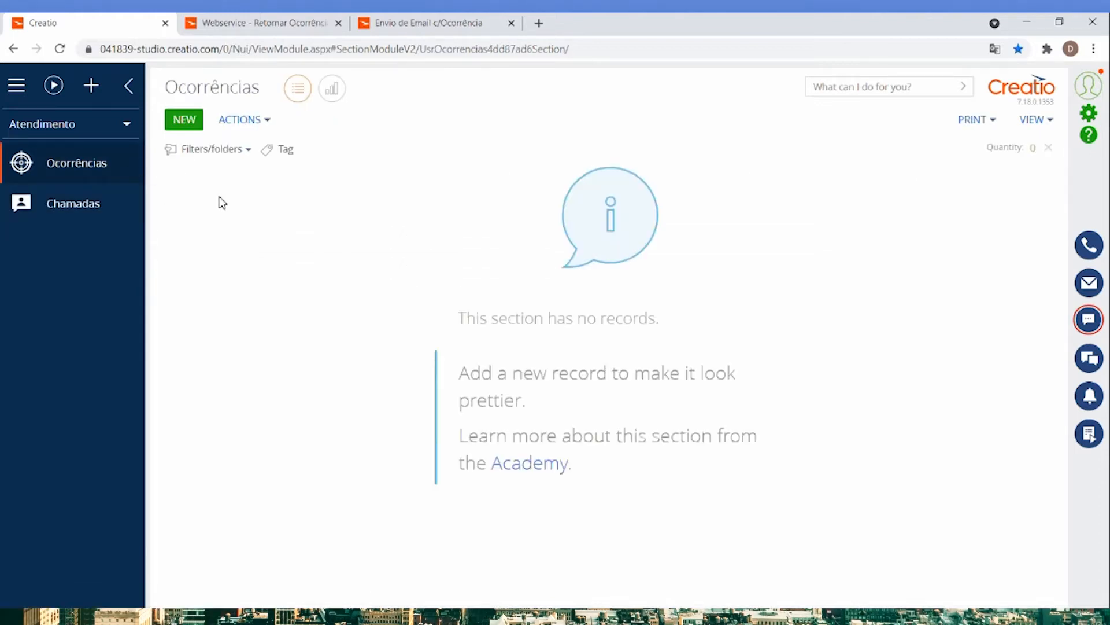
click(182, 122)
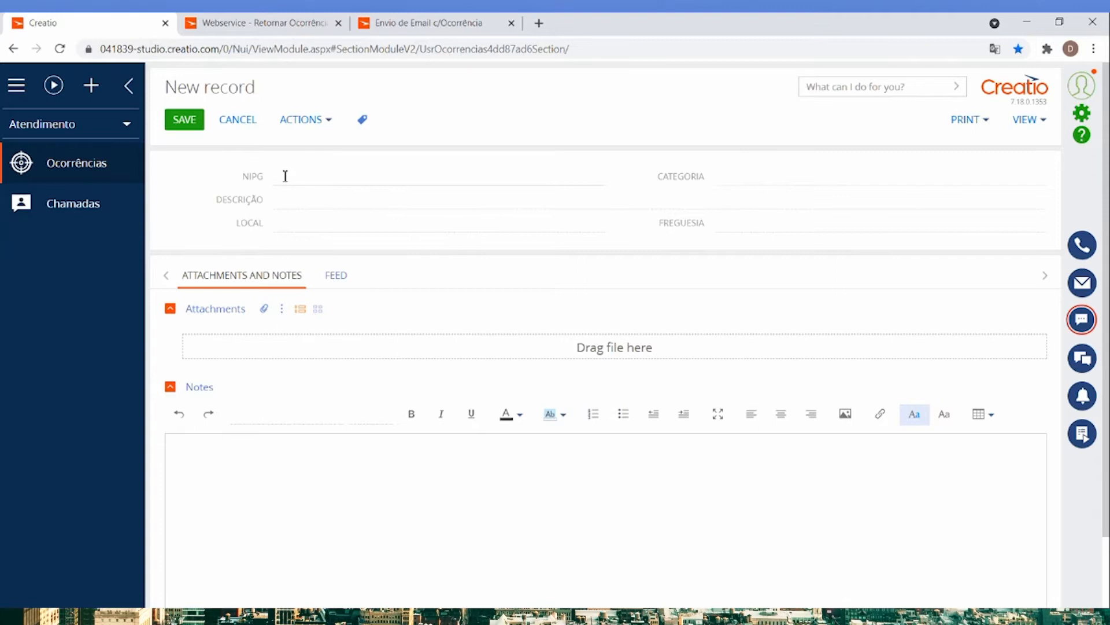
drag(242, 180, 267, 180)
drag(659, 175, 710, 182)
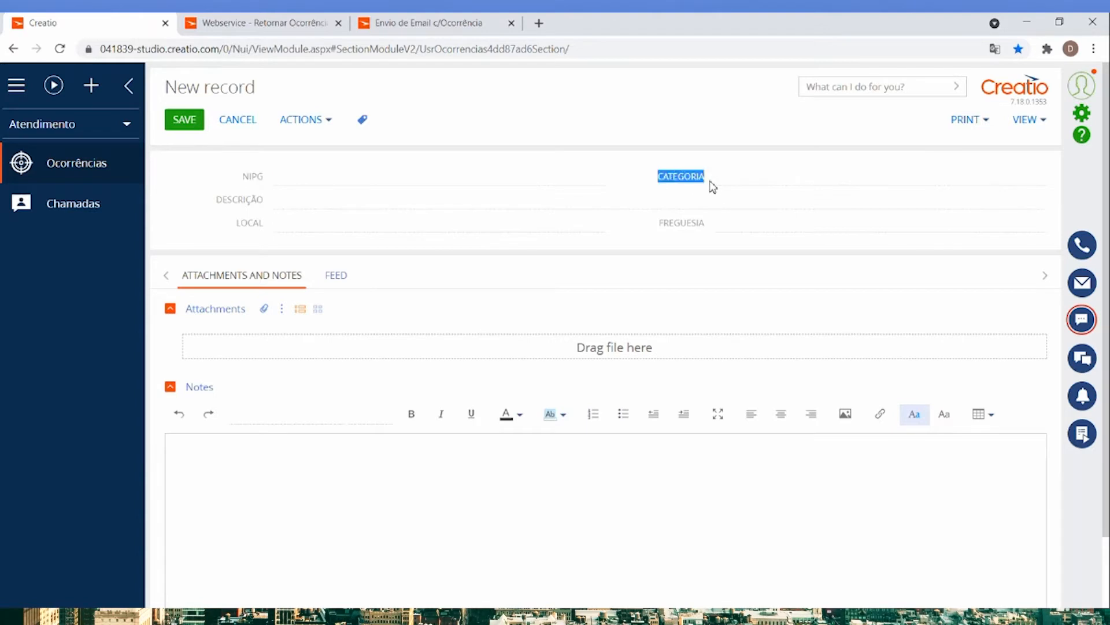
click(240, 209)
drag(240, 219, 258, 223)
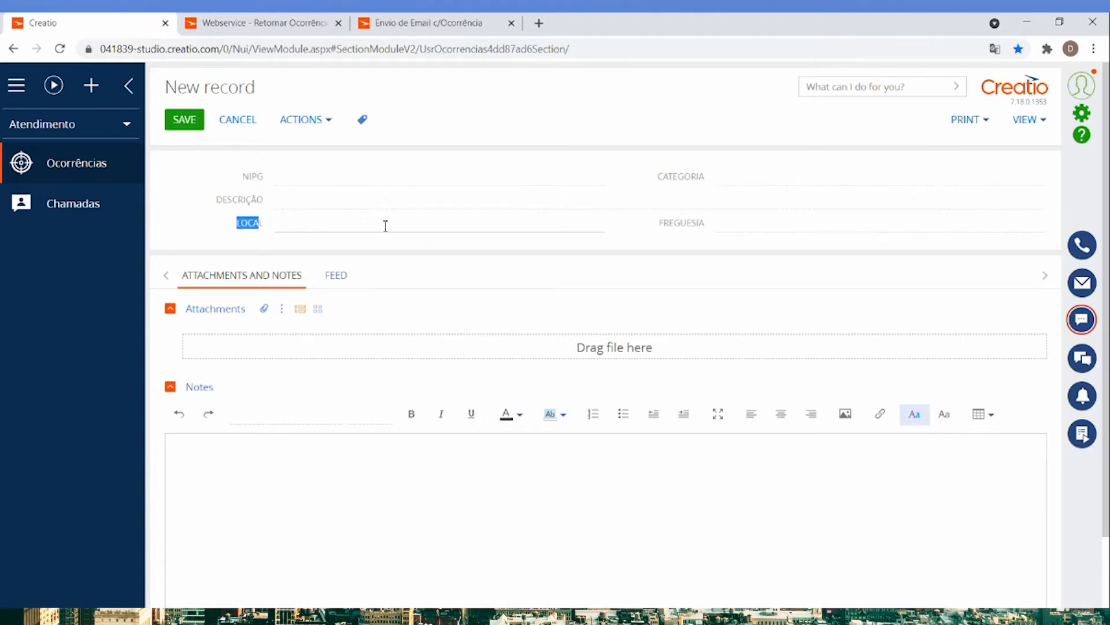
drag(664, 224, 706, 230)
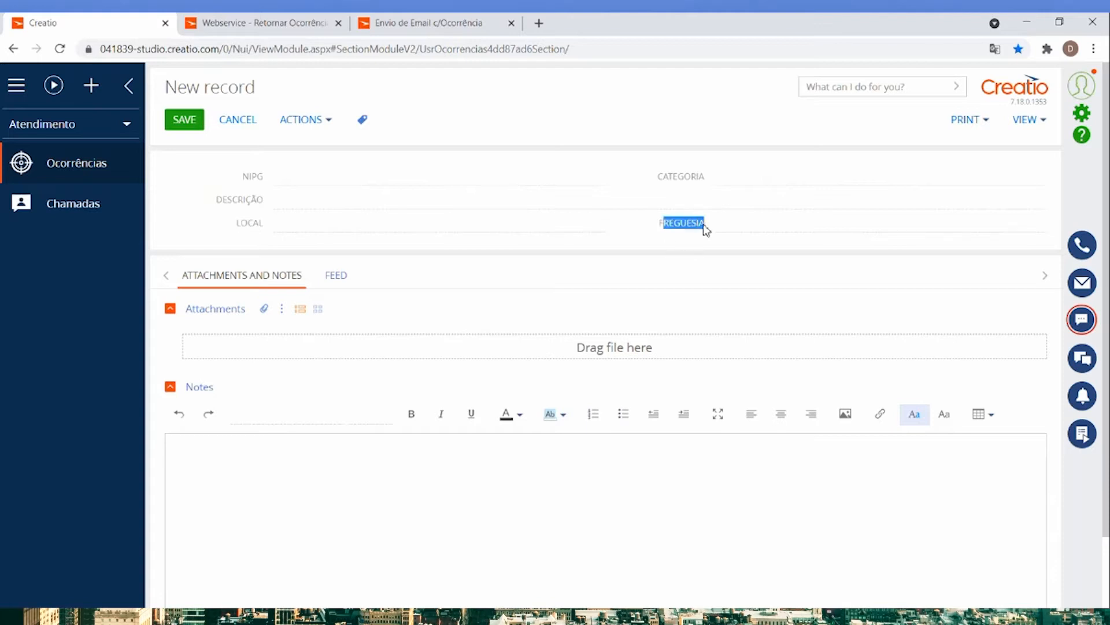
click(690, 236)
click(246, 129)
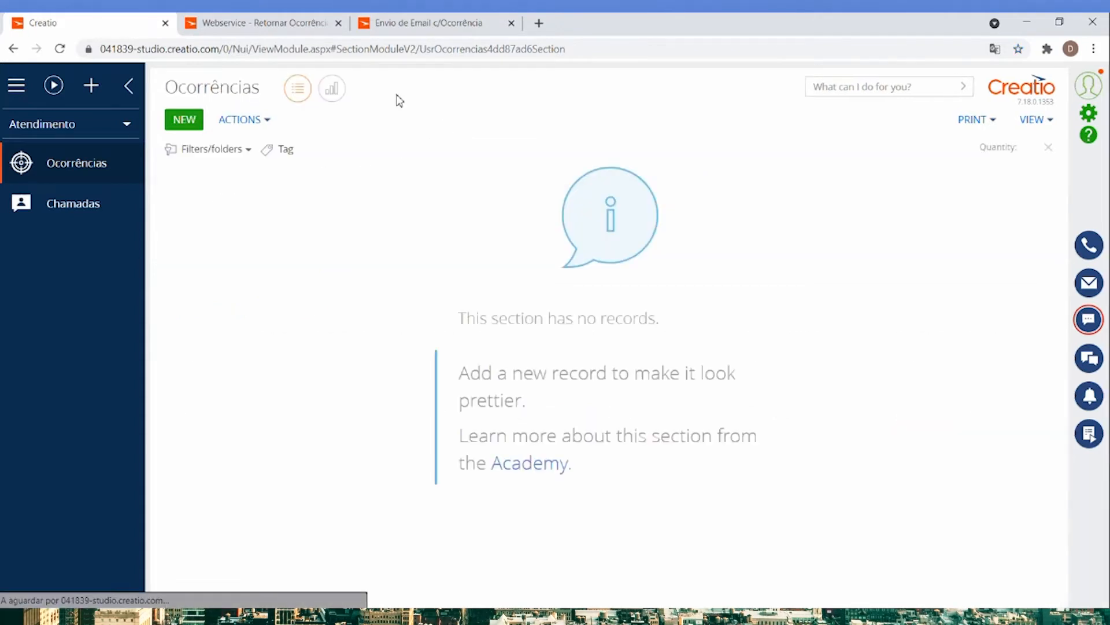
Inspect the settings of the web service call and the sub-process in the Webservice - Retornar Ocorrências process.
click(276, 29)
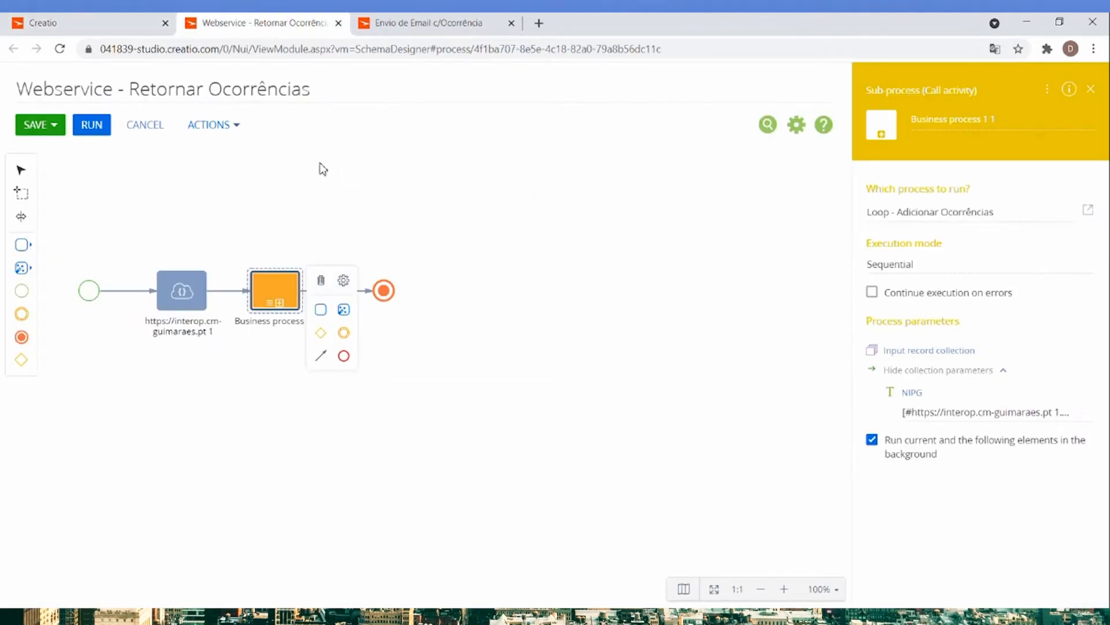
click(184, 299)
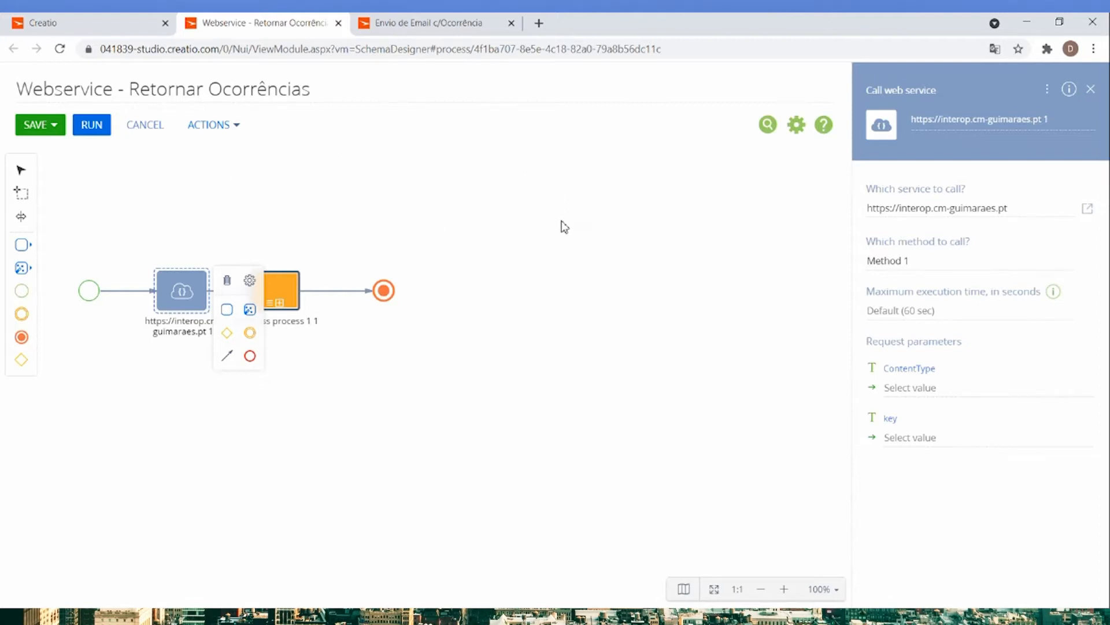
click(292, 304)
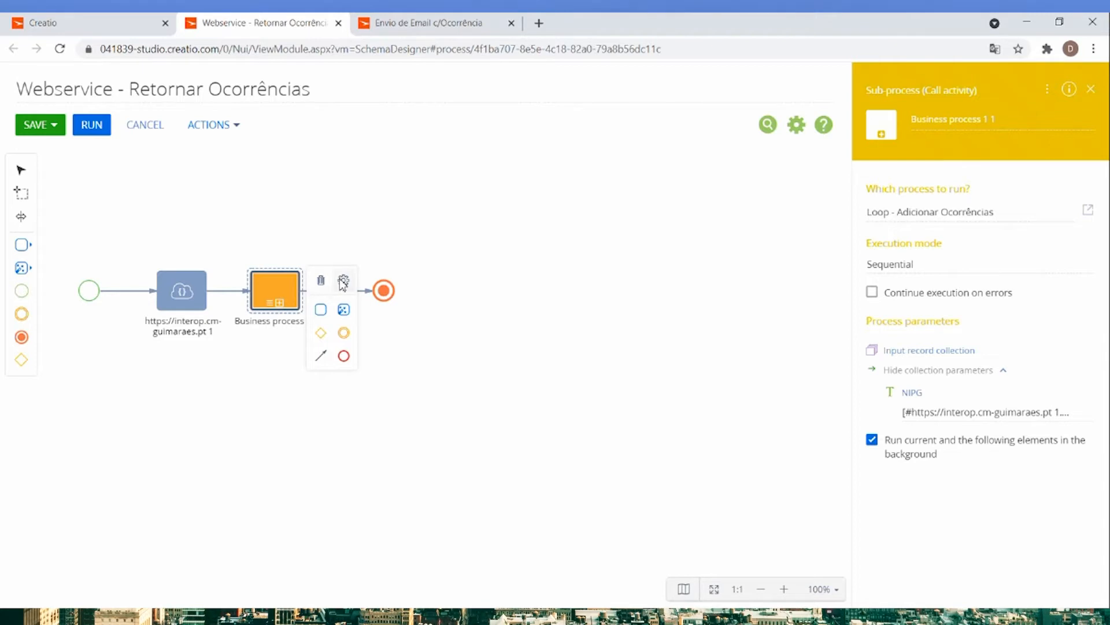
Return to the main Creatio page, open the web services integration setup from the system designer, and duplicate the browser tab.
click(101, 24)
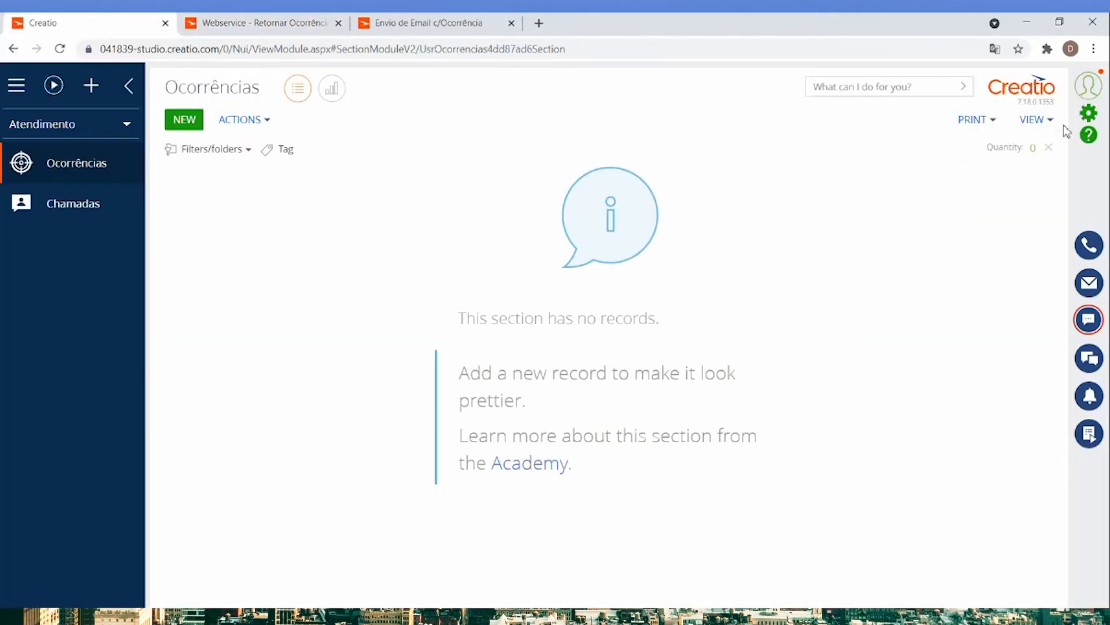
click(1089, 116)
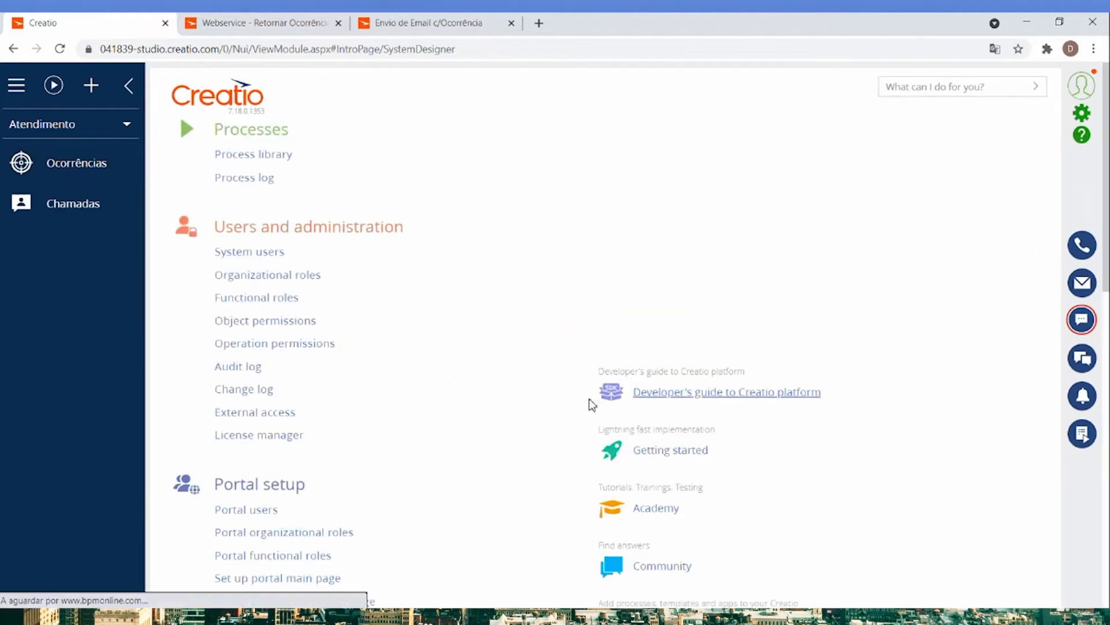
scroll(590, 399, down, 8)
scroll(503, 373, down, 1)
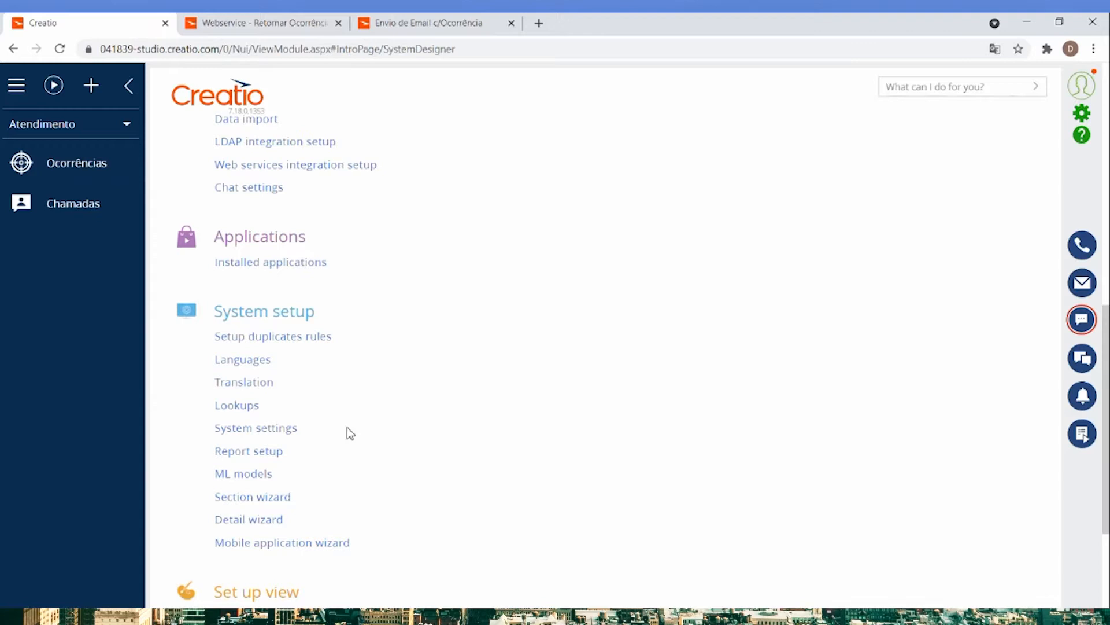
scroll(347, 422, down, 1)
scroll(363, 441, up, 2)
scroll(363, 443, down, 3)
scroll(376, 457, up, 4)
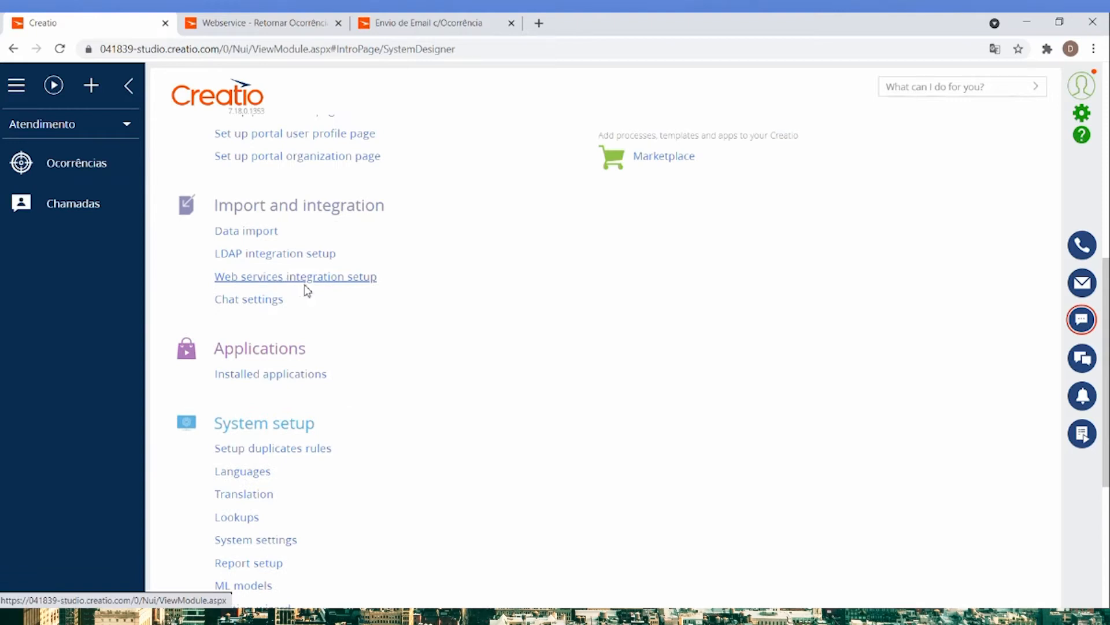
click(279, 282)
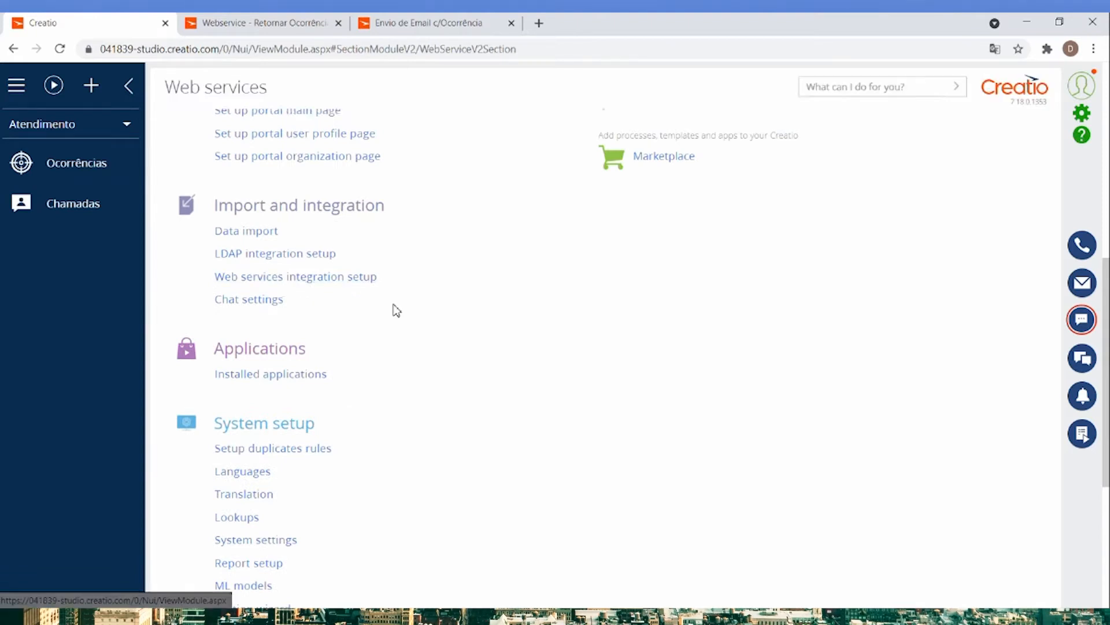
right_click(101, 24)
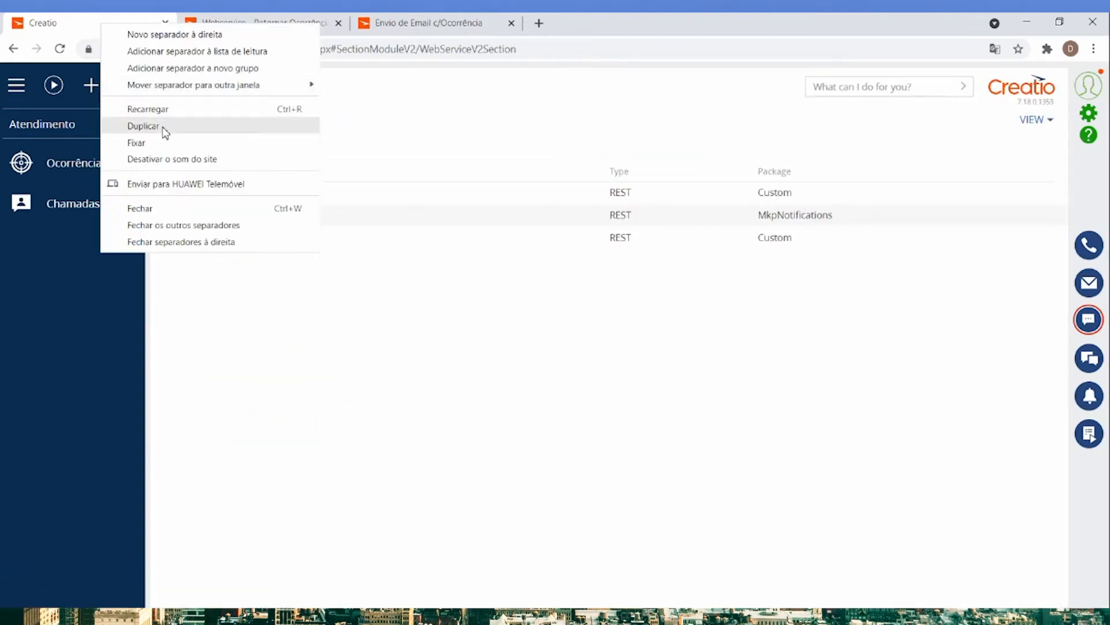
click(163, 126)
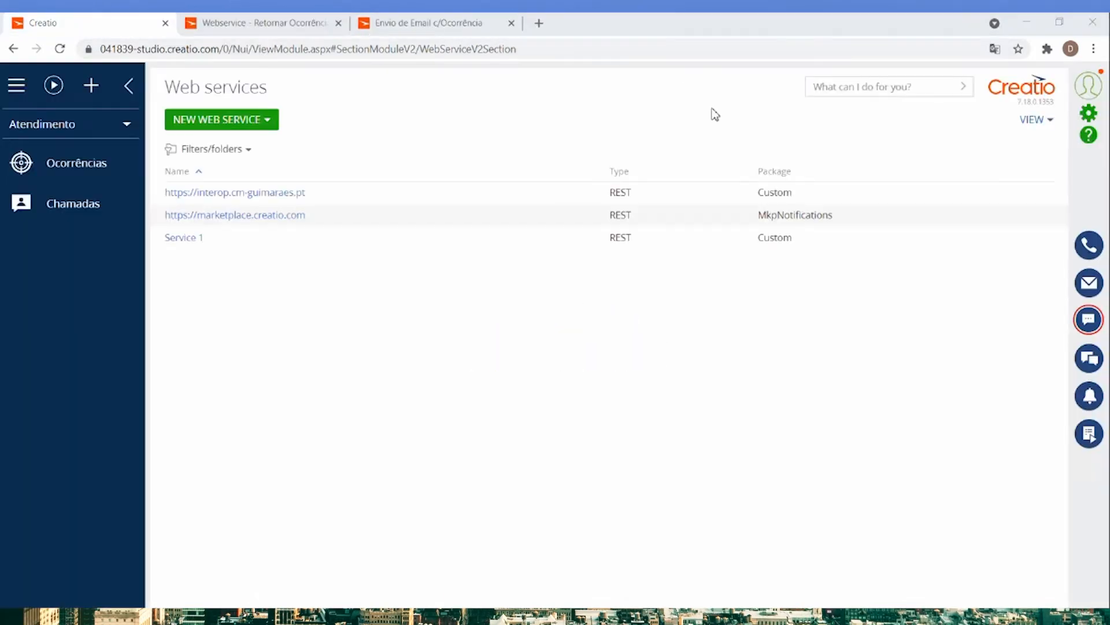
Delete the existing Service 1 web service from the web services list.
click(384, 237)
click(290, 266)
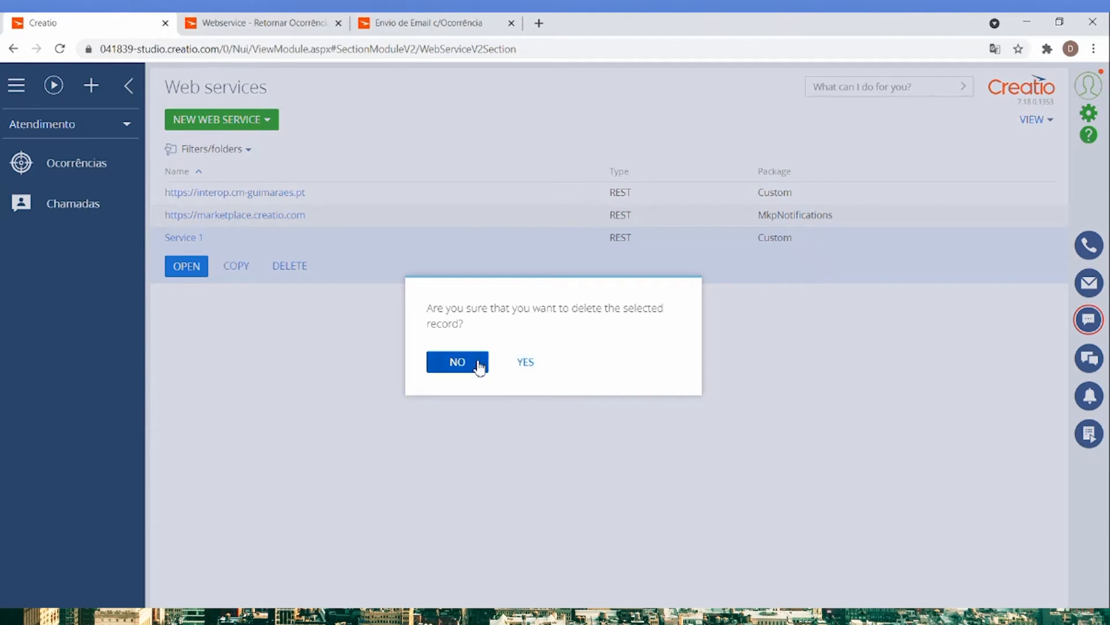
click(477, 364)
click(295, 271)
click(526, 353)
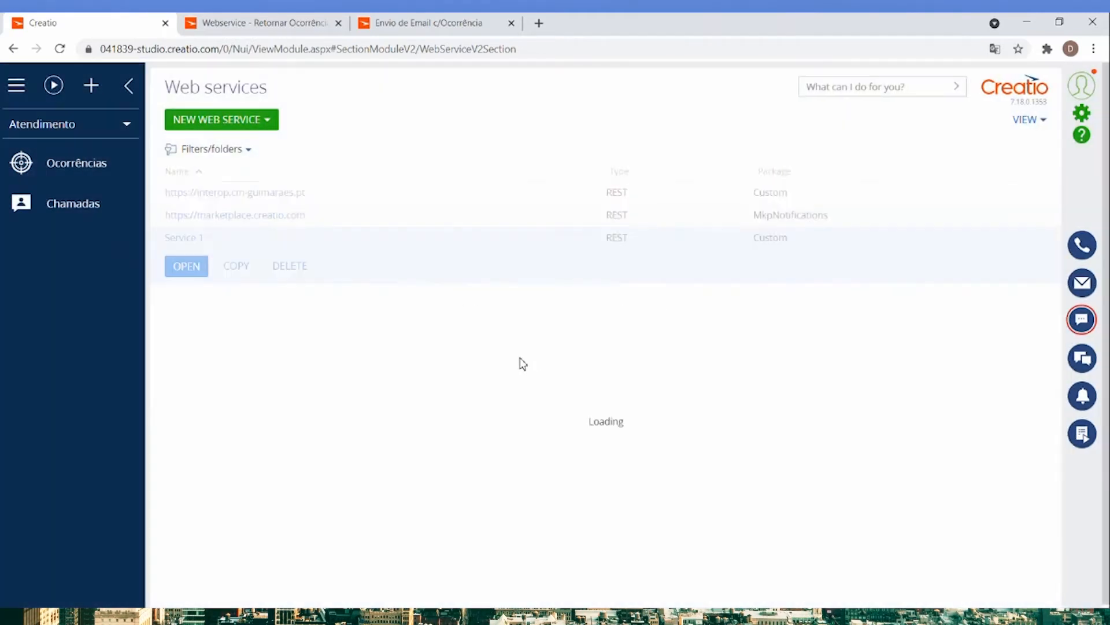
Create a new REST web service, entering Test as the web service address.
click(266, 126)
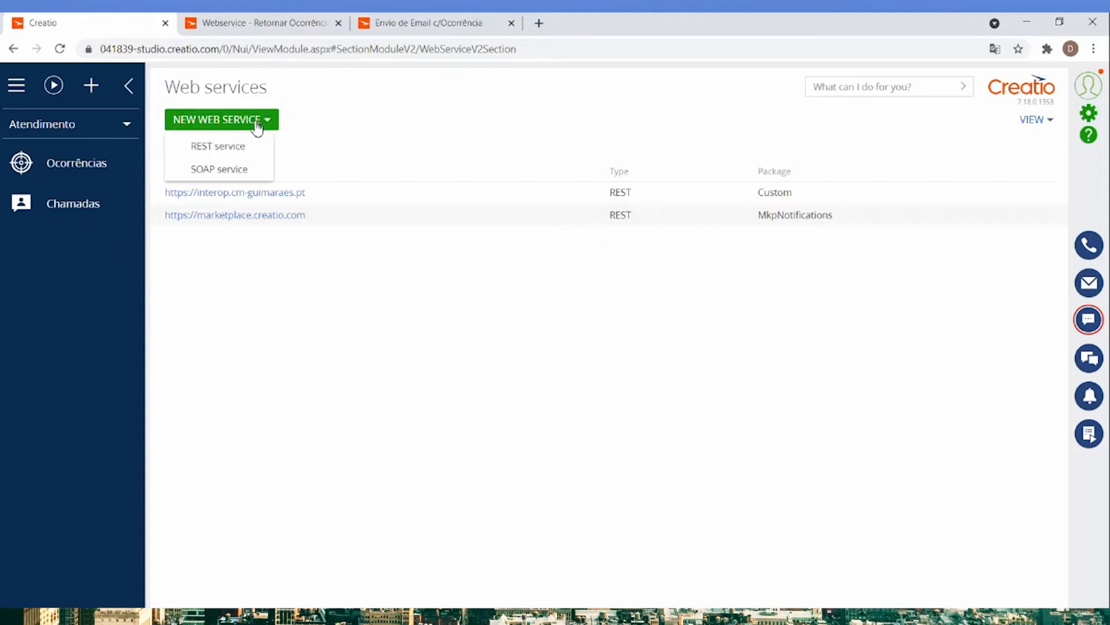
click(210, 148)
click(460, 333)
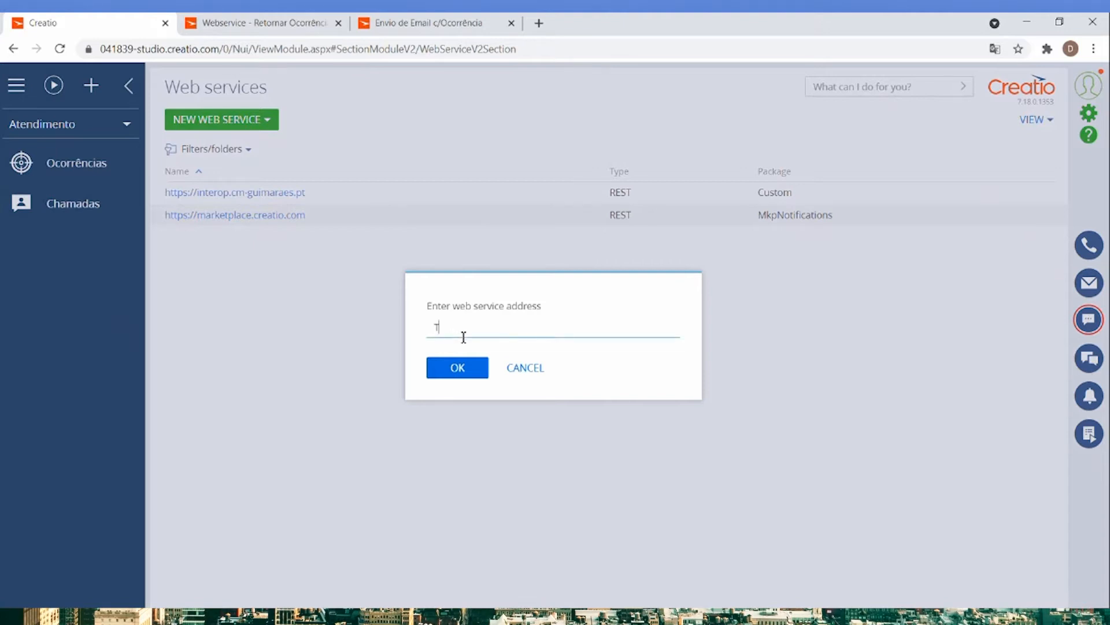
click(469, 373)
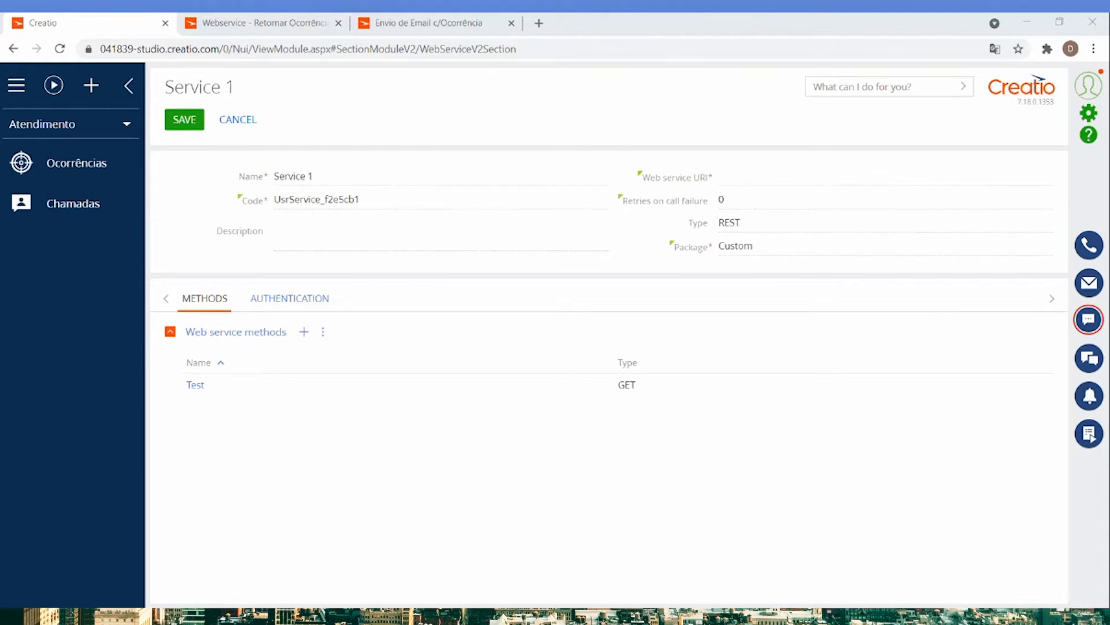
Paste the base address into Service 1's Web service URI and check the service's authentication setting.
click(740, 174)
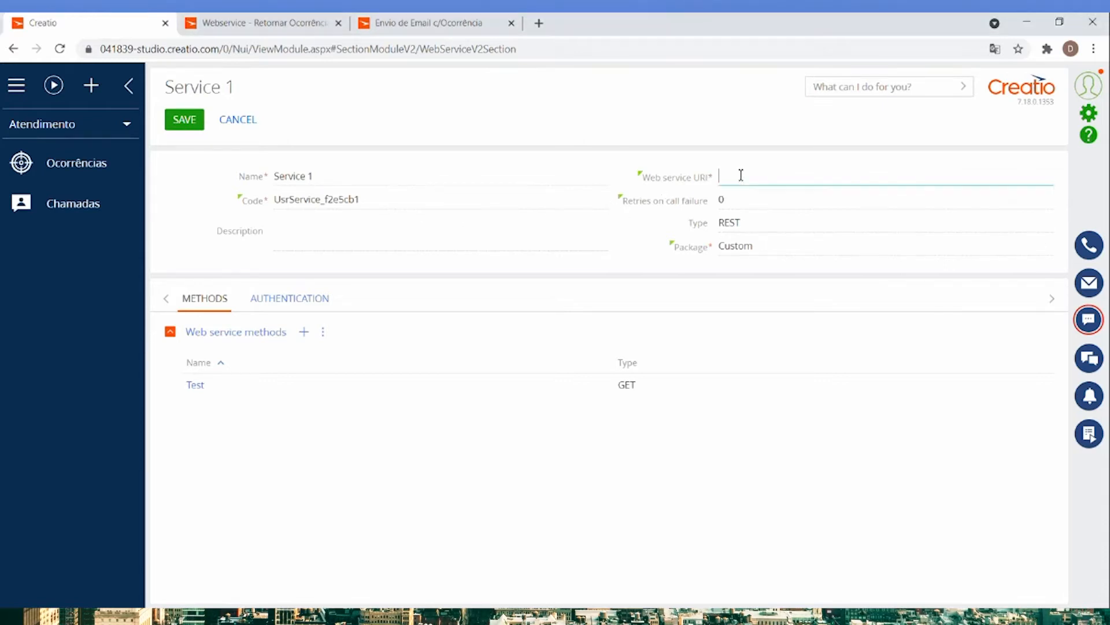
key(ctrl+v)
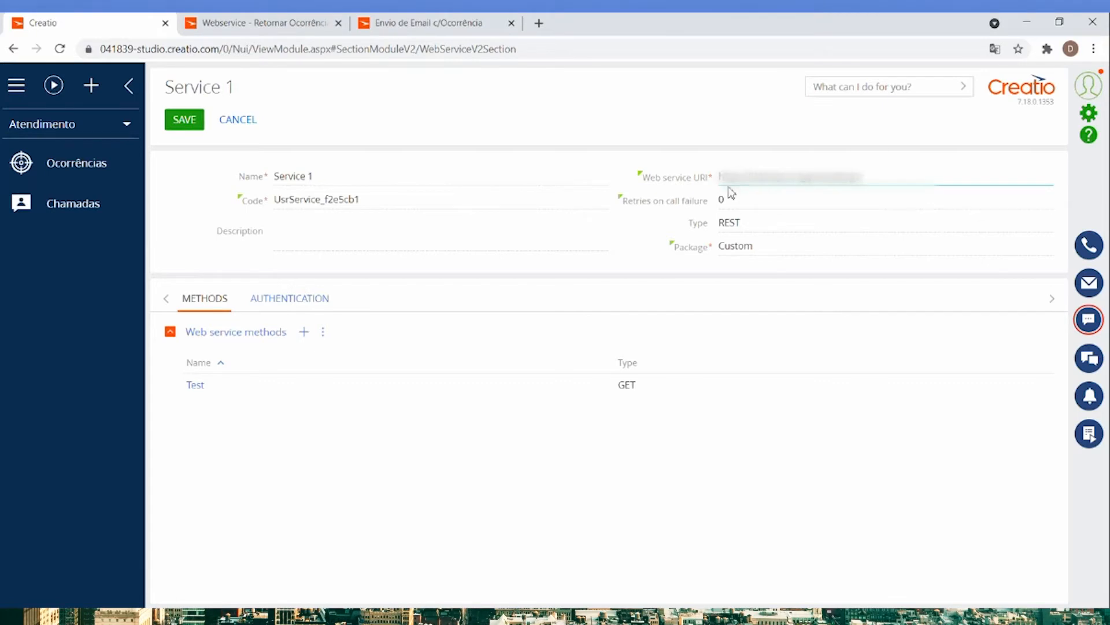
click(760, 195)
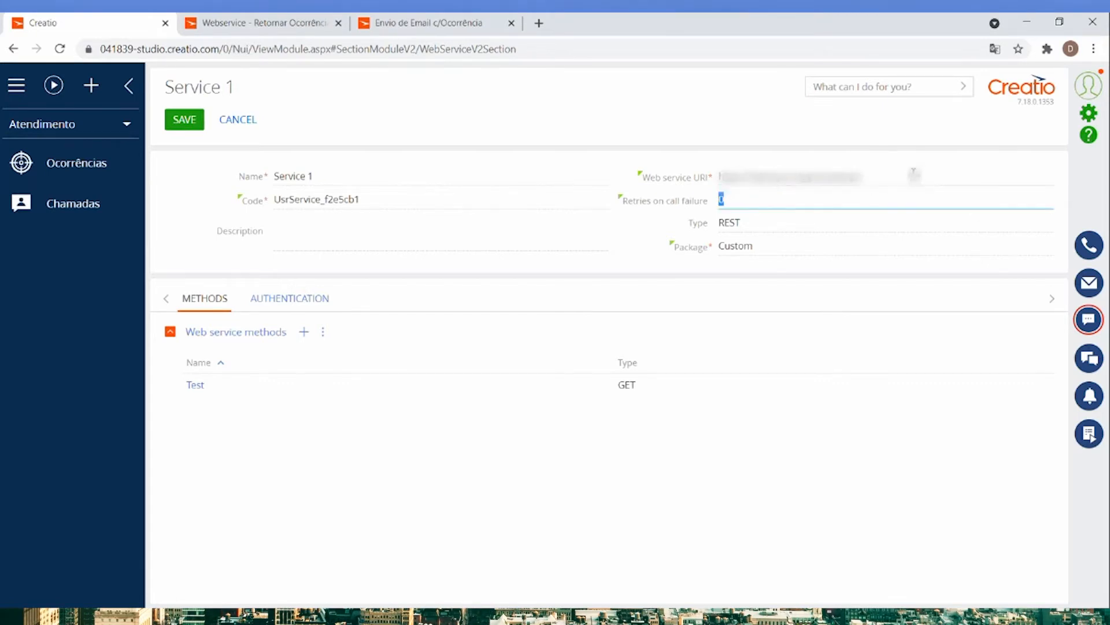
click(890, 161)
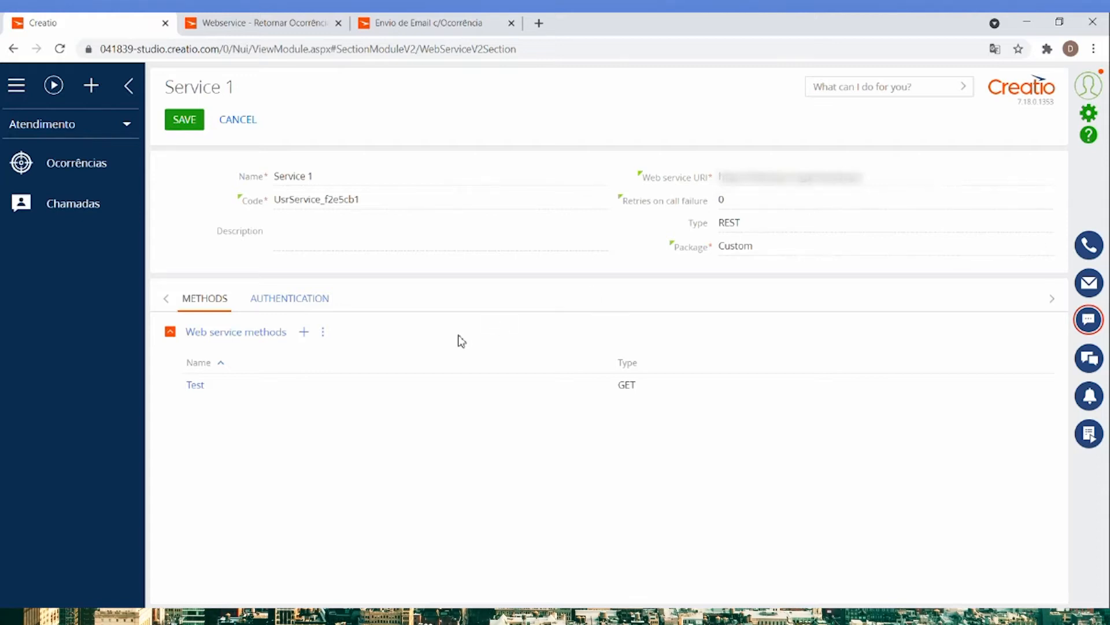
click(291, 299)
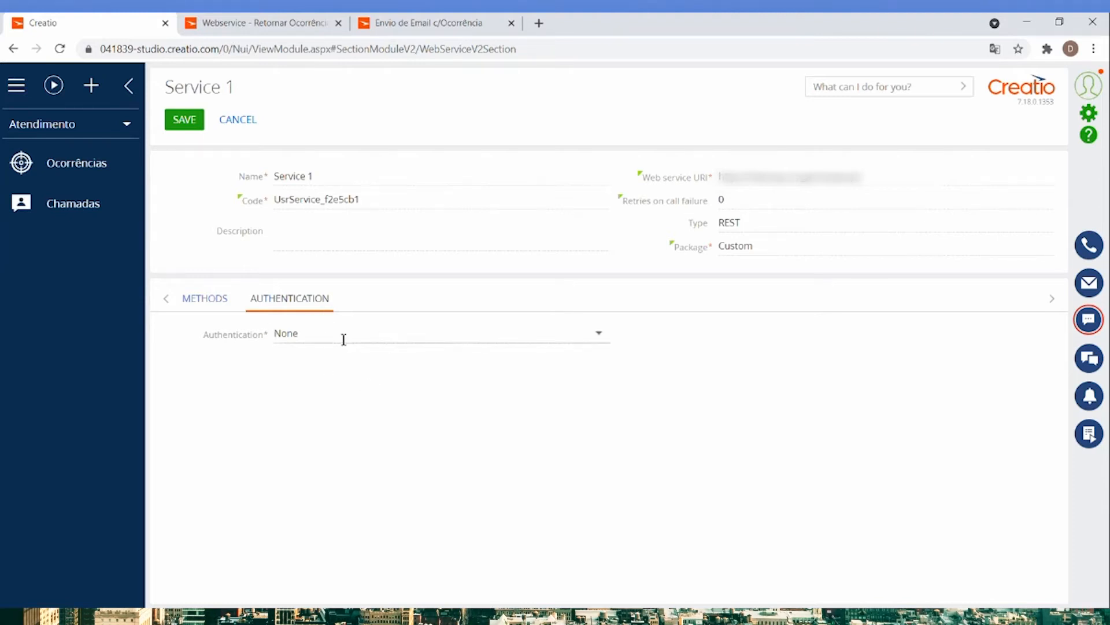
click(203, 300)
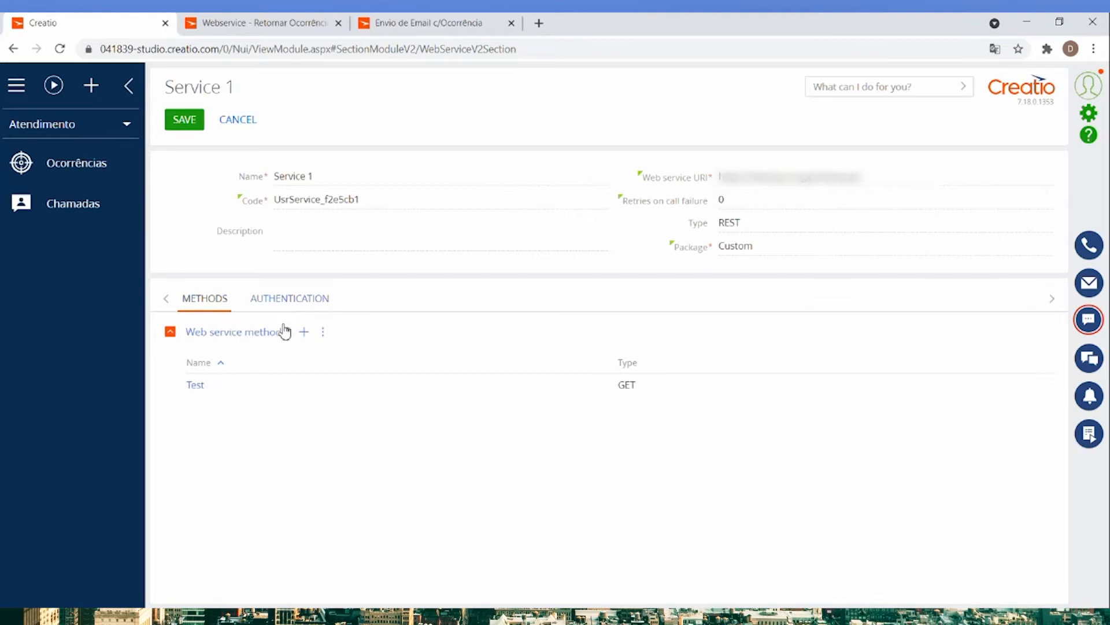
Open the Test method of Service 1 and replace its method address with the copied endpoint path.
click(196, 385)
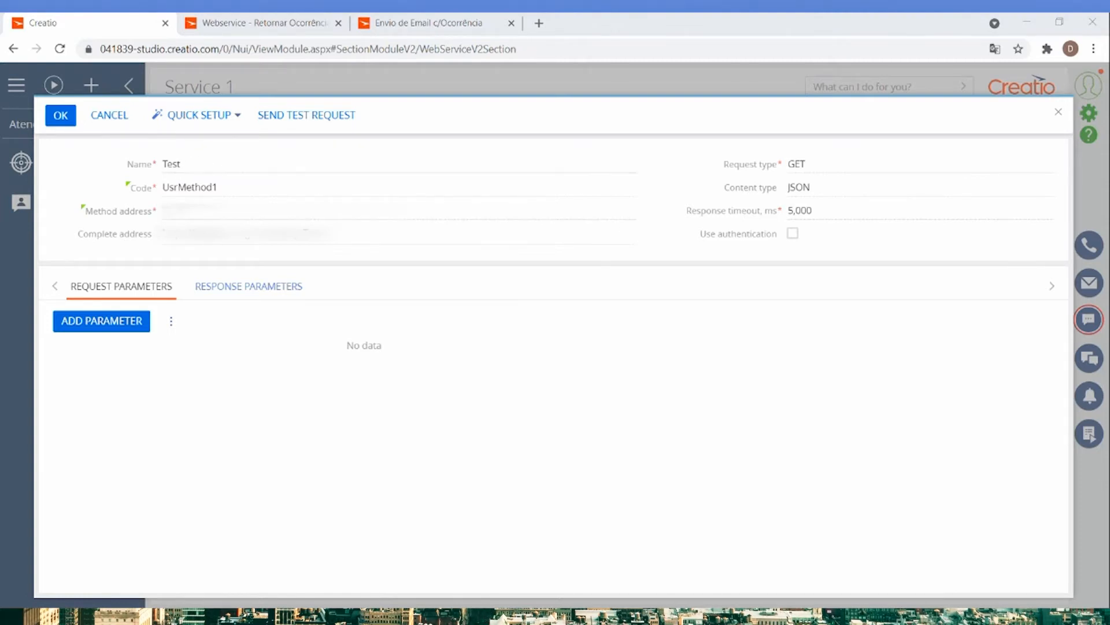
double_click(179, 210)
key(ctrl+v)
click(384, 258)
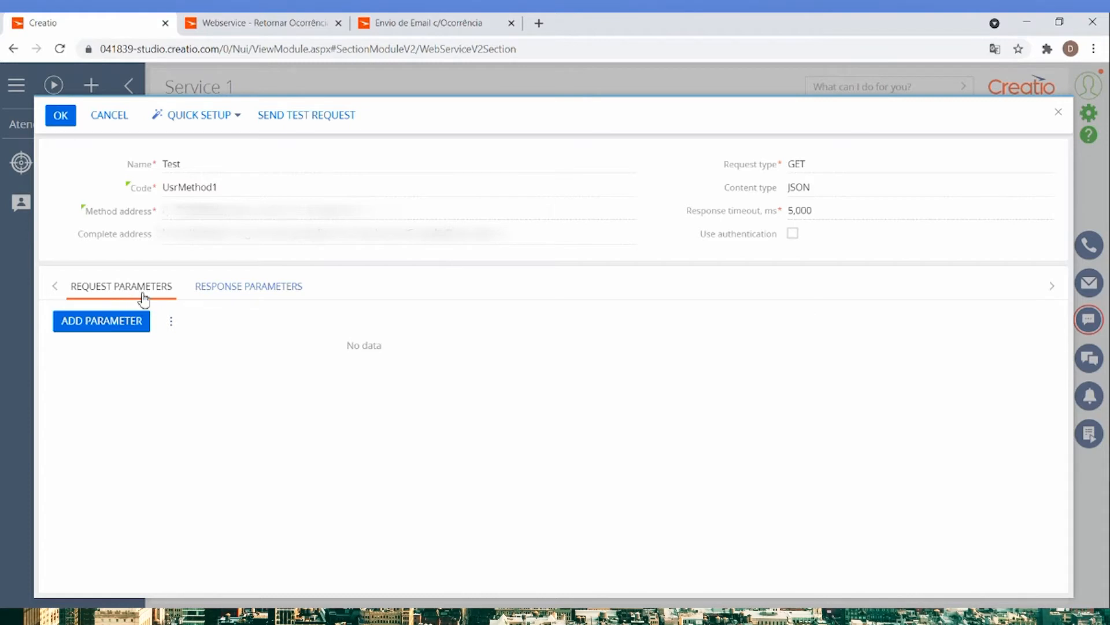
Add a request parameter named key as a Query parameter, with key as its query code and Usrkey as its code in Creatio.
click(101, 321)
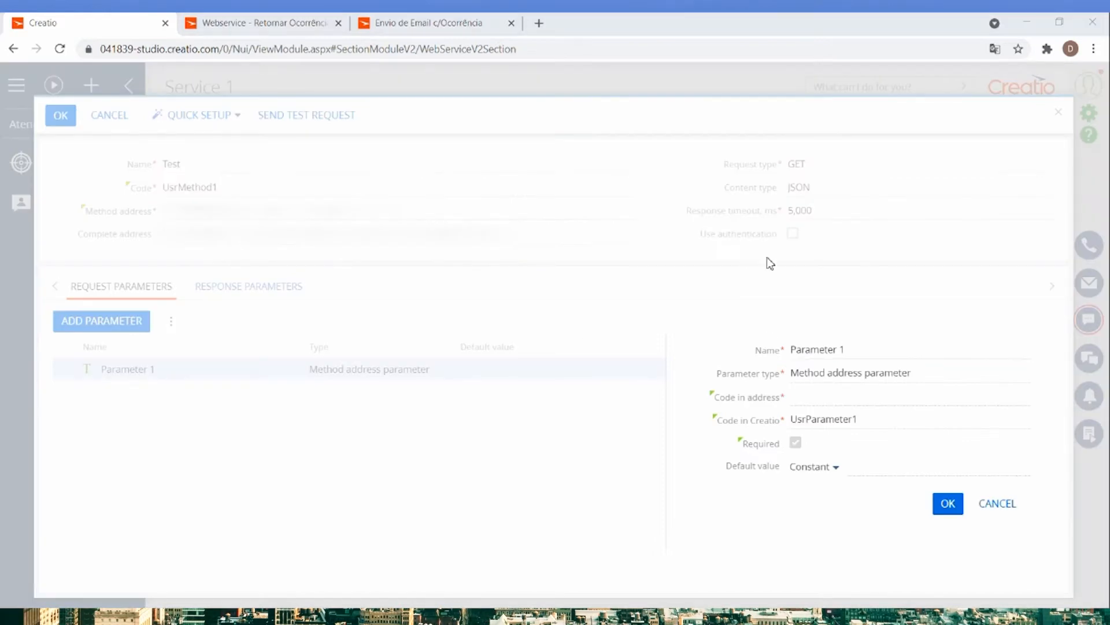
triple_click(819, 347)
text(key)
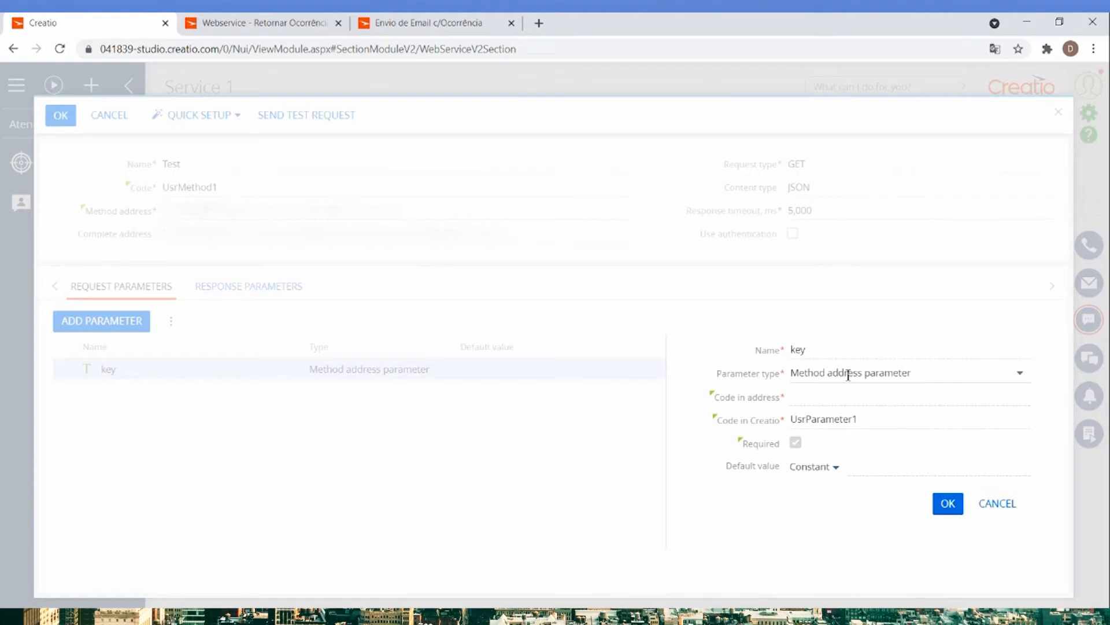
click(815, 375)
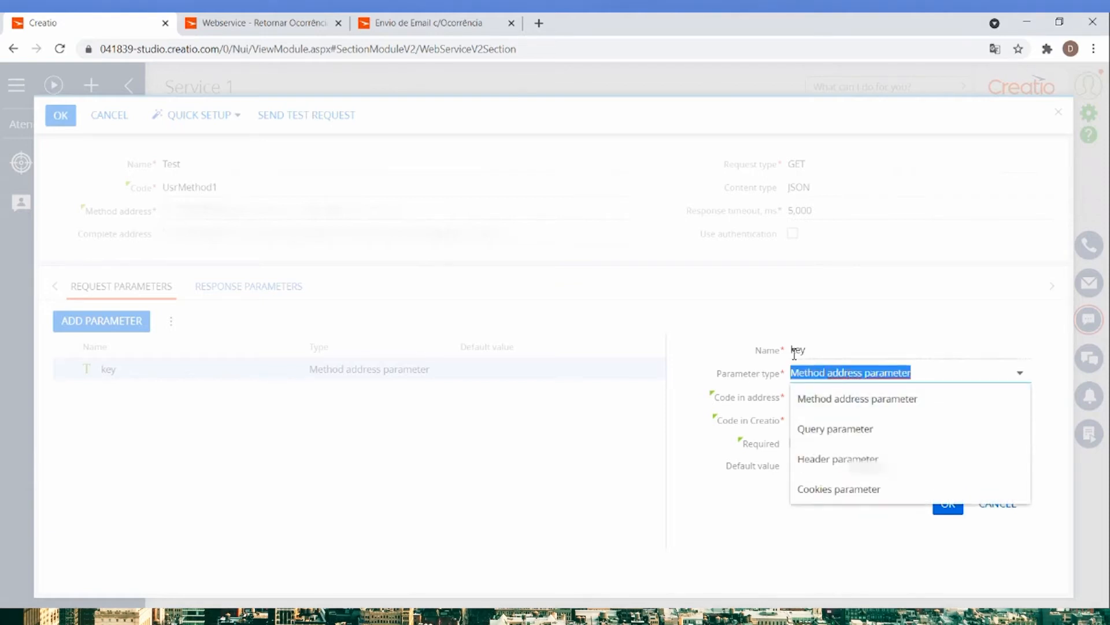
click(853, 435)
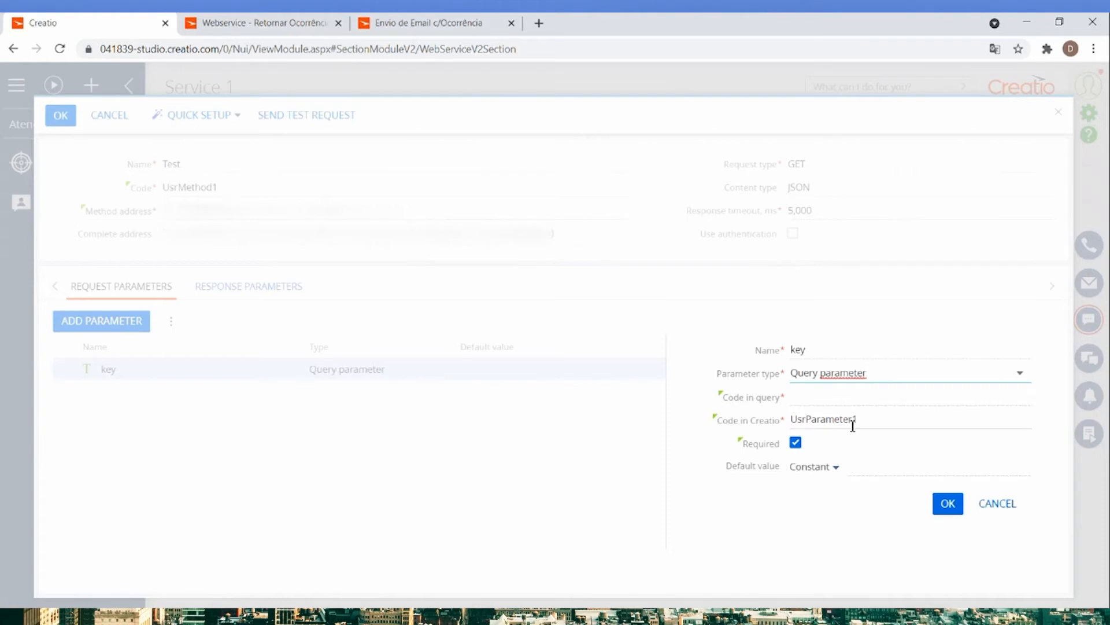
click(885, 399)
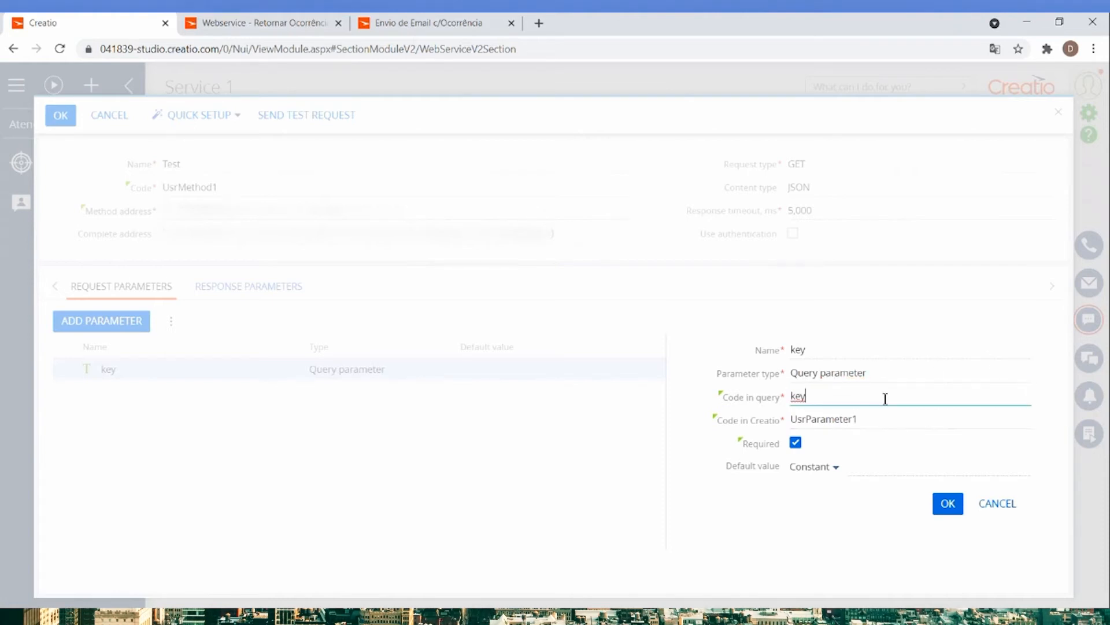
drag(871, 419, 809, 424)
text(key)
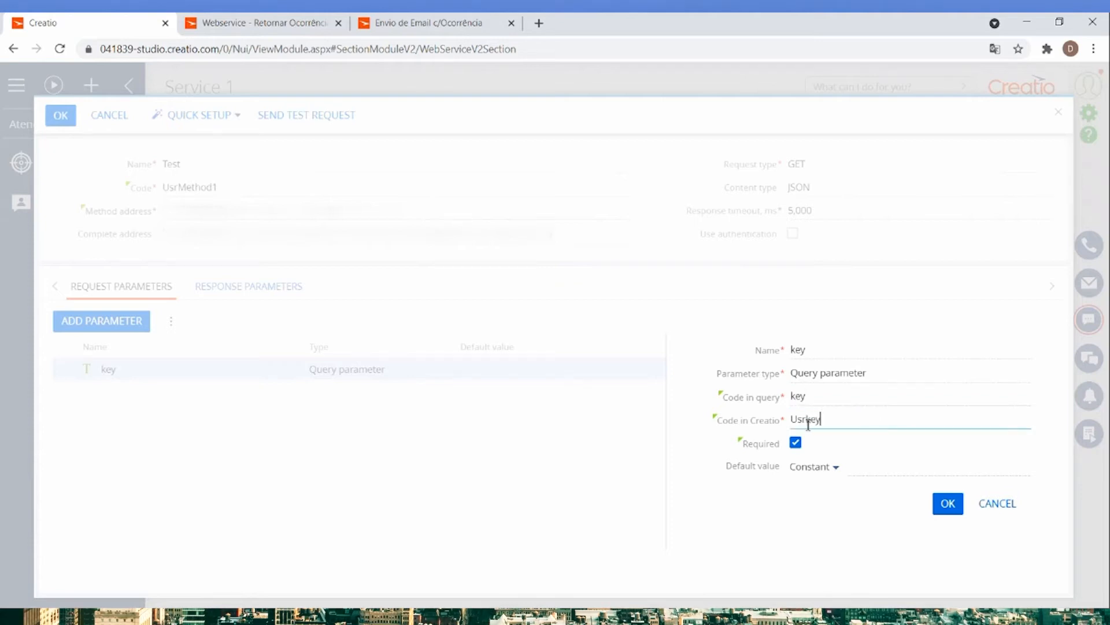
Enter the service's access key as the constant default value of the key parameter and confirm the parameter.
click(820, 437)
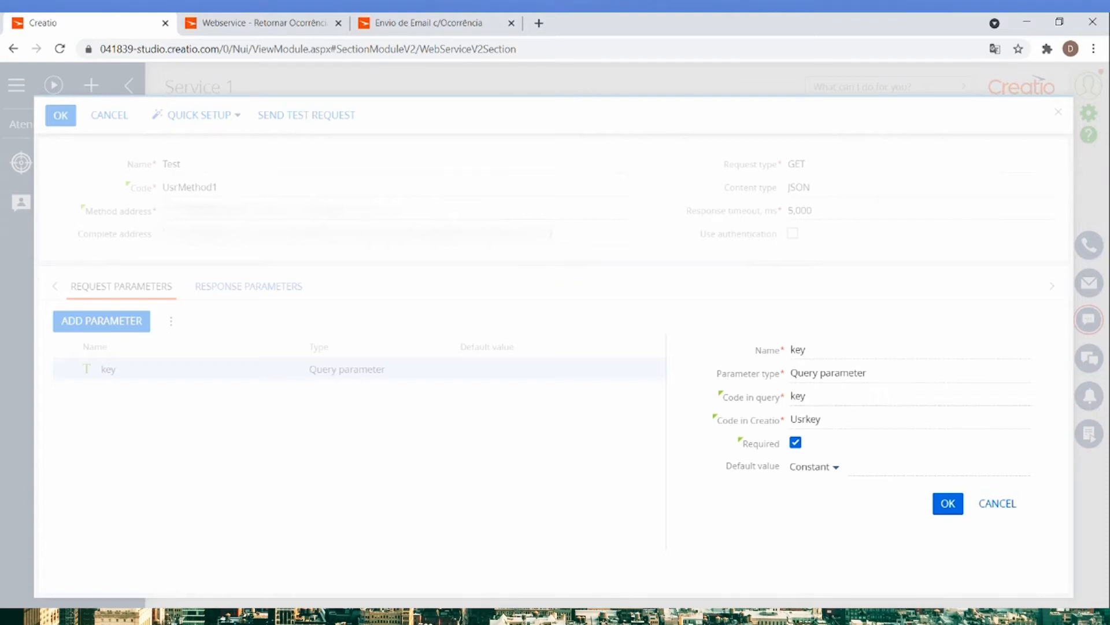
click(878, 469)
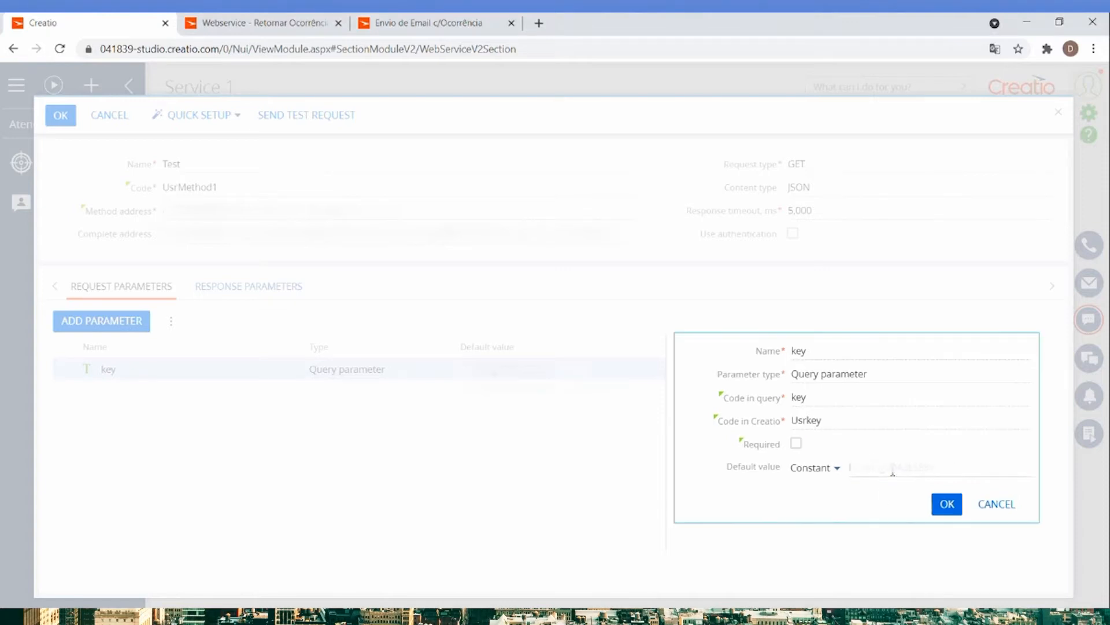
click(946, 504)
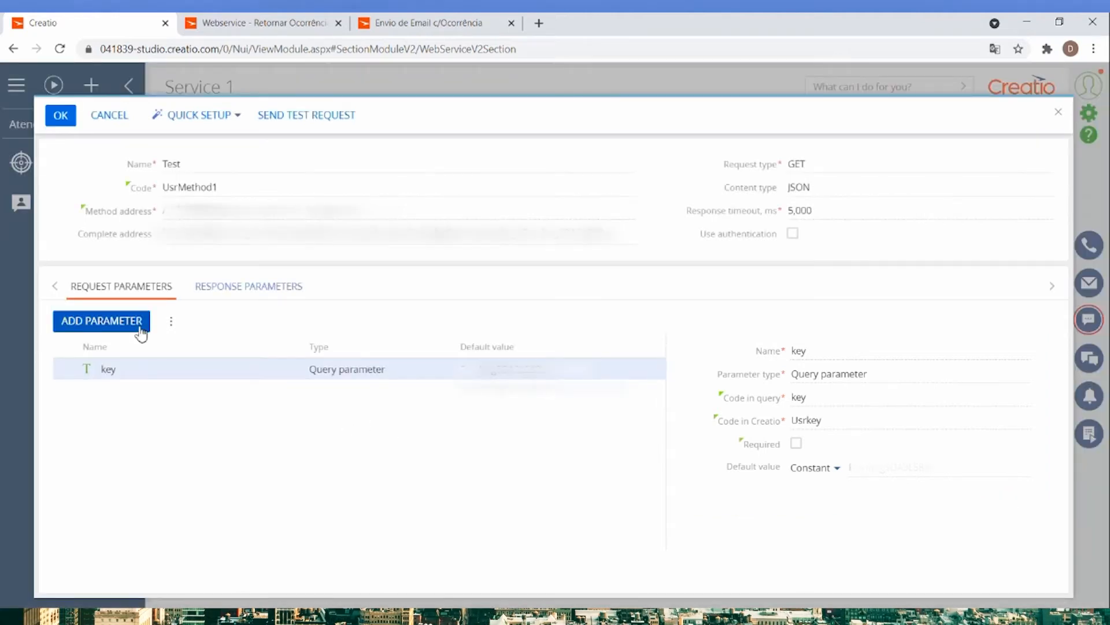
Add a second request parameter named ContentType and set its parameter type to Header parameter.
click(113, 329)
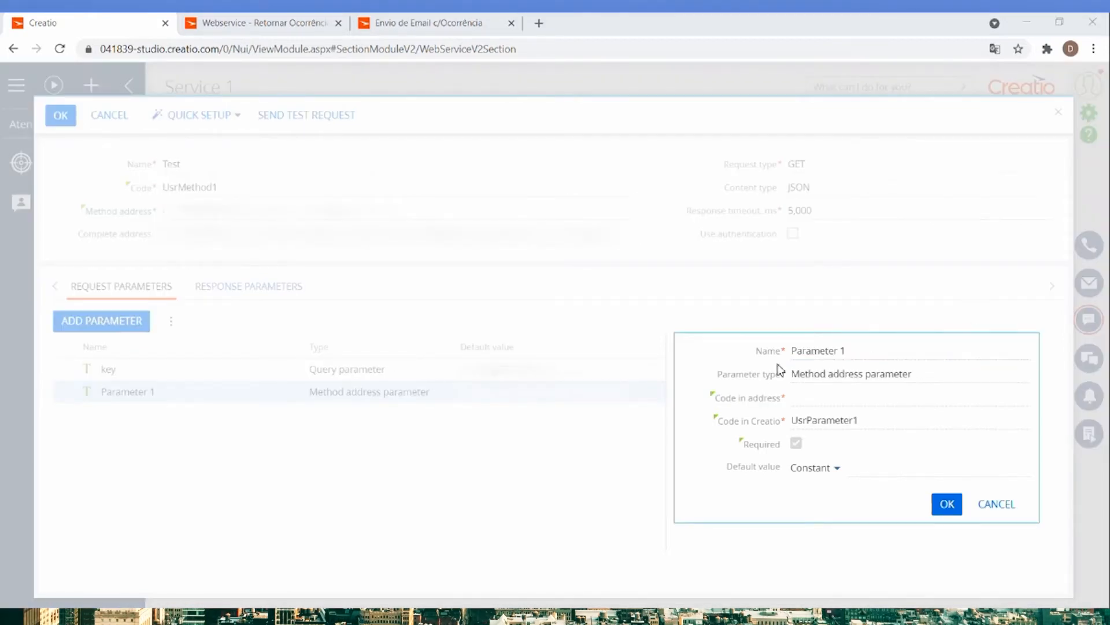
click(808, 350)
key(ctrl+a)
text(ContentType)
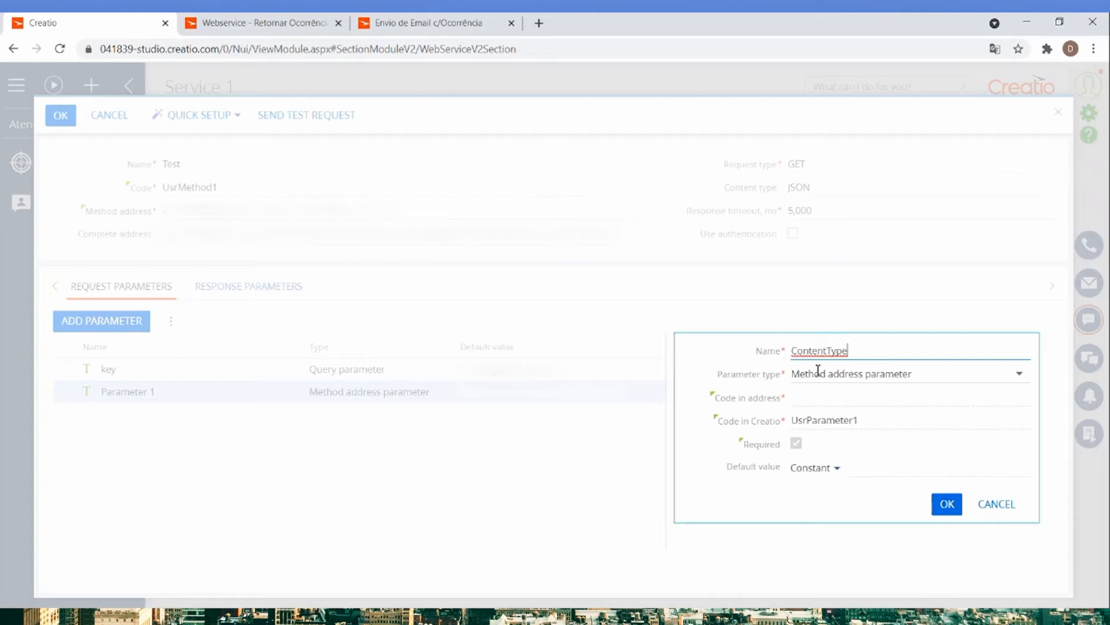
click(825, 375)
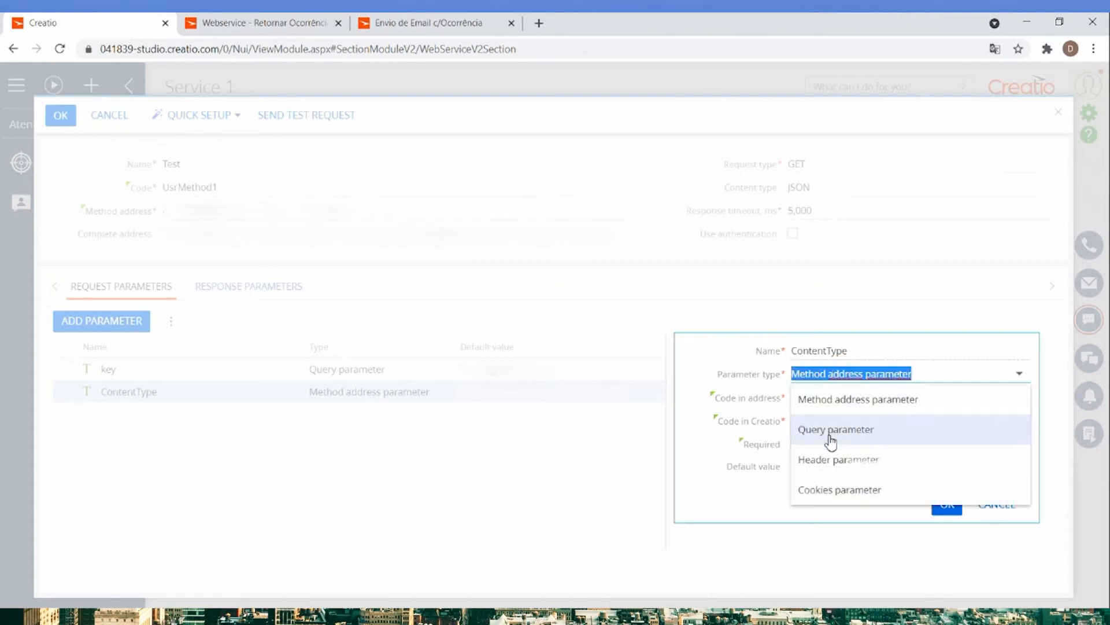
click(824, 465)
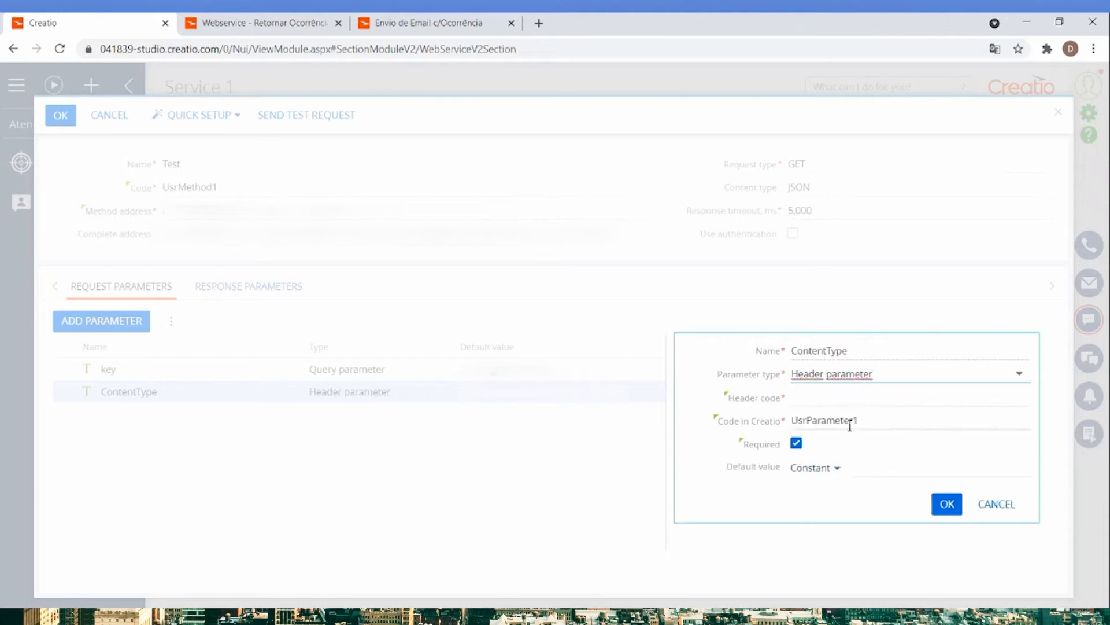
Set the ContentType parameter's header code to Content-Type and its code in Creatio to UsrContentType.
click(842, 400)
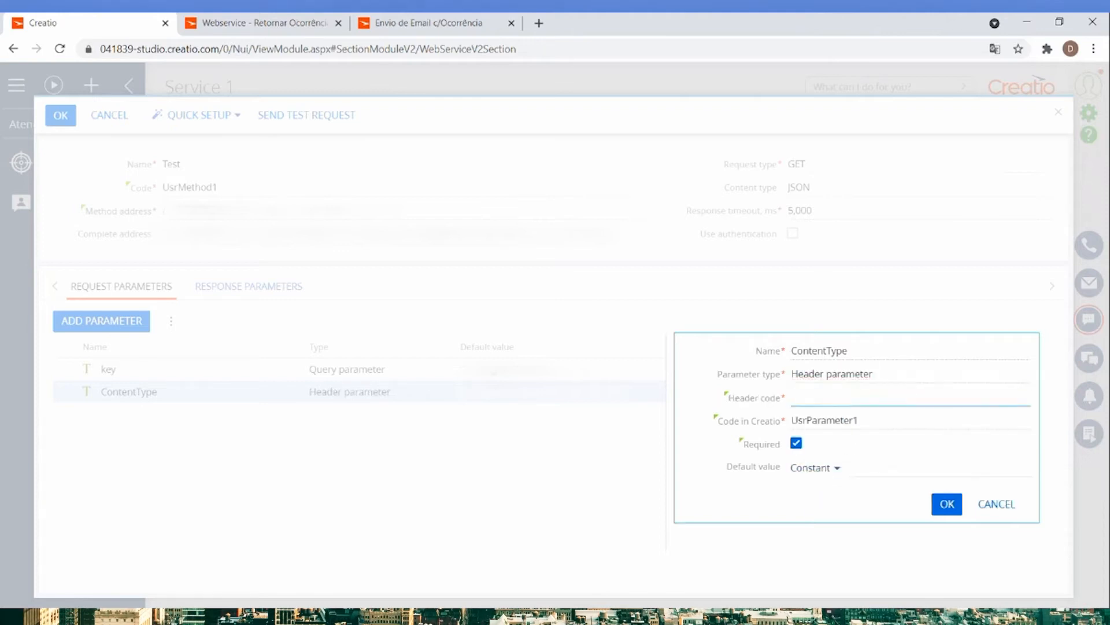
key(alt+Tab)
key(alt+Tab)
text(Content-Type)
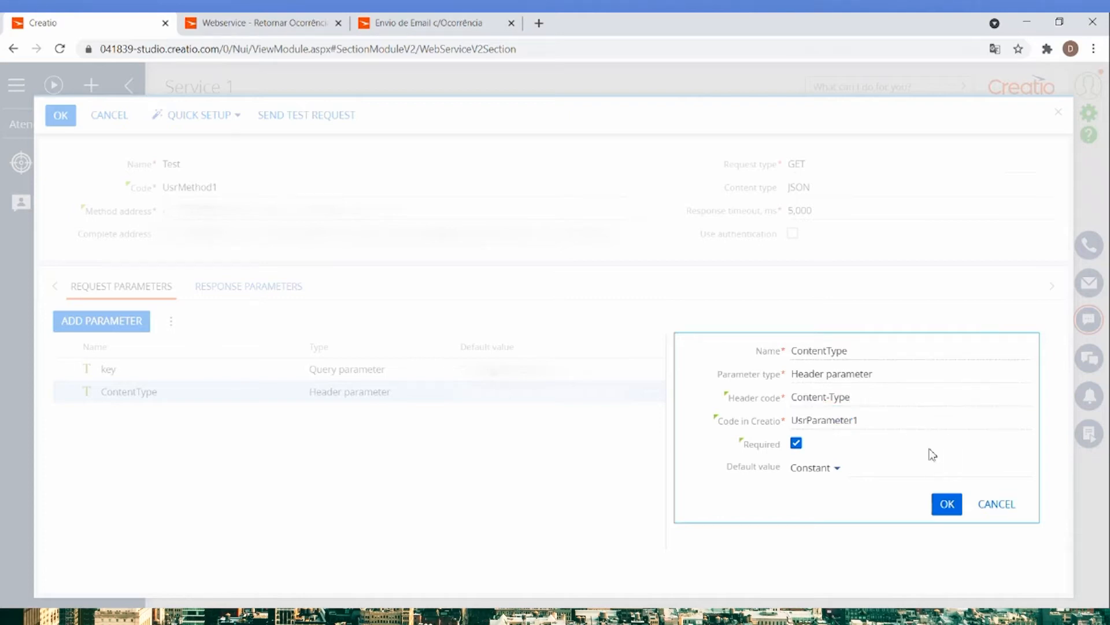
drag(873, 417, 809, 431)
text(ContentType)
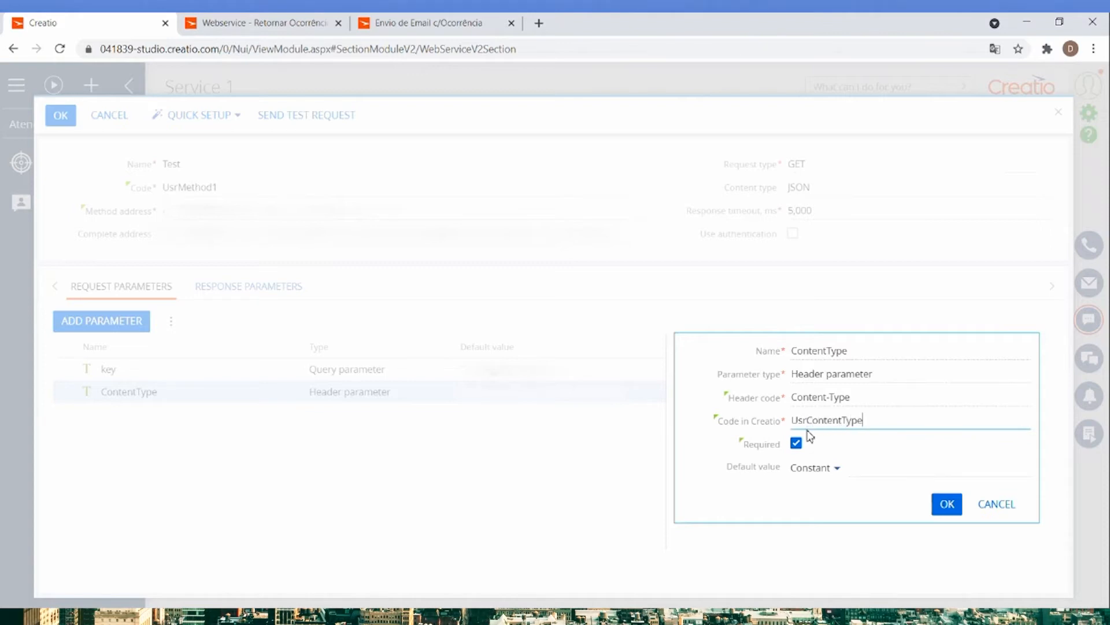
Enter the copied www-form-urlencoded content type as the ContentType parameter's constant default value and confirm the parameter.
key(alt+Tab)
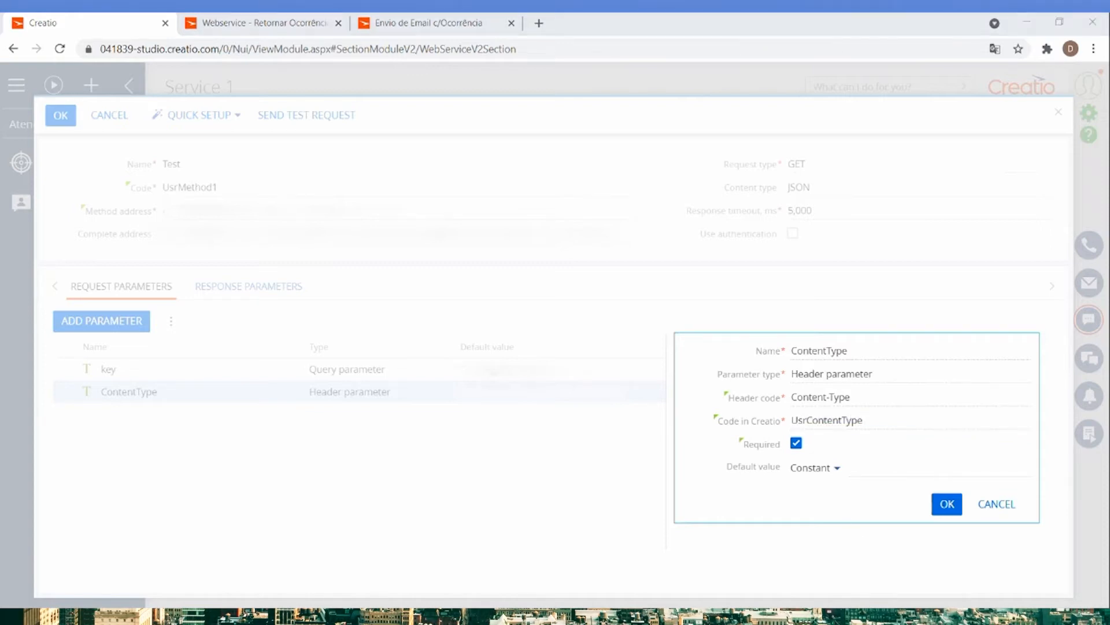
click(870, 469)
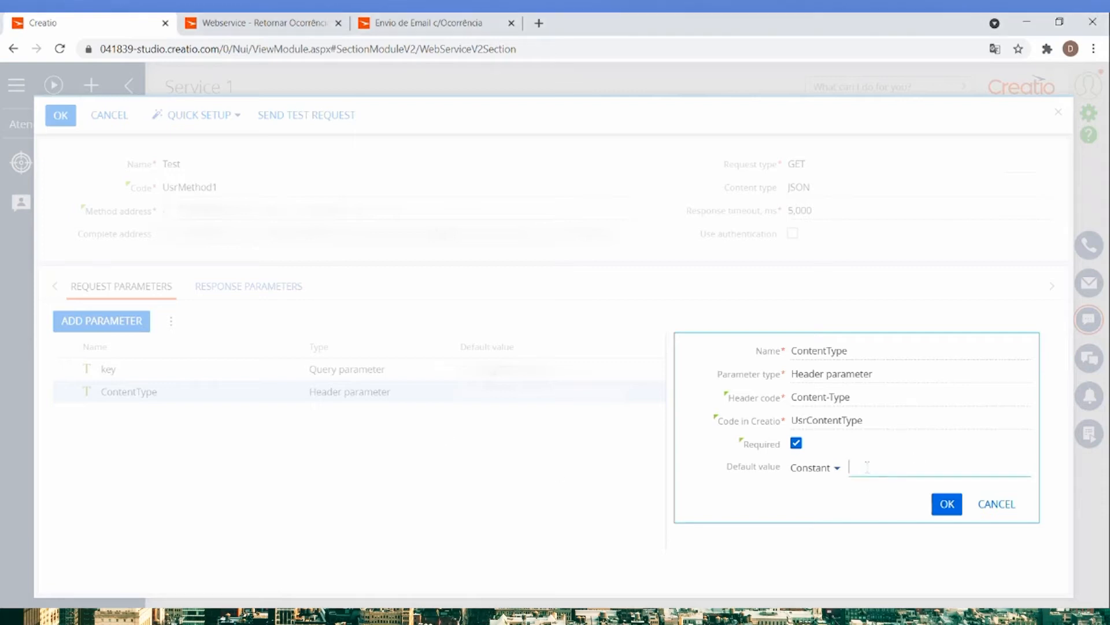
click(862, 500)
click(947, 504)
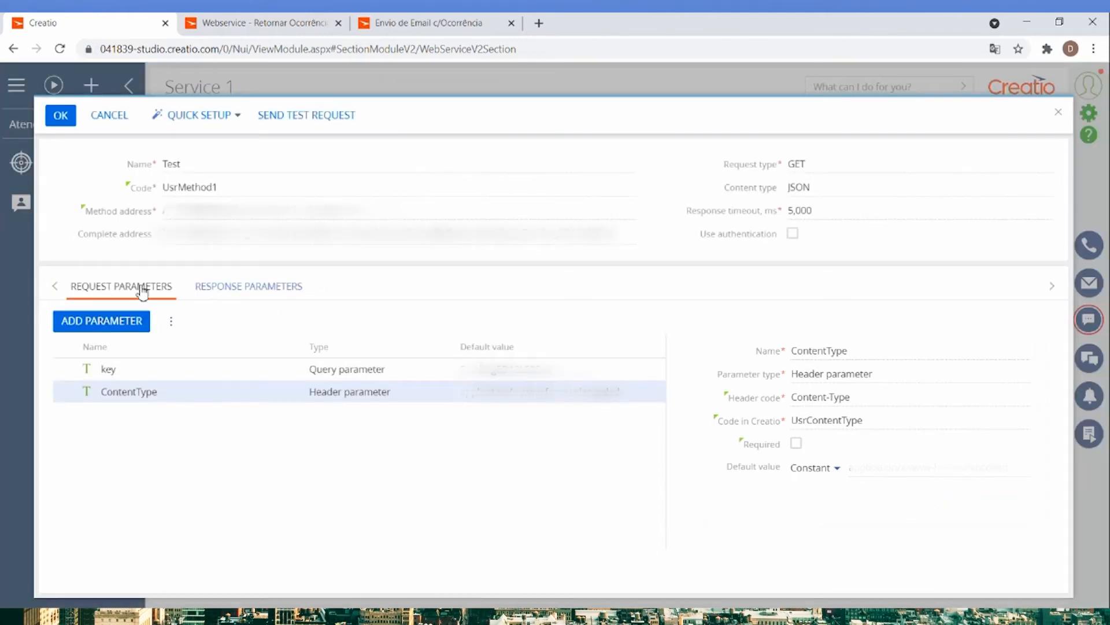
Send a test request for the Test method and copy the full JSON response.
click(289, 117)
click(459, 360)
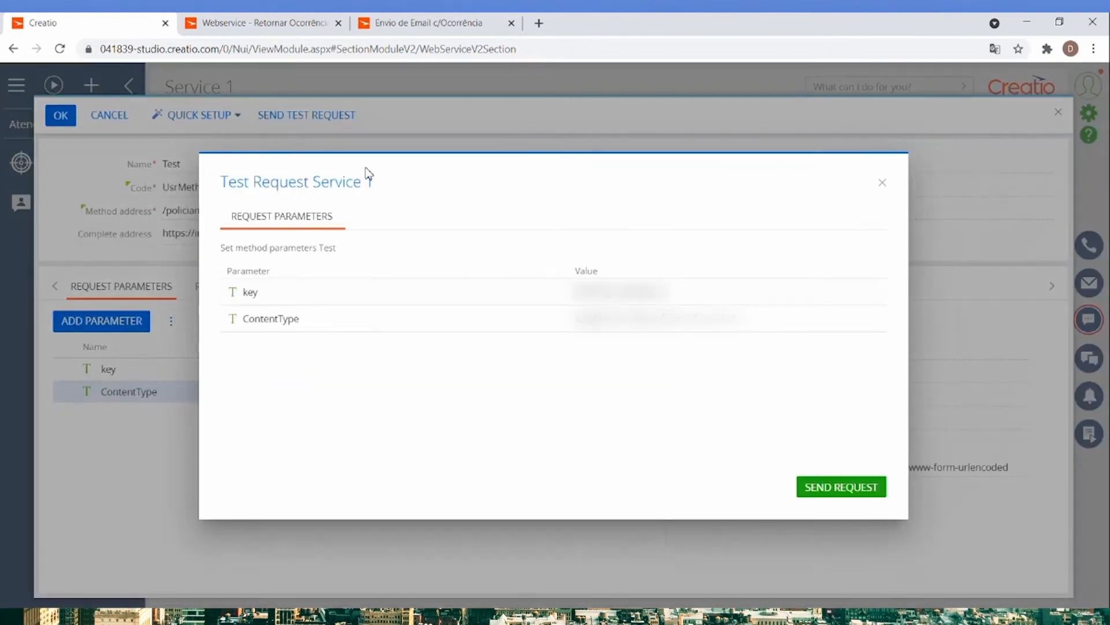
click(819, 485)
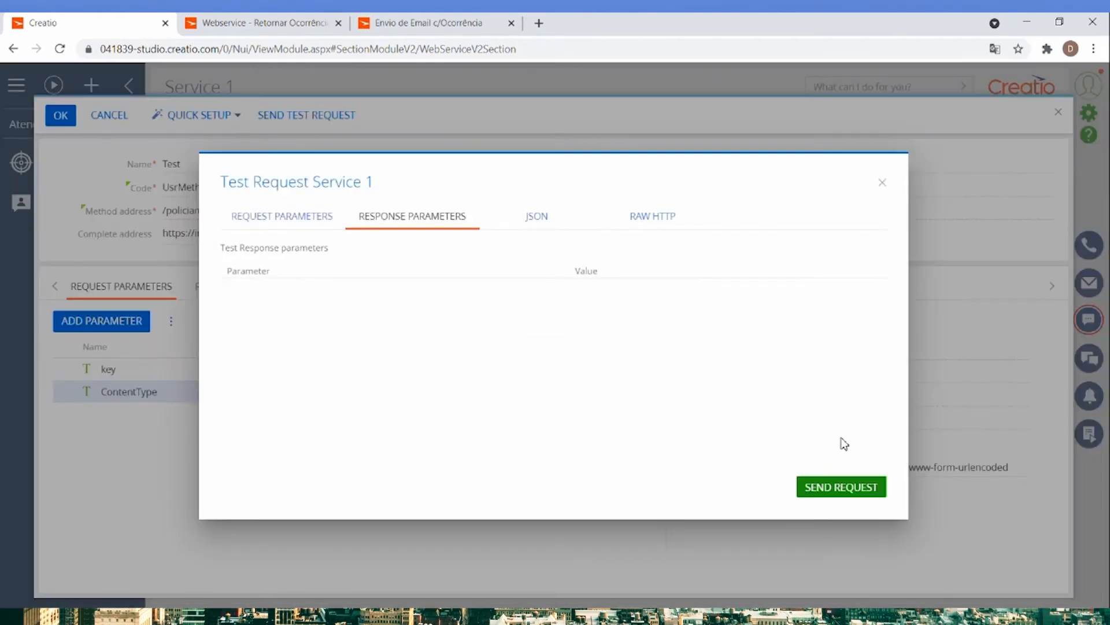
click(555, 226)
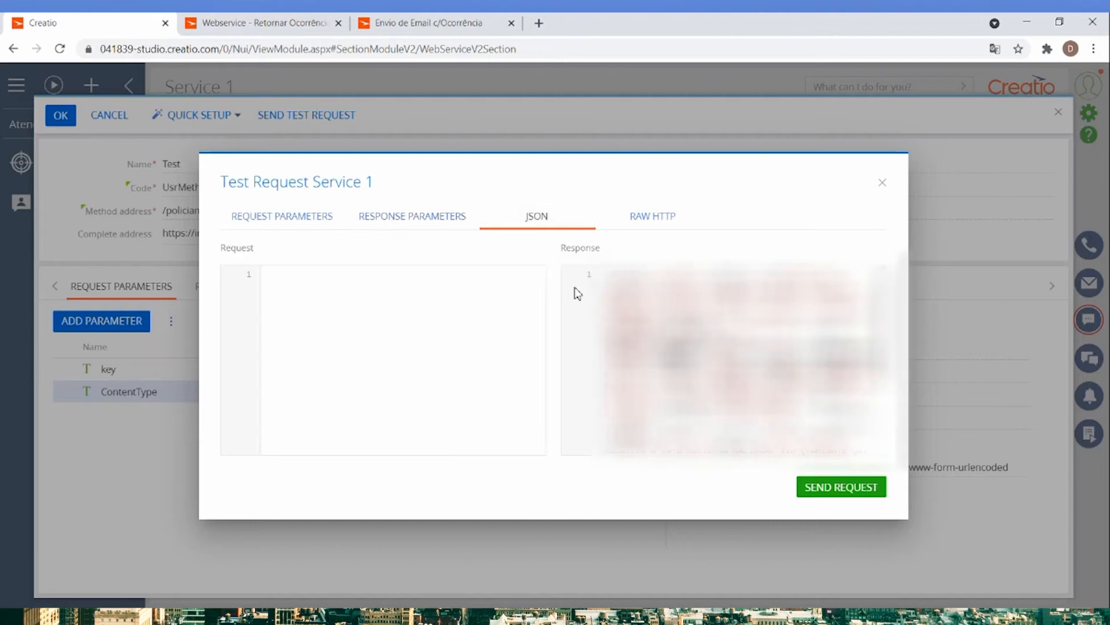
drag(609, 274, 857, 467)
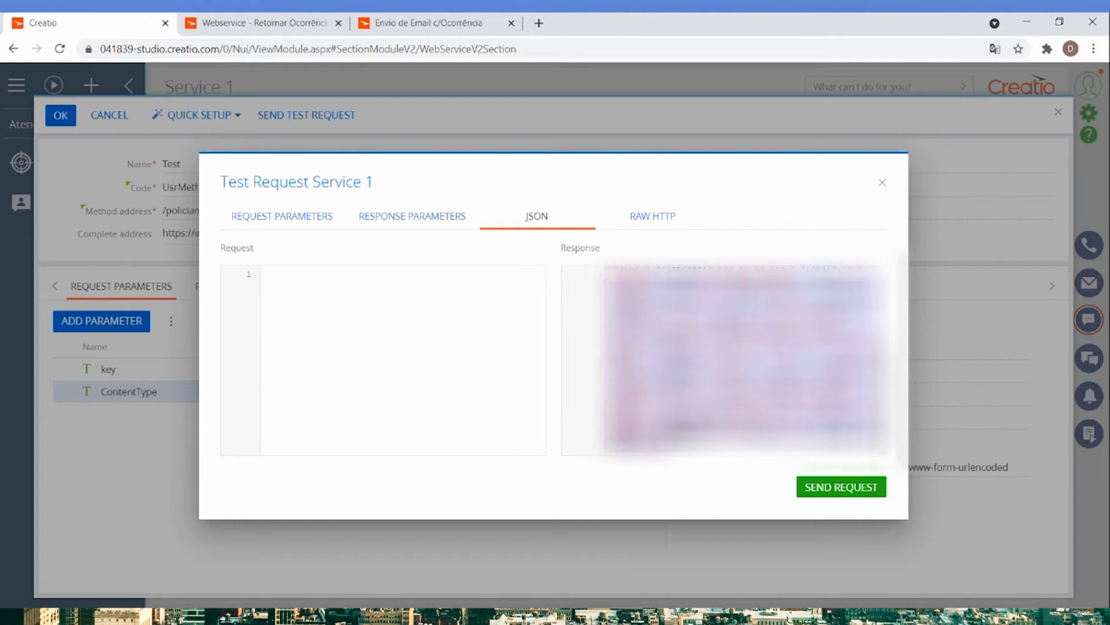
click(883, 183)
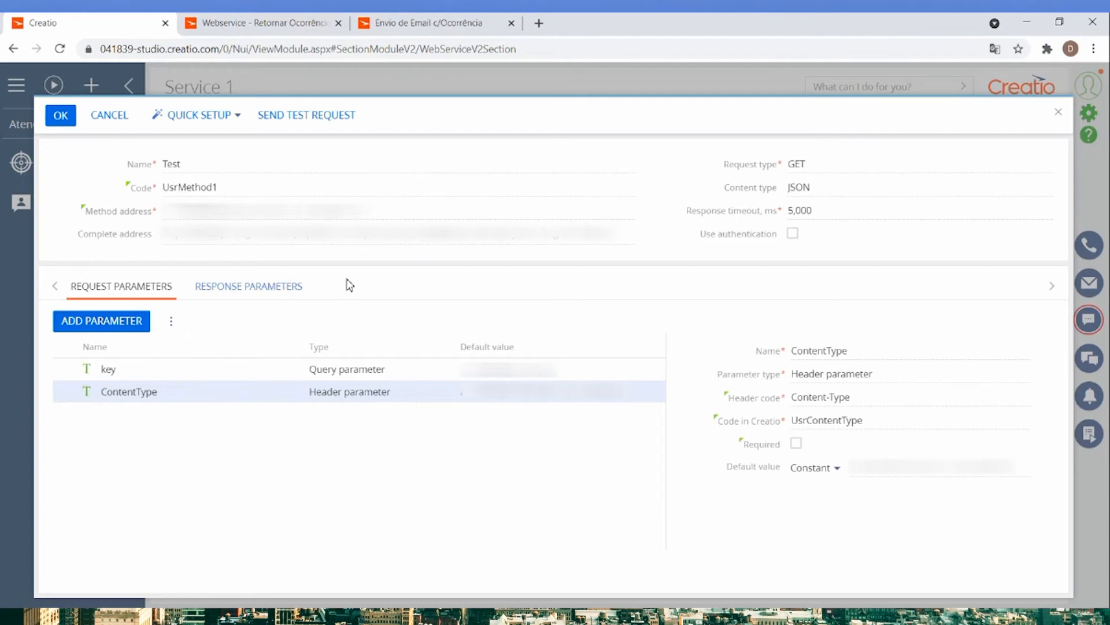
Set up the method's response parameters from a JSON response example, using the copied test response.
click(257, 292)
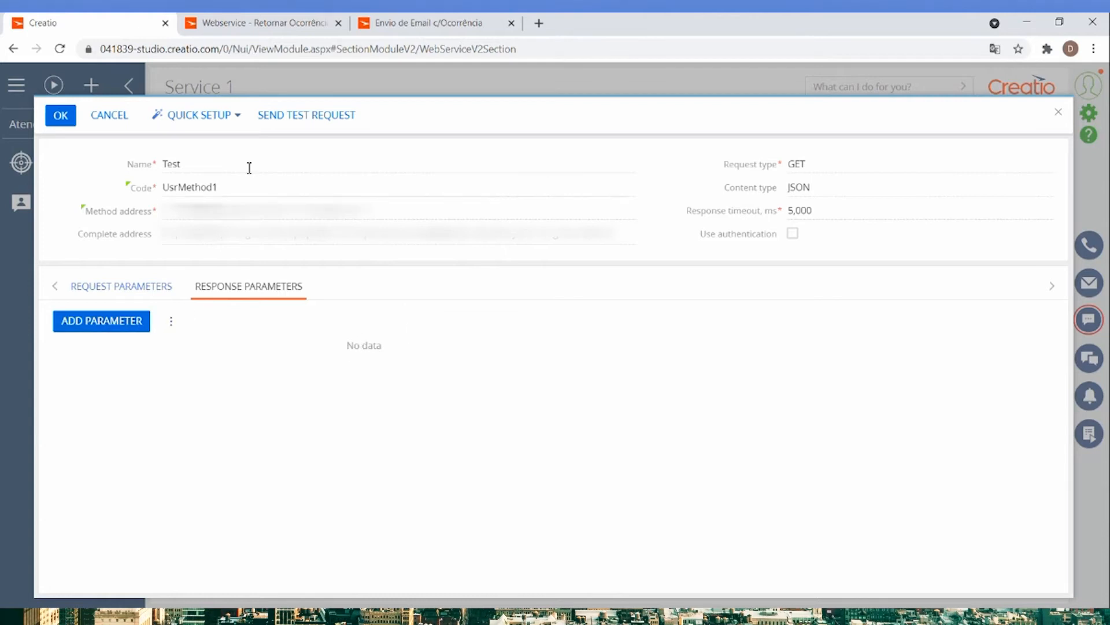
click(234, 122)
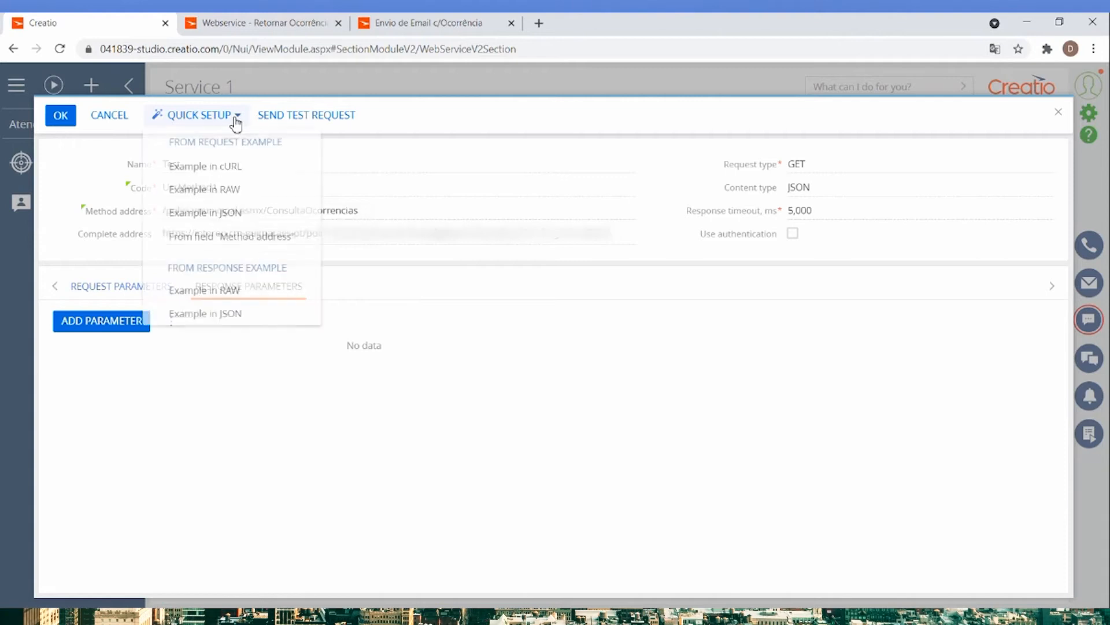
click(202, 317)
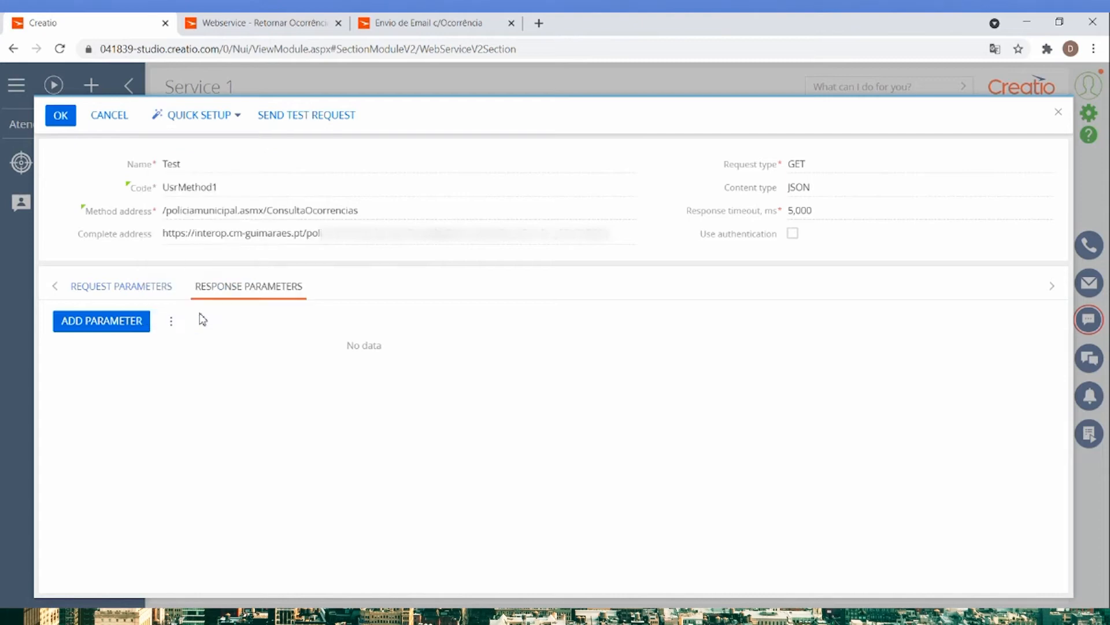
key(ctrl+v)
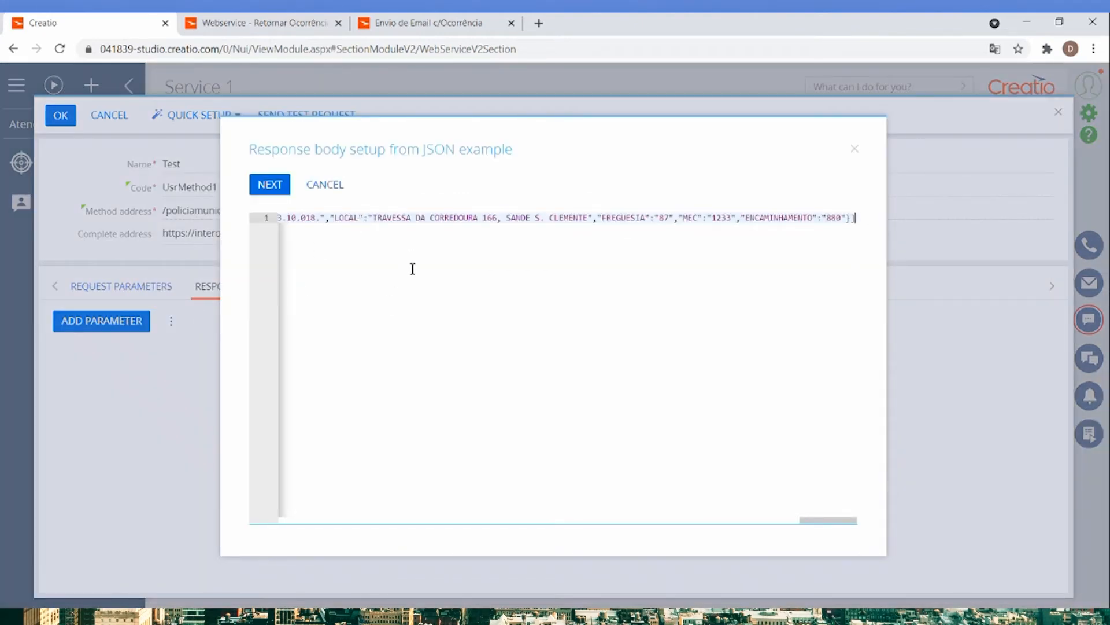
click(275, 189)
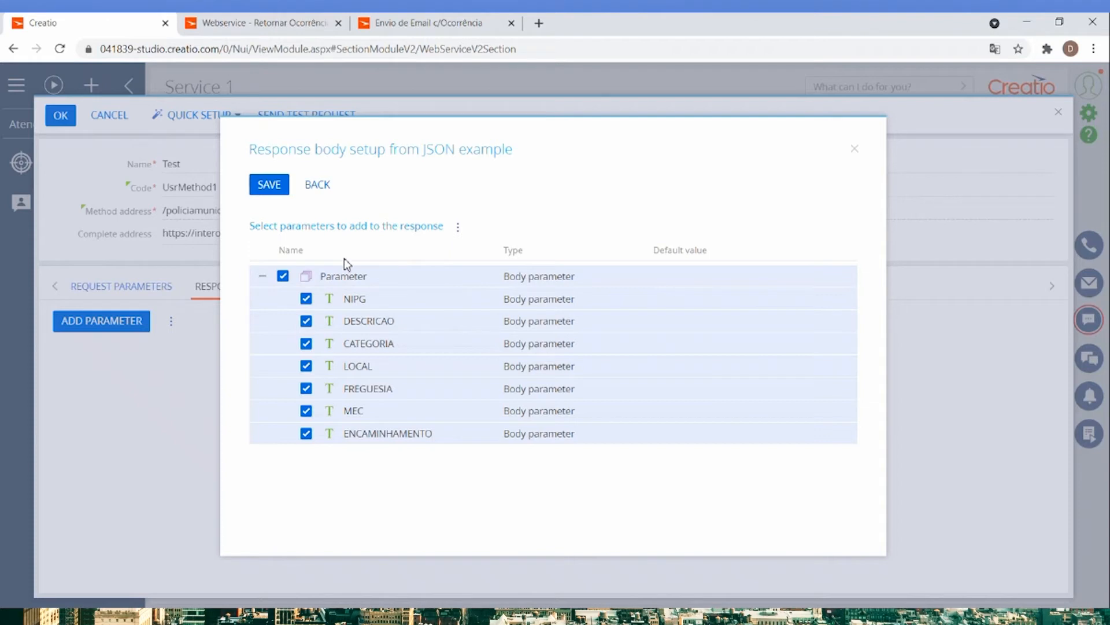
Add only NIPG and DESCRICAO under Parameter as response parameters, excluding the other fields, and save the Test method and Service 1.
click(307, 434)
click(306, 412)
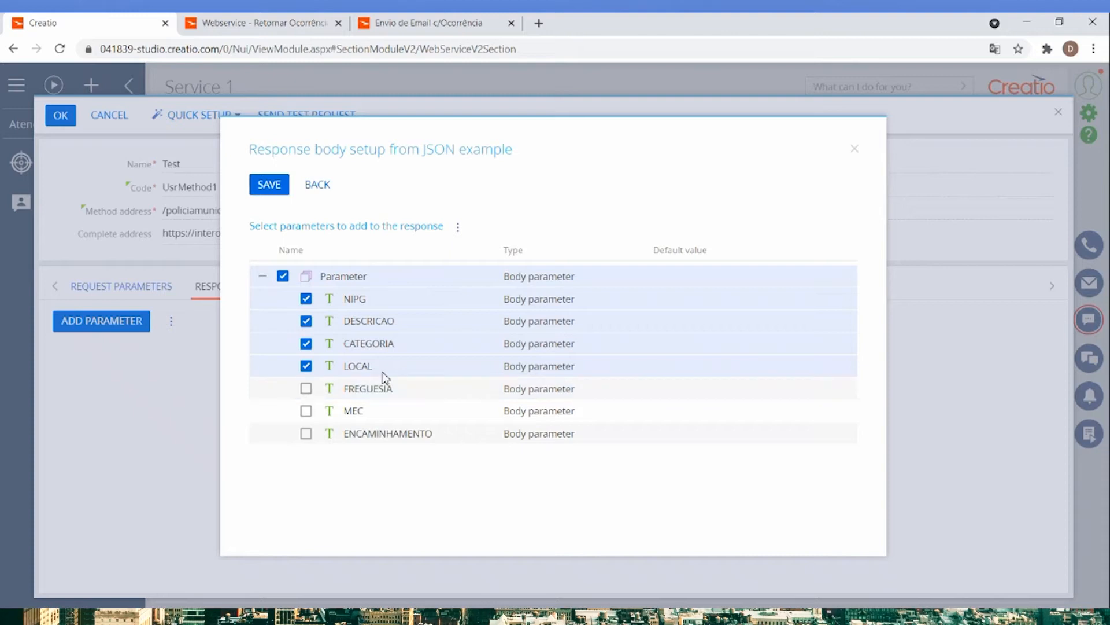
click(306, 367)
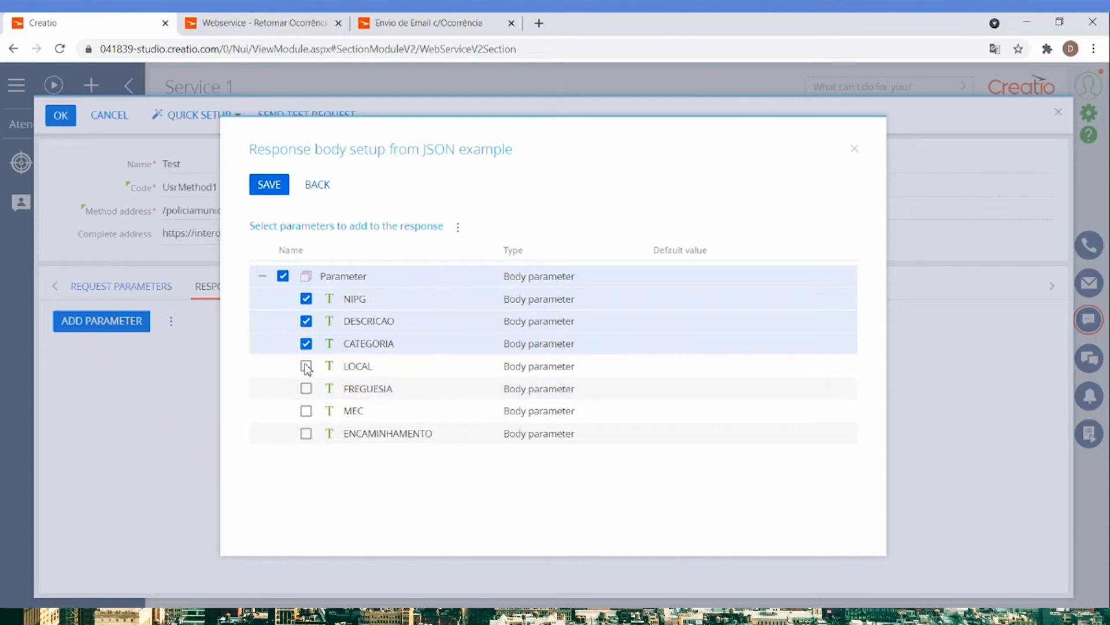
click(306, 345)
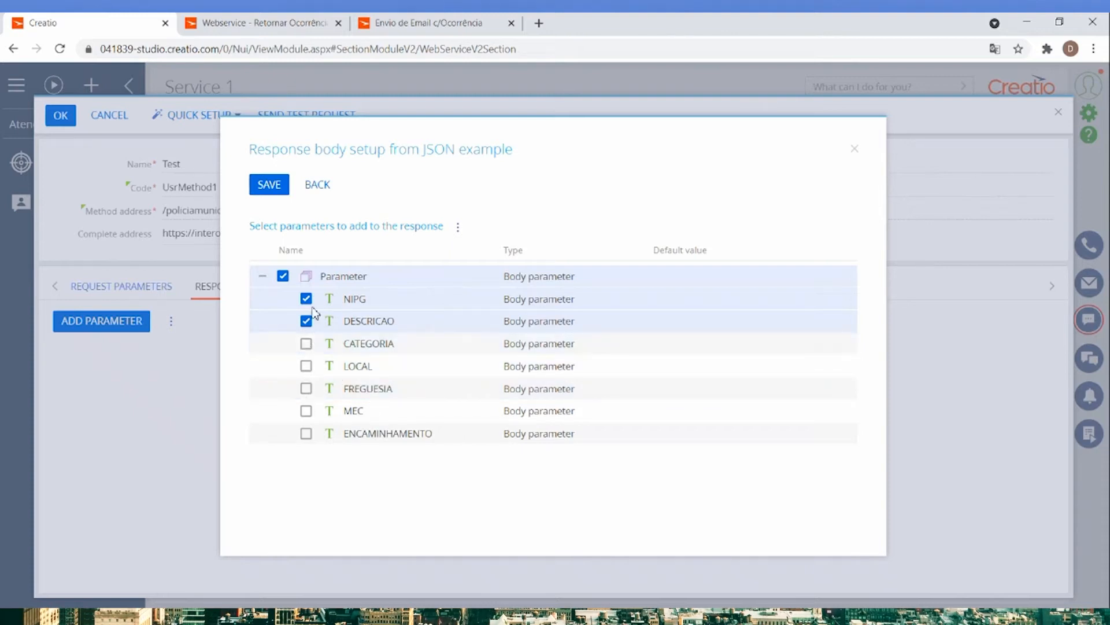
click(269, 185)
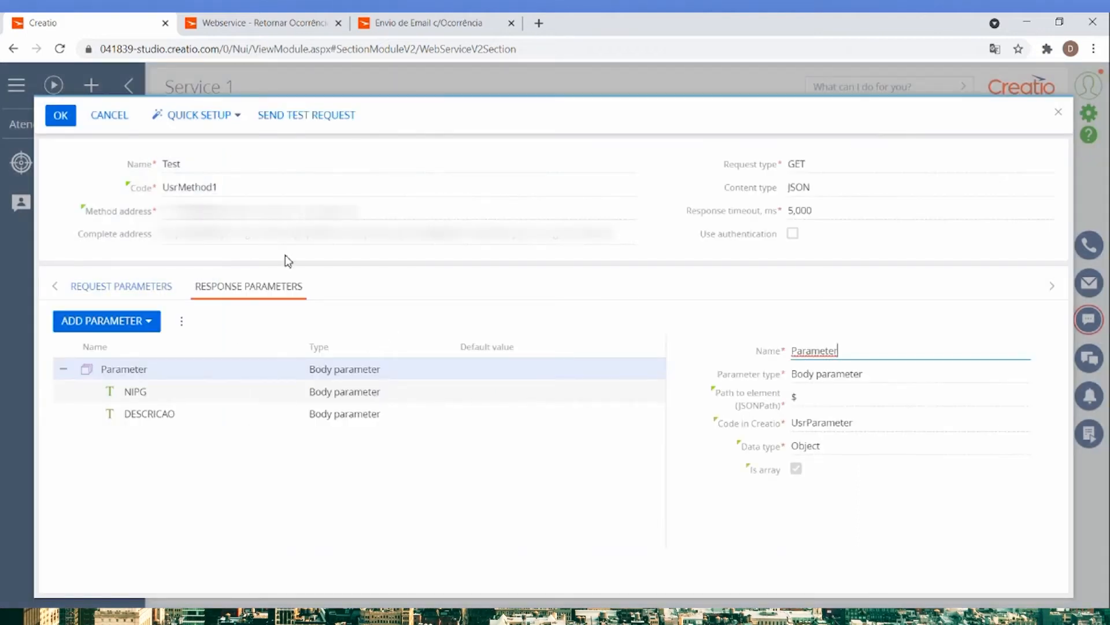
click(61, 115)
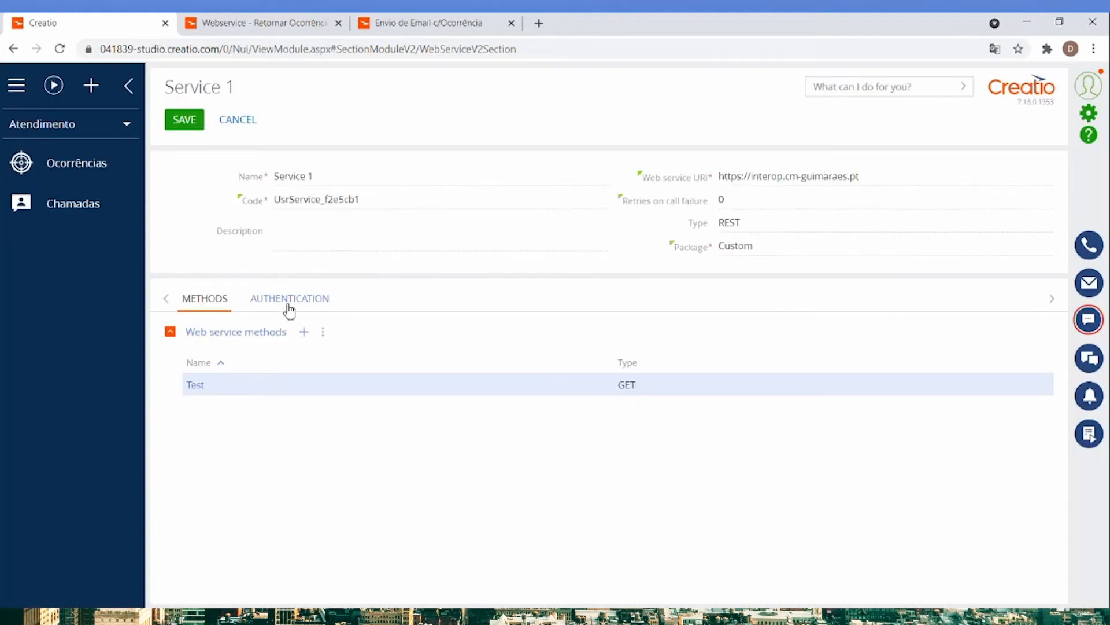
click(184, 121)
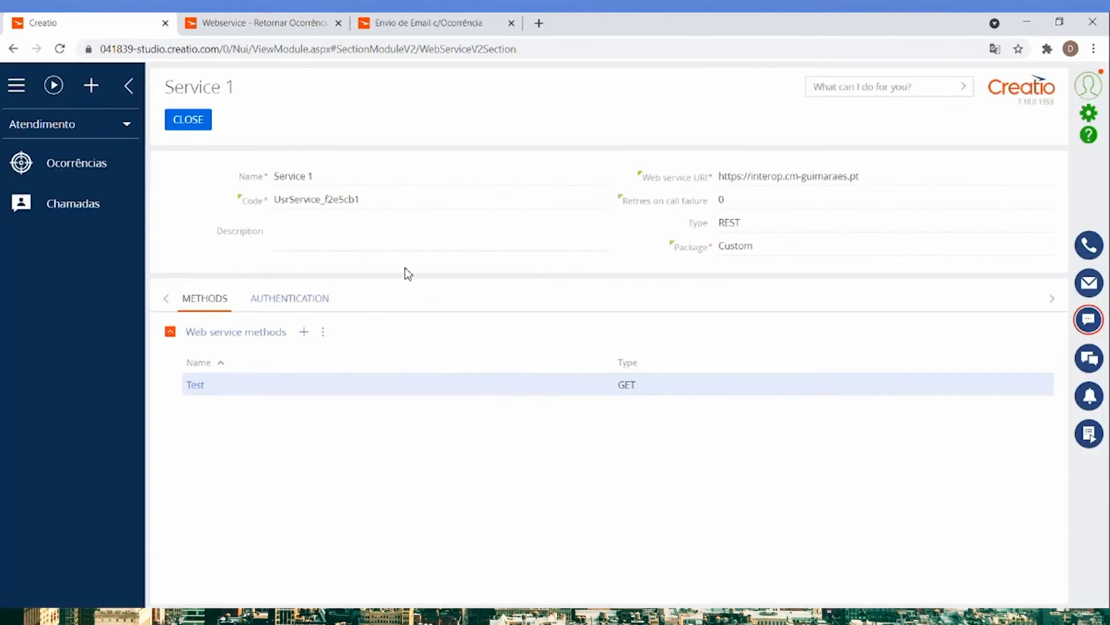
Close Service 1 and start a new business process from the Studio workplace's process library.
click(194, 123)
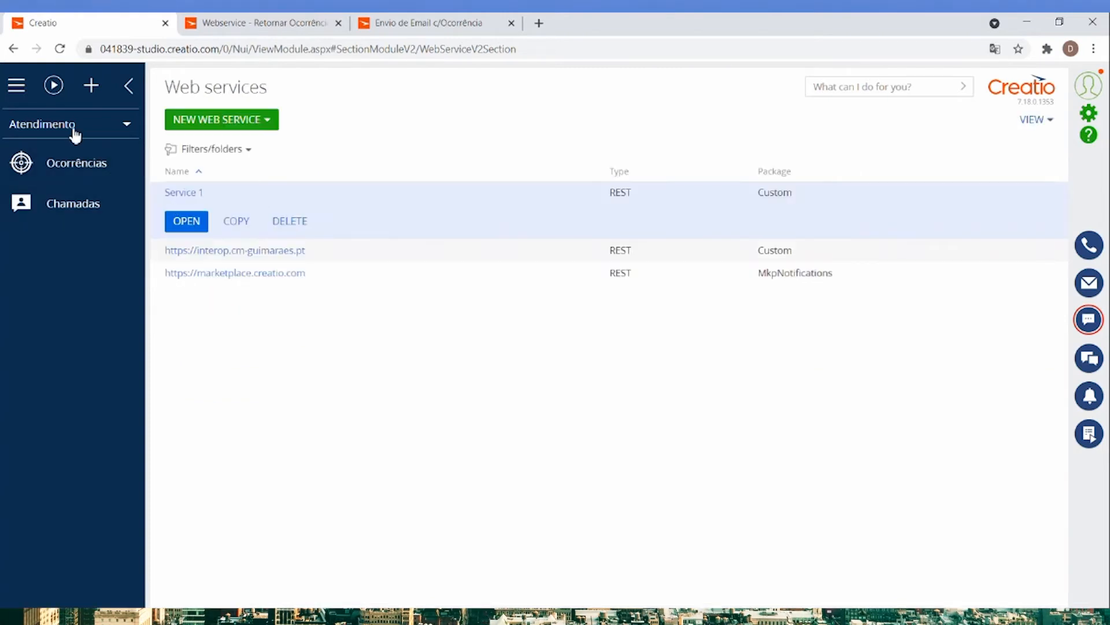
click(75, 134)
click(42, 166)
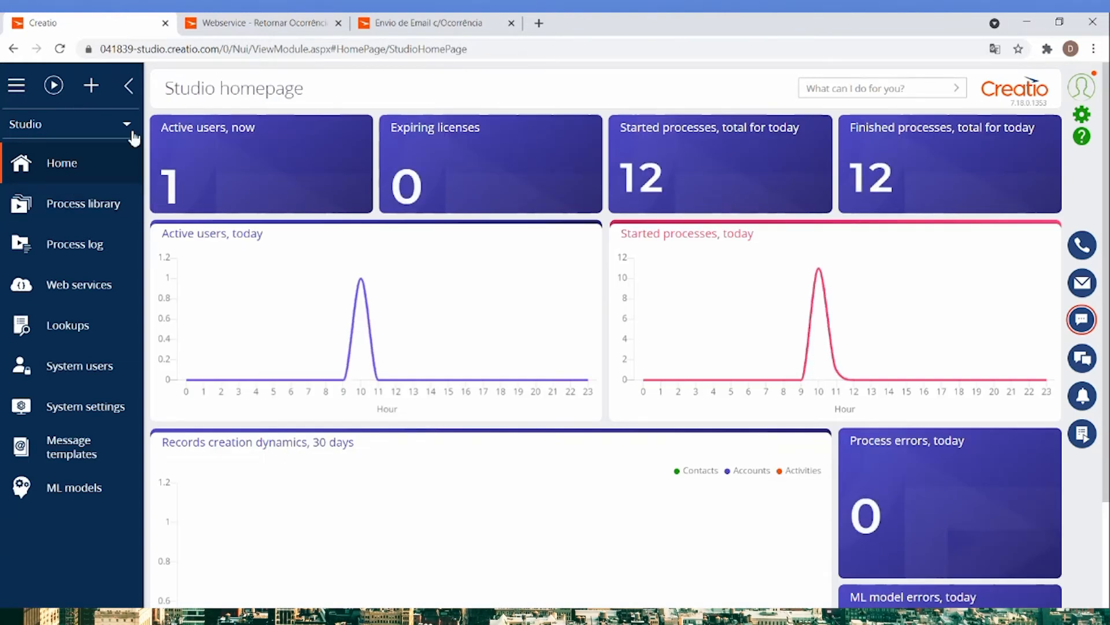
click(97, 204)
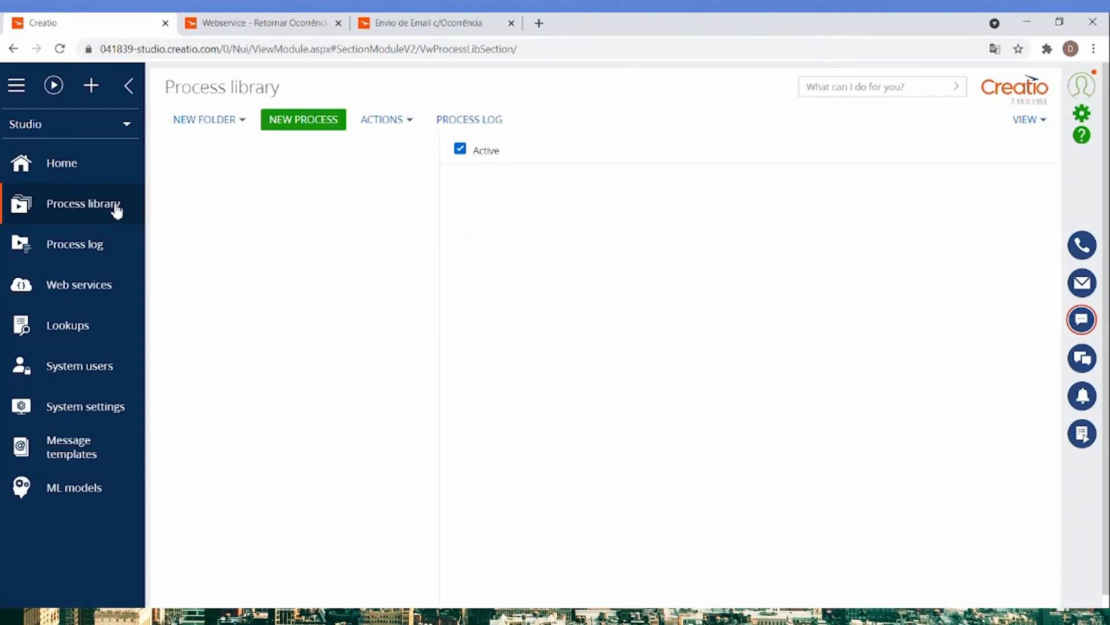
click(311, 127)
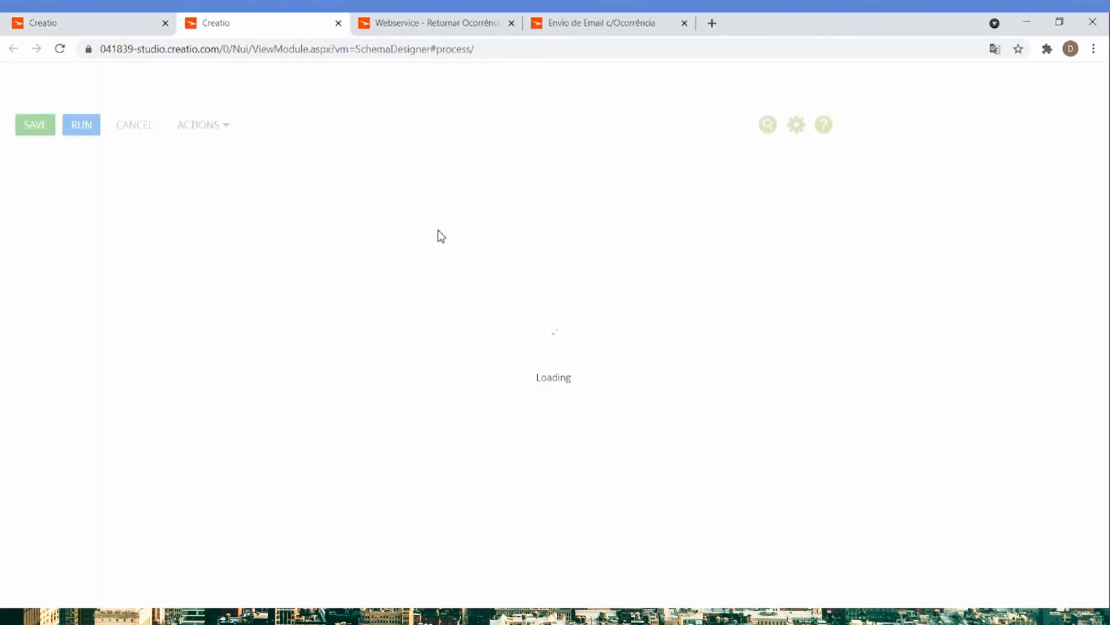
Title the new business process Obter Ocorrências.
click(223, 92)
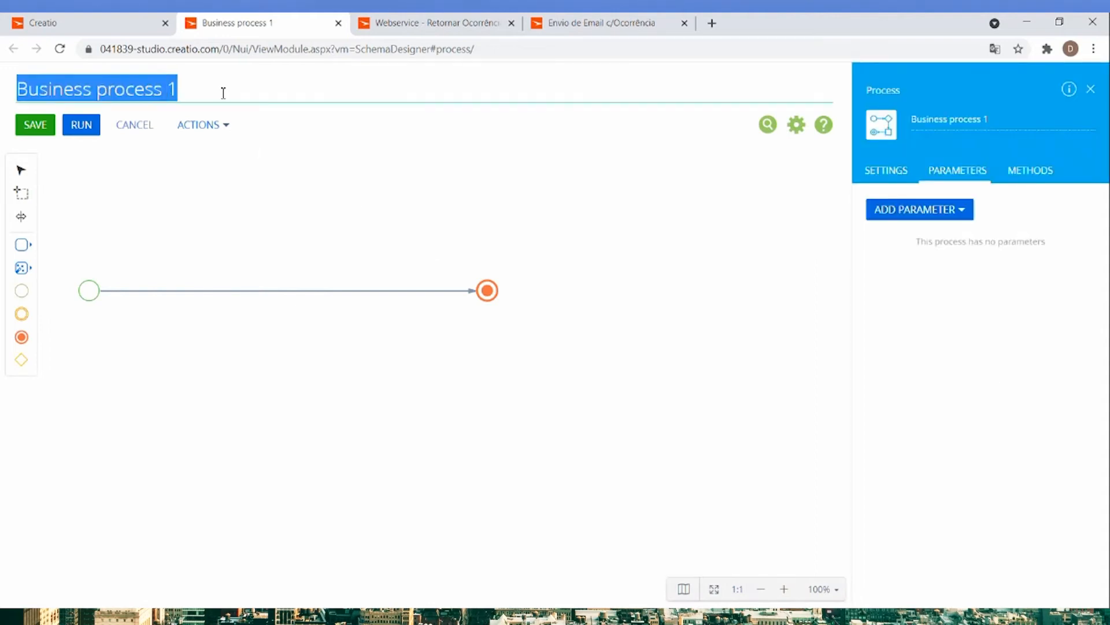
text(Obte)
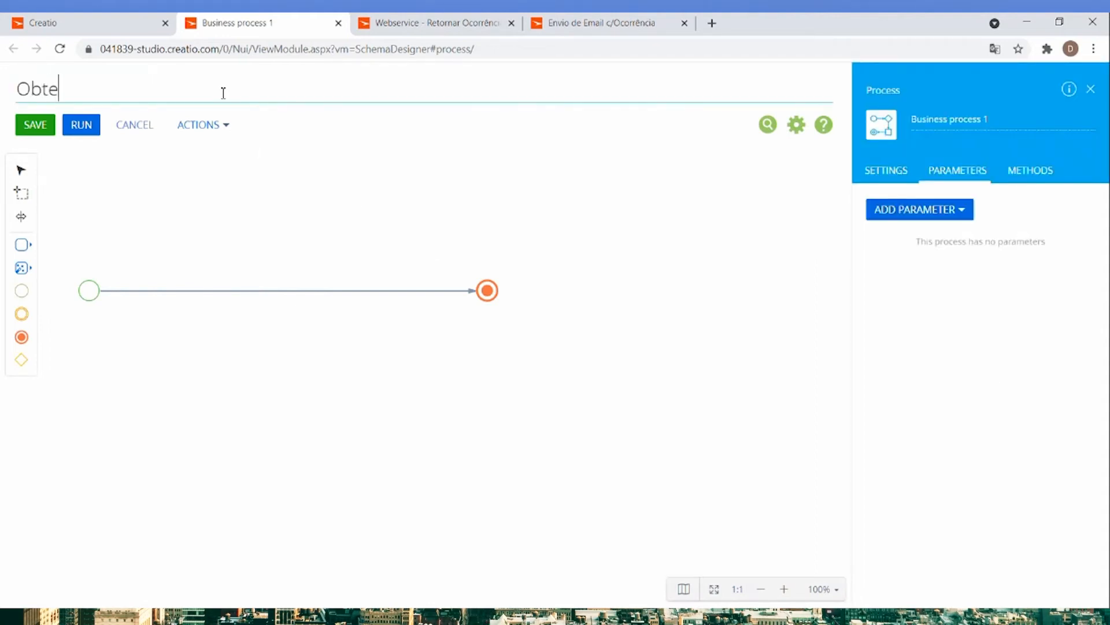
text(r Ocorrências)
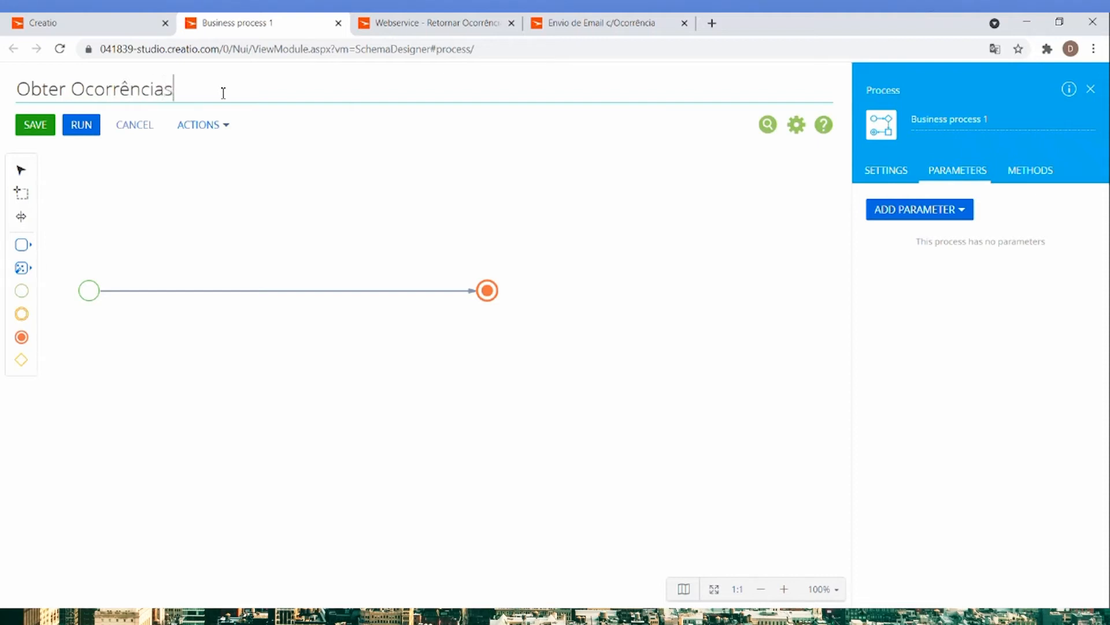
Add a Call web service element after the start event and set it to call Service 1's Test method.
click(32, 247)
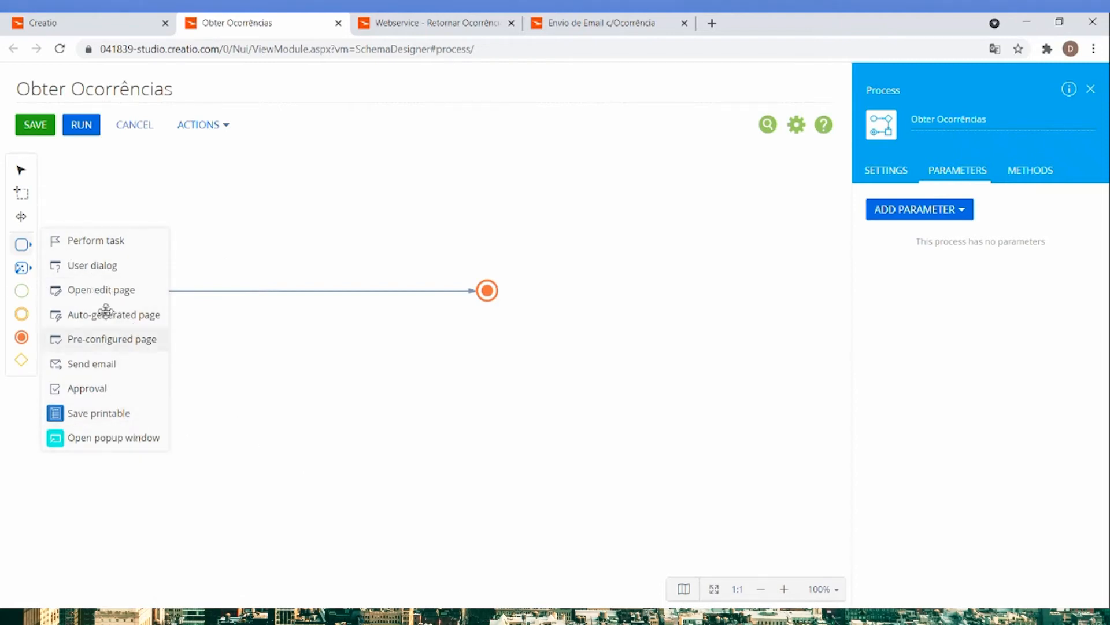
click(27, 278)
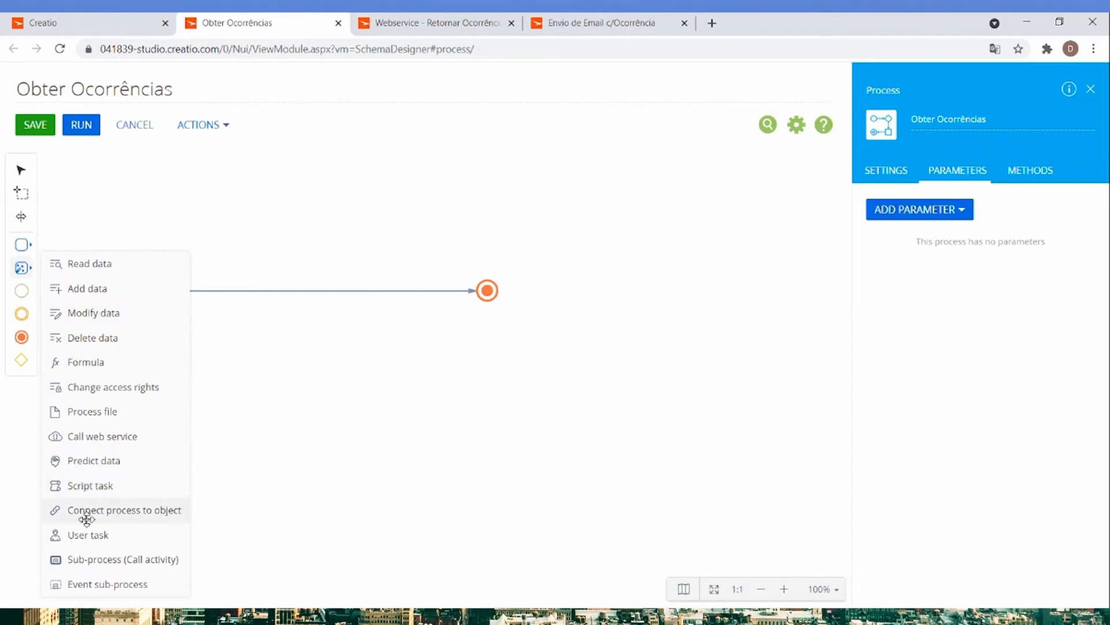
drag(110, 436, 167, 291)
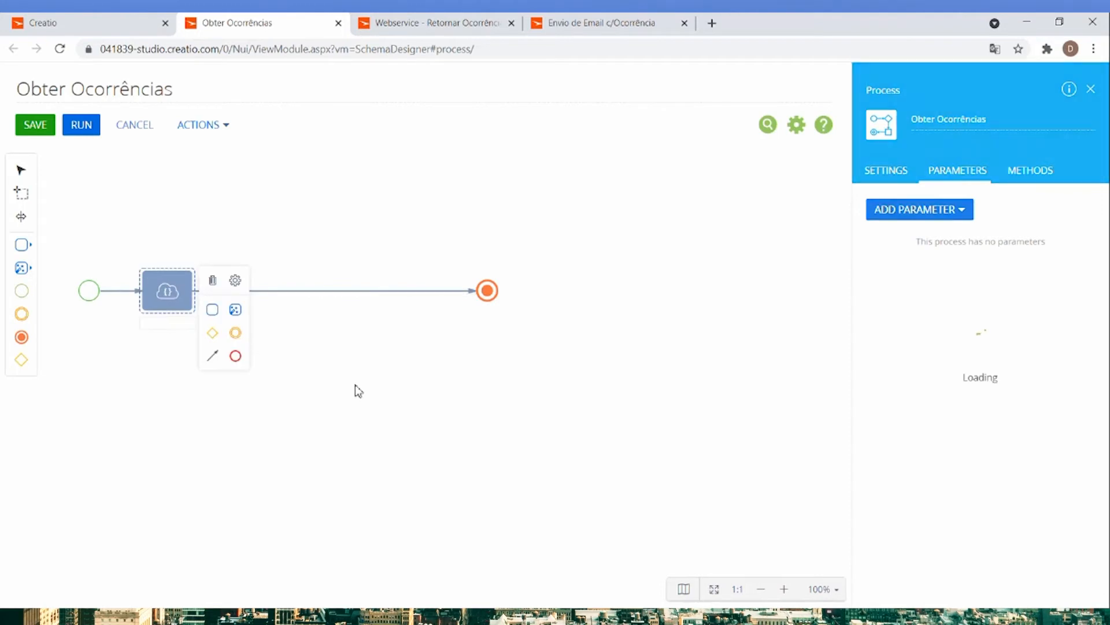
click(916, 210)
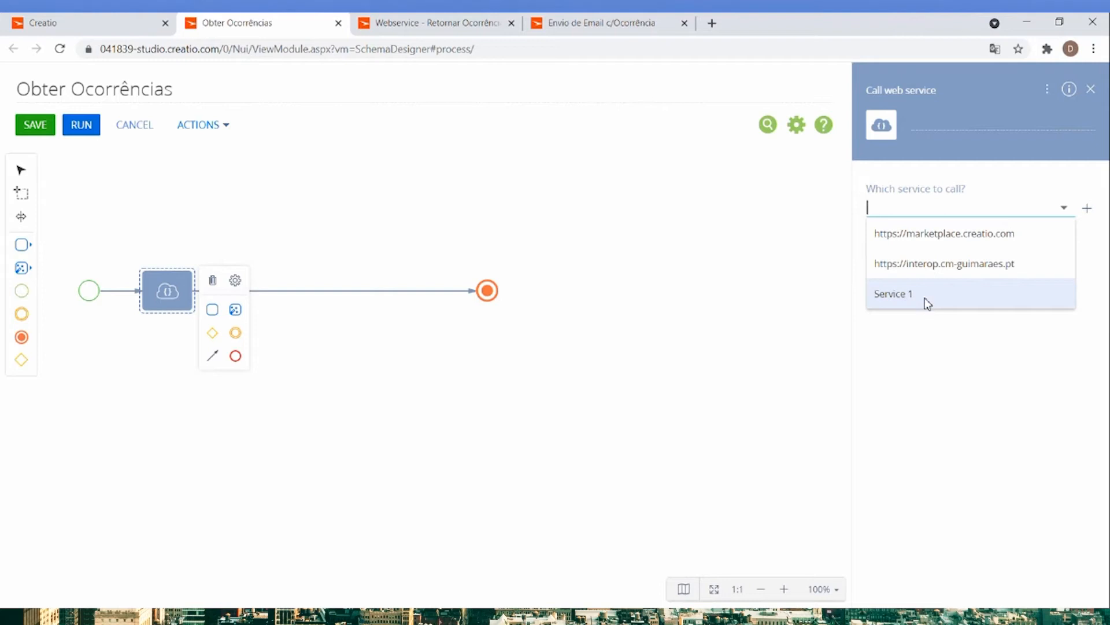
click(894, 294)
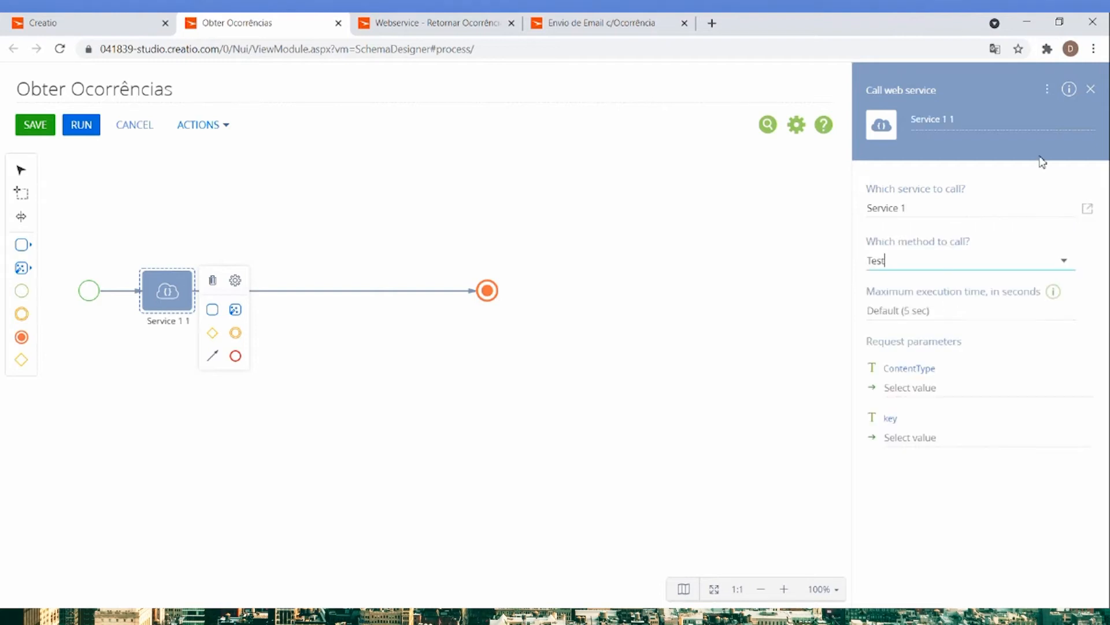
click(1047, 93)
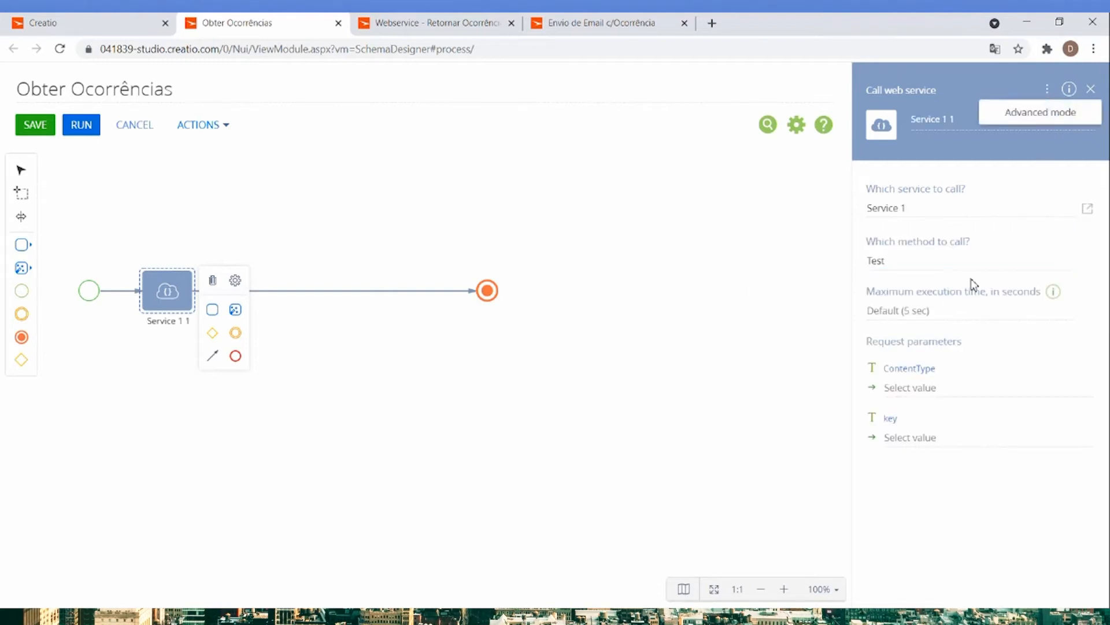
click(949, 268)
click(912, 255)
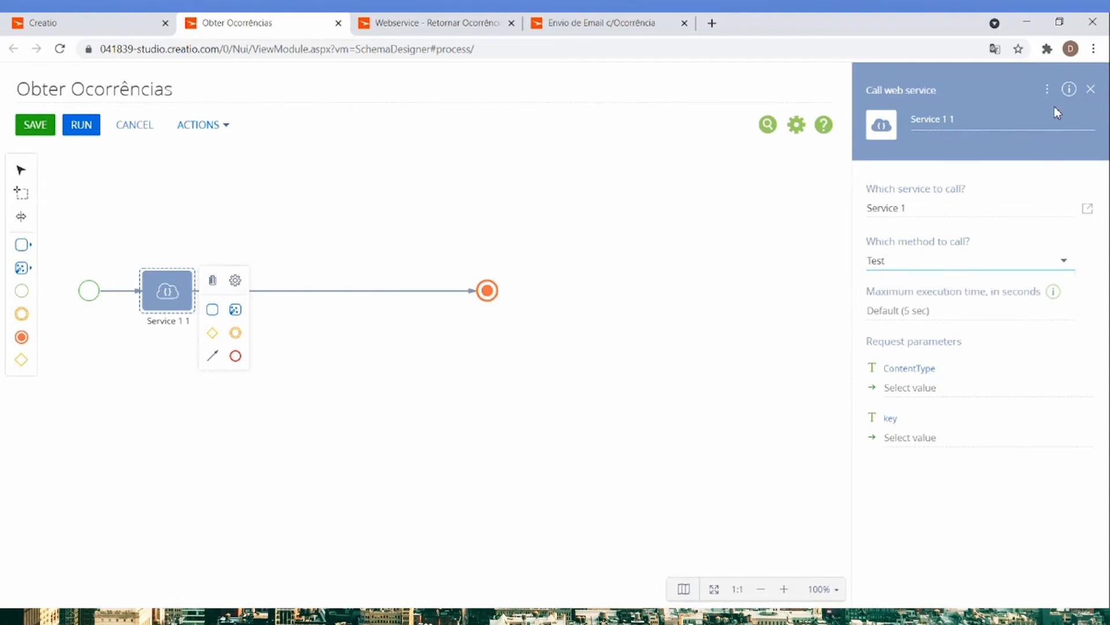
Switch the web service call element to advanced mode and examine its request and response parameters.
click(1047, 90)
click(1033, 115)
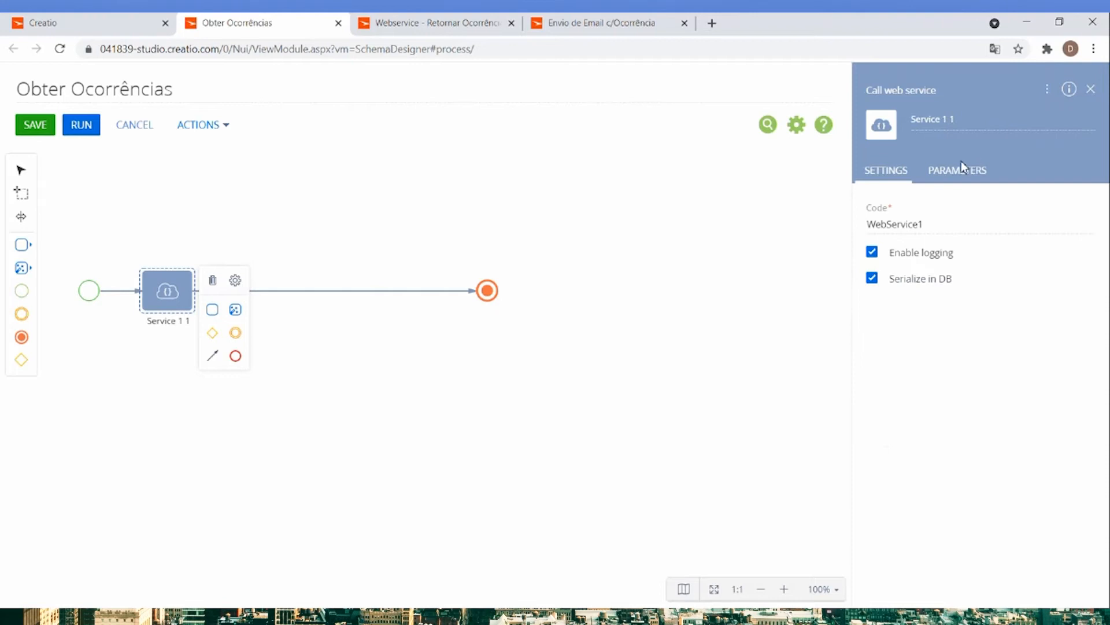
click(949, 174)
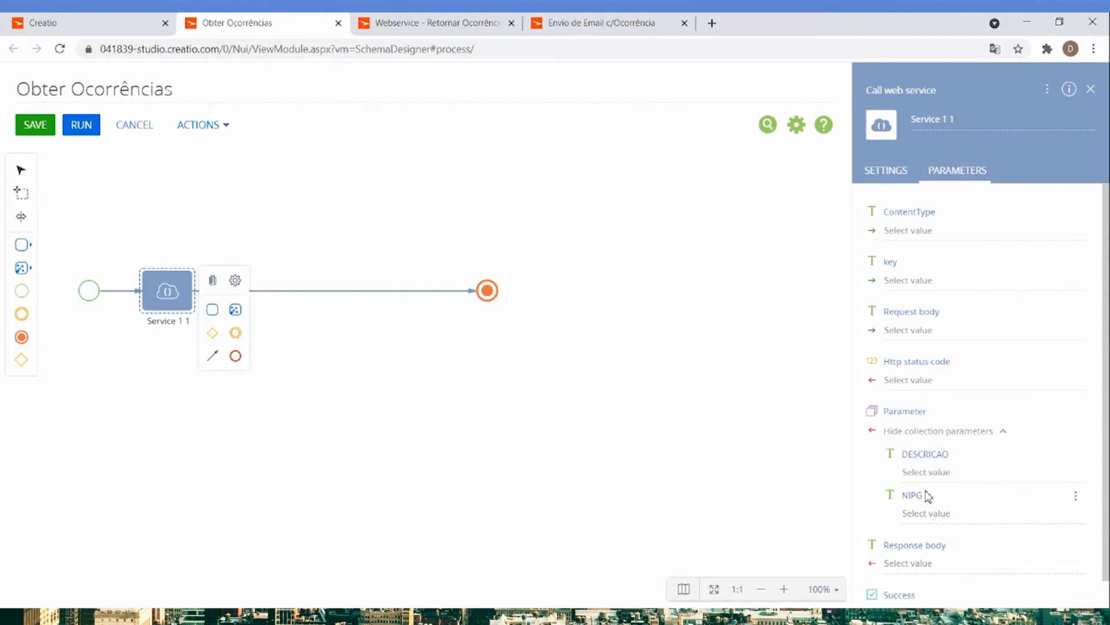
Place a Sub-process (Call activity) element between the web service call and the end event, and start a new process for it.
click(22, 269)
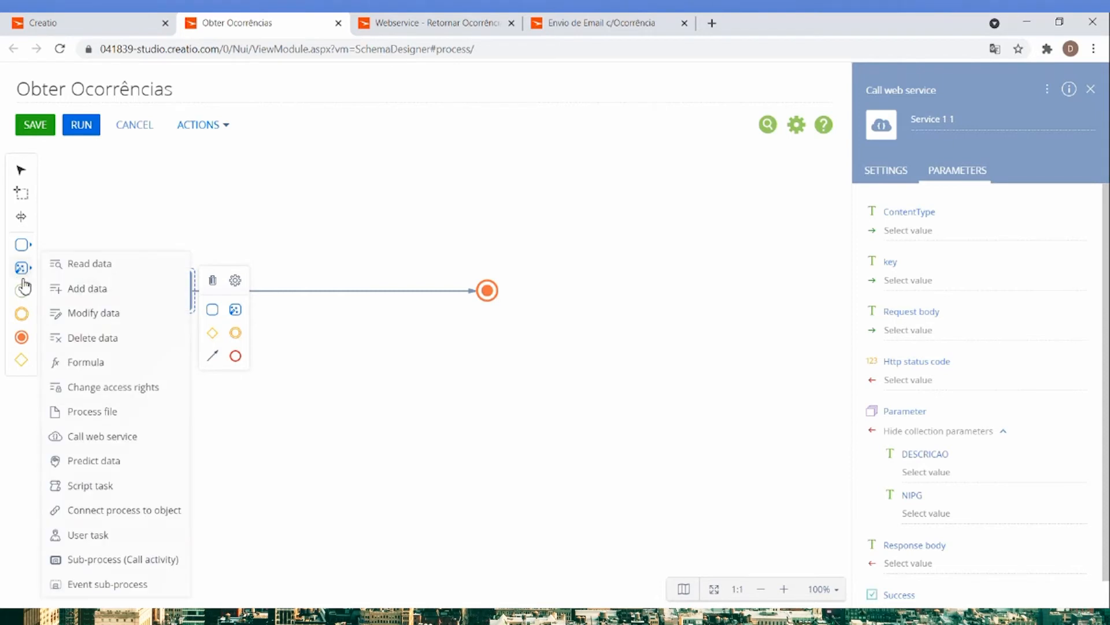
drag(156, 559, 280, 317)
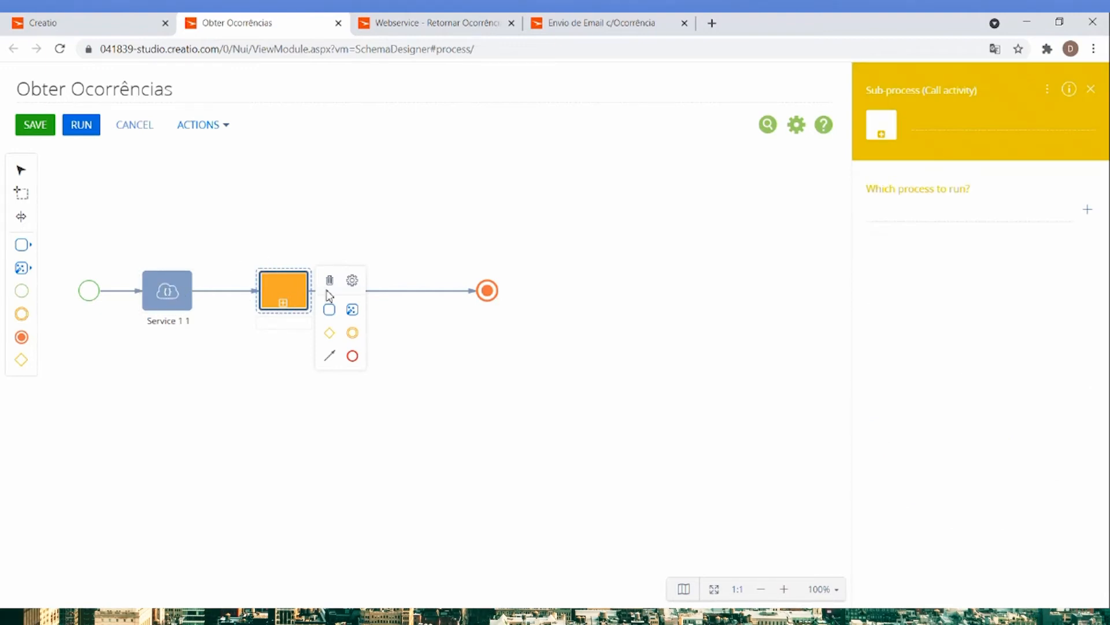
click(925, 218)
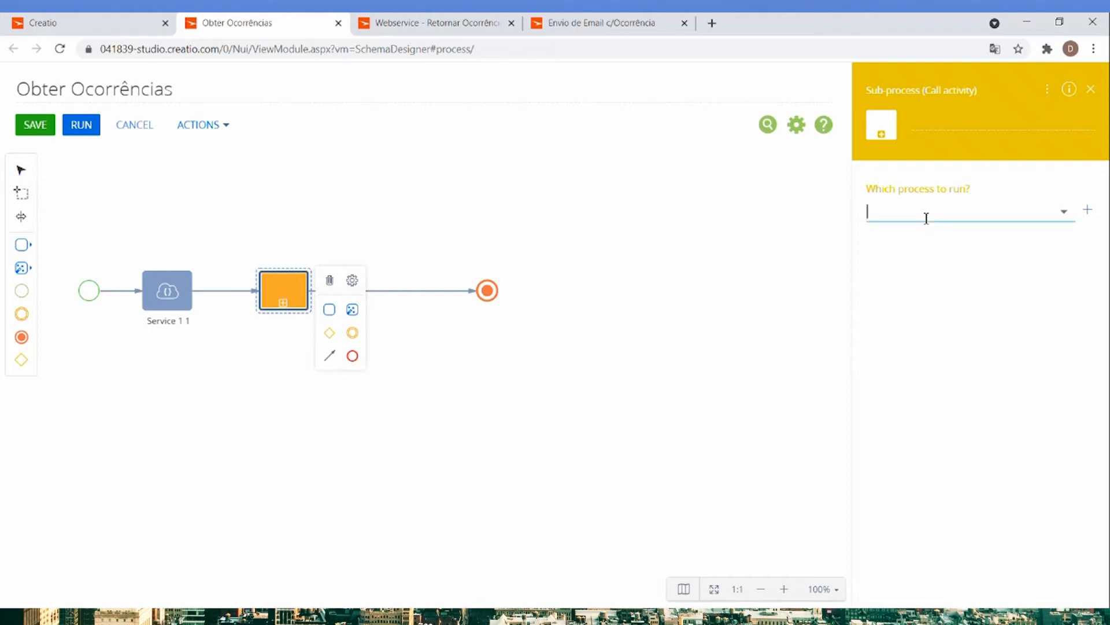
click(1087, 210)
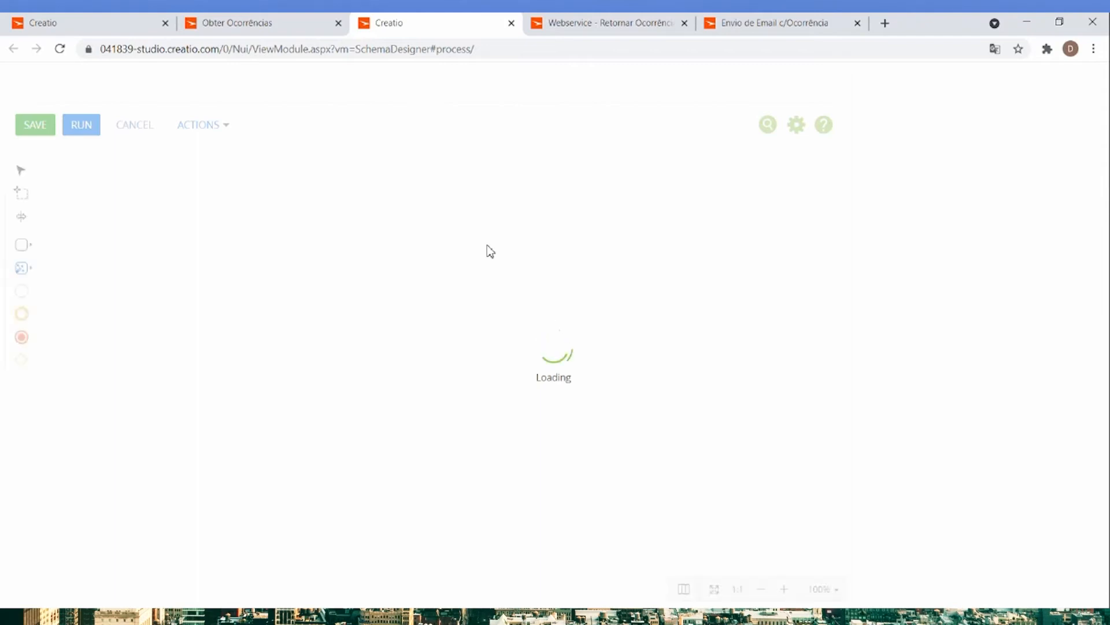
Title the new sub-process Loop de Ocorrências.
click(247, 98)
key(BackSpace)
text(Loop de Ooc)
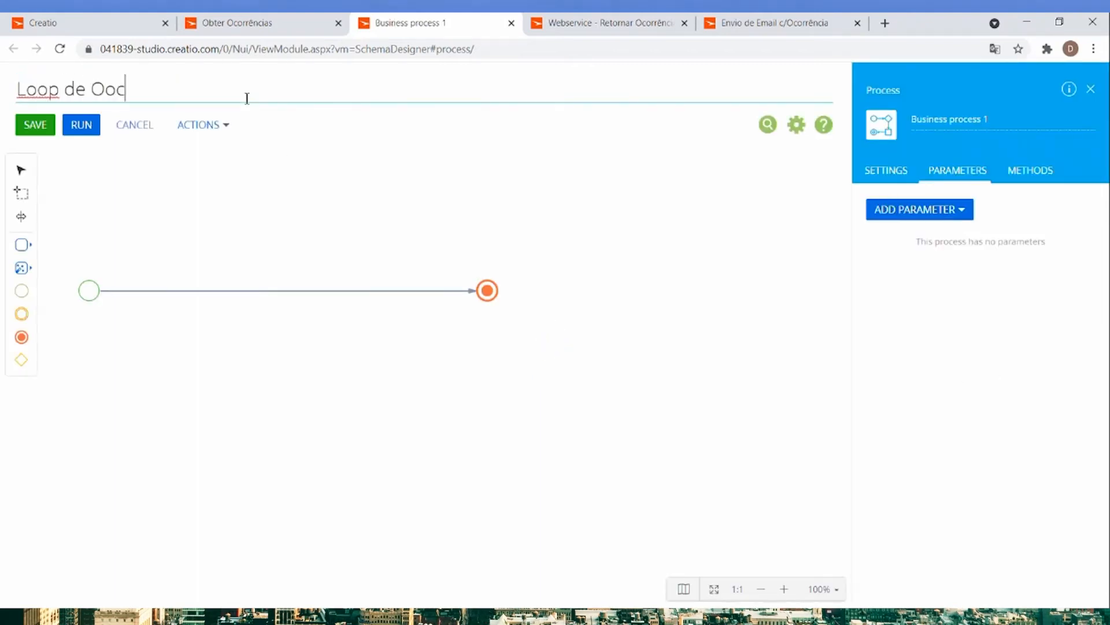
text(orrências)
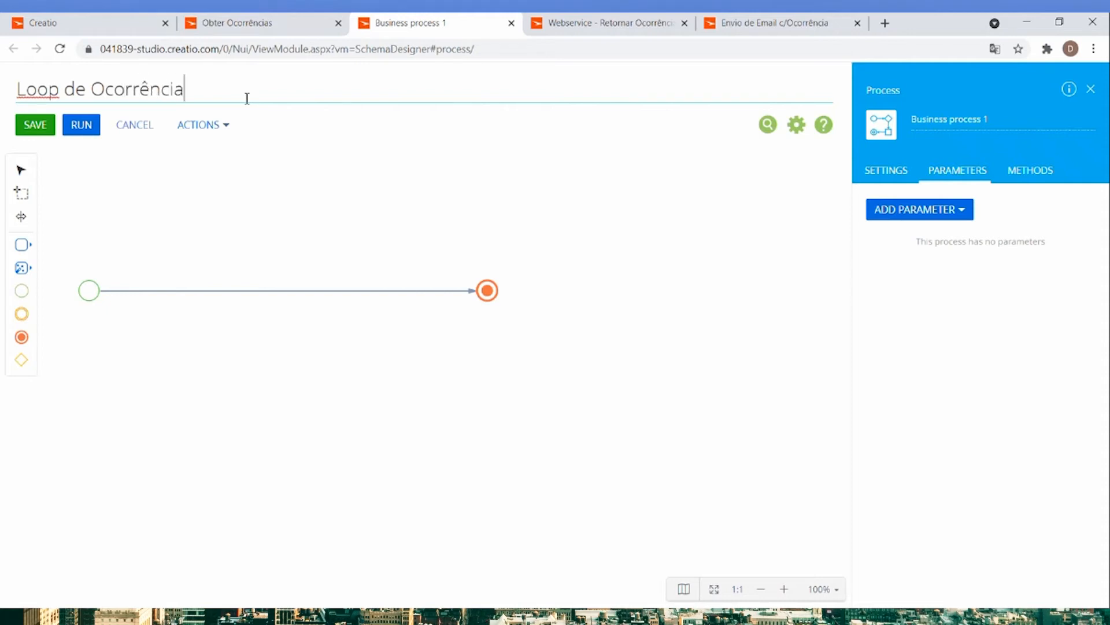
click(246, 238)
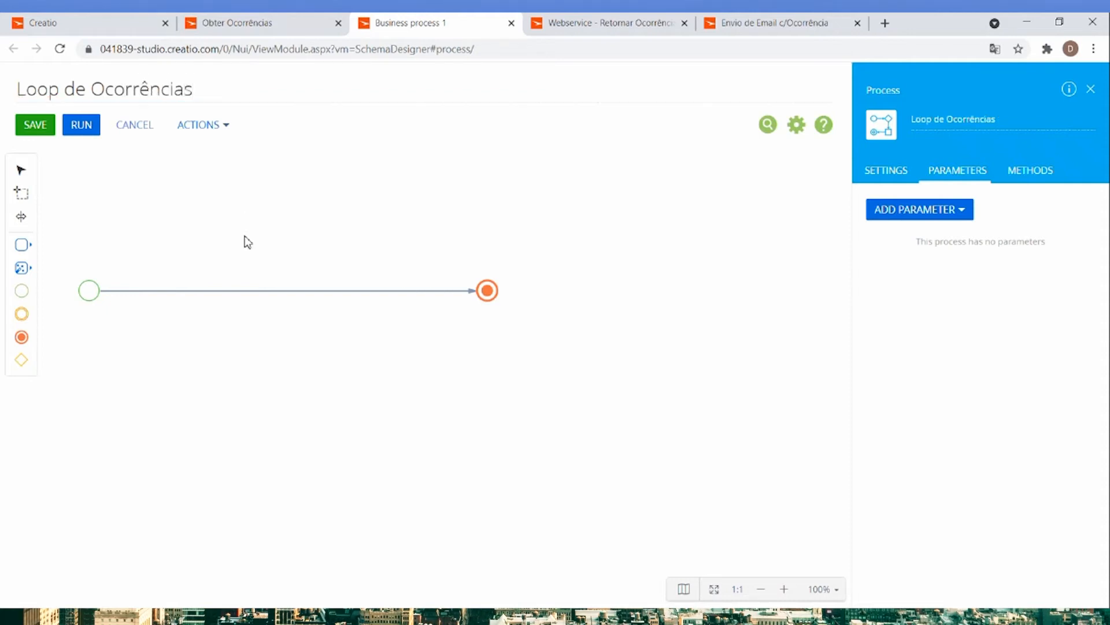
Insert an Add data element between the start and end events and set its target object to Ocorrências.
click(23, 269)
drag(64, 287, 210, 292)
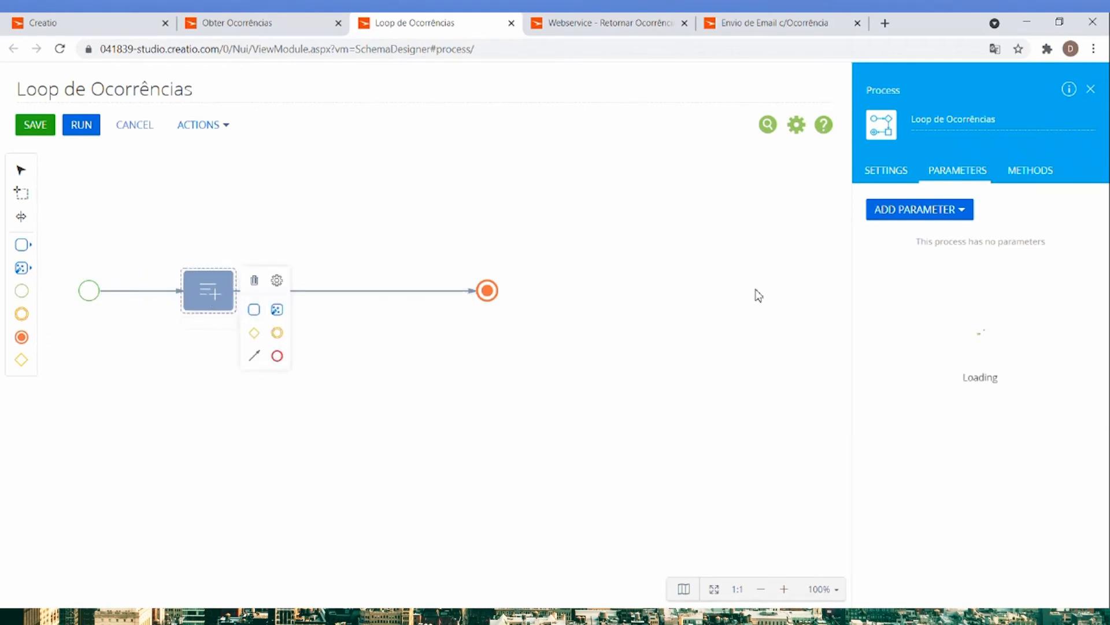
click(956, 220)
text(ocorr)
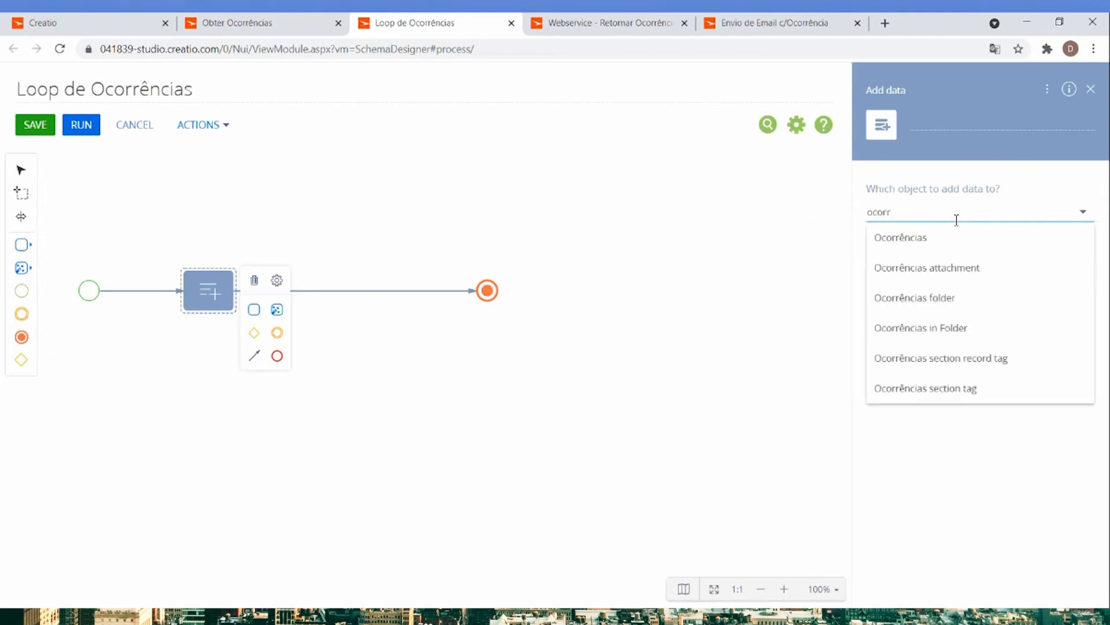
click(919, 240)
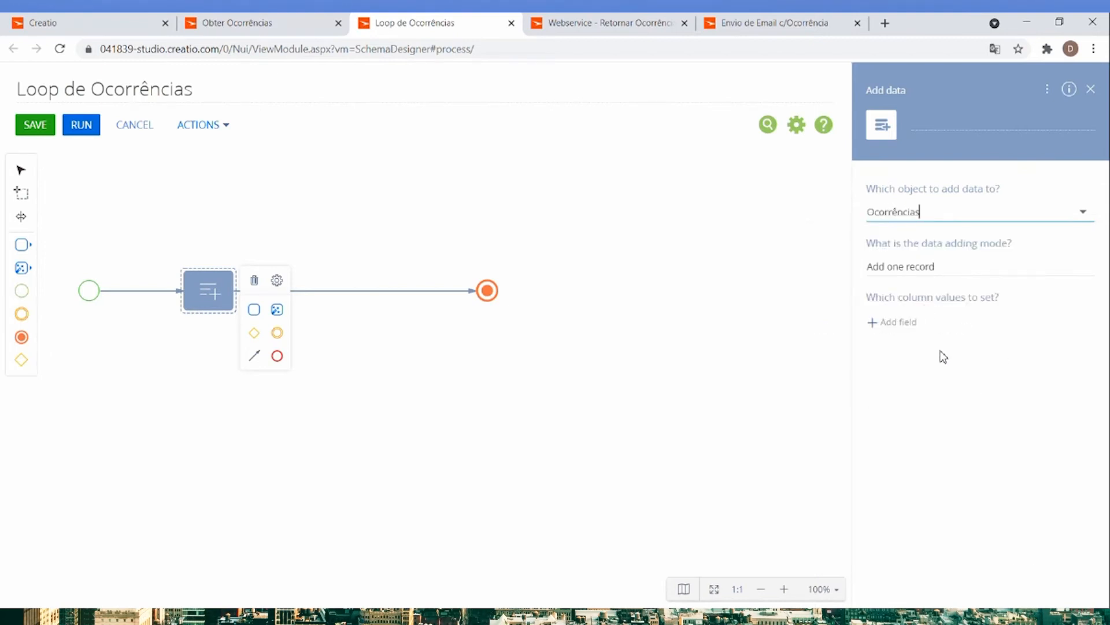
Add a text (500 characters) process parameter titled NIPG to Loop de Ocorrências and save it.
click(711, 357)
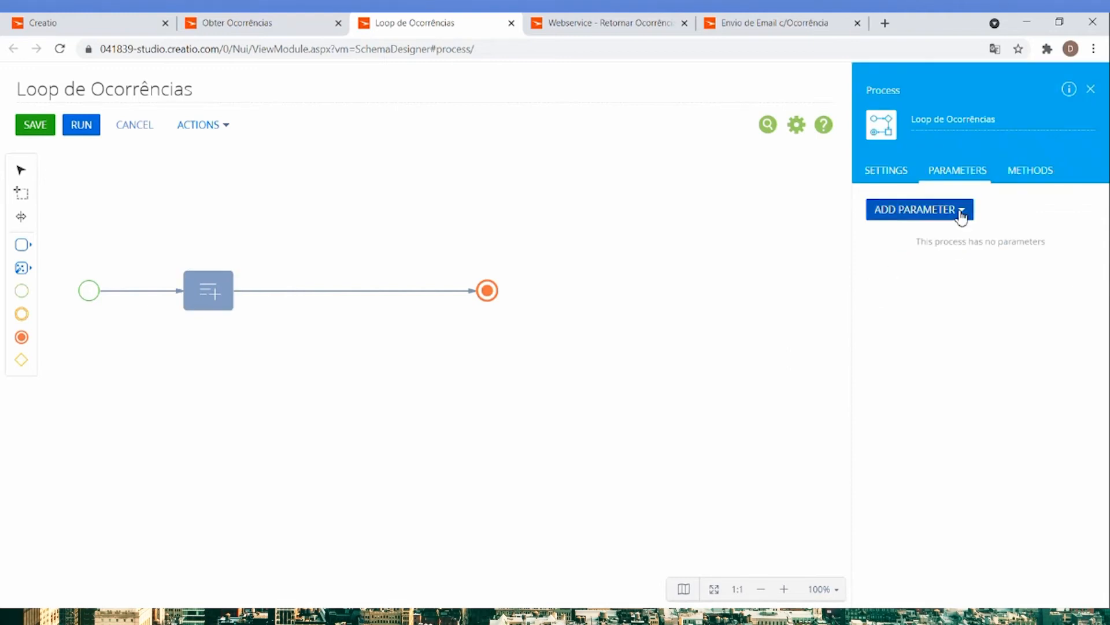
click(961, 213)
click(918, 236)
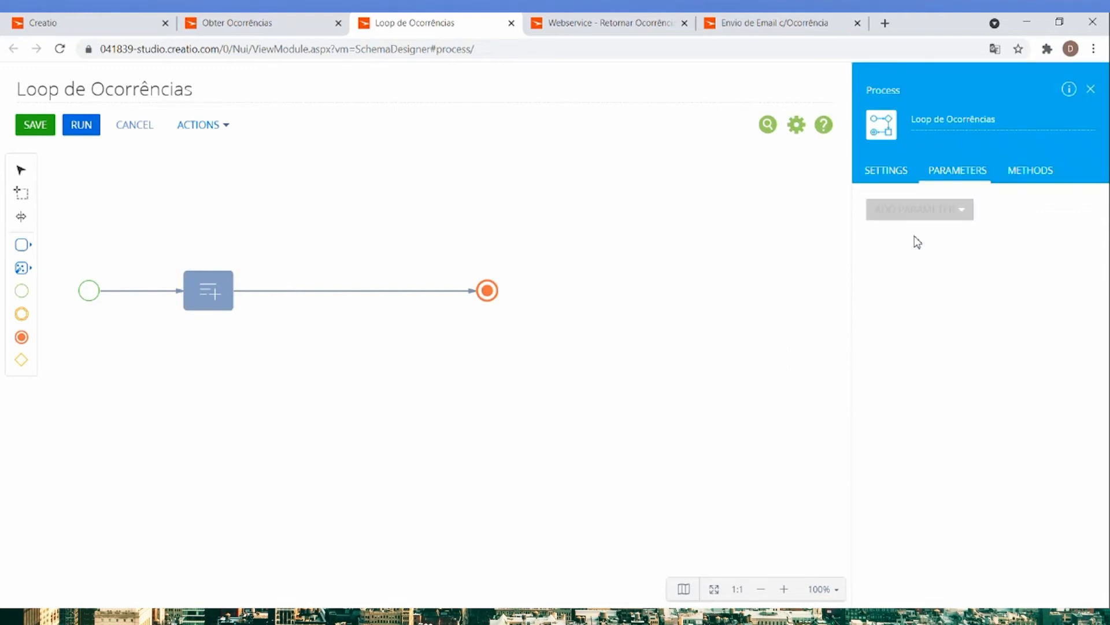
double_click(914, 268)
text(NIPG)
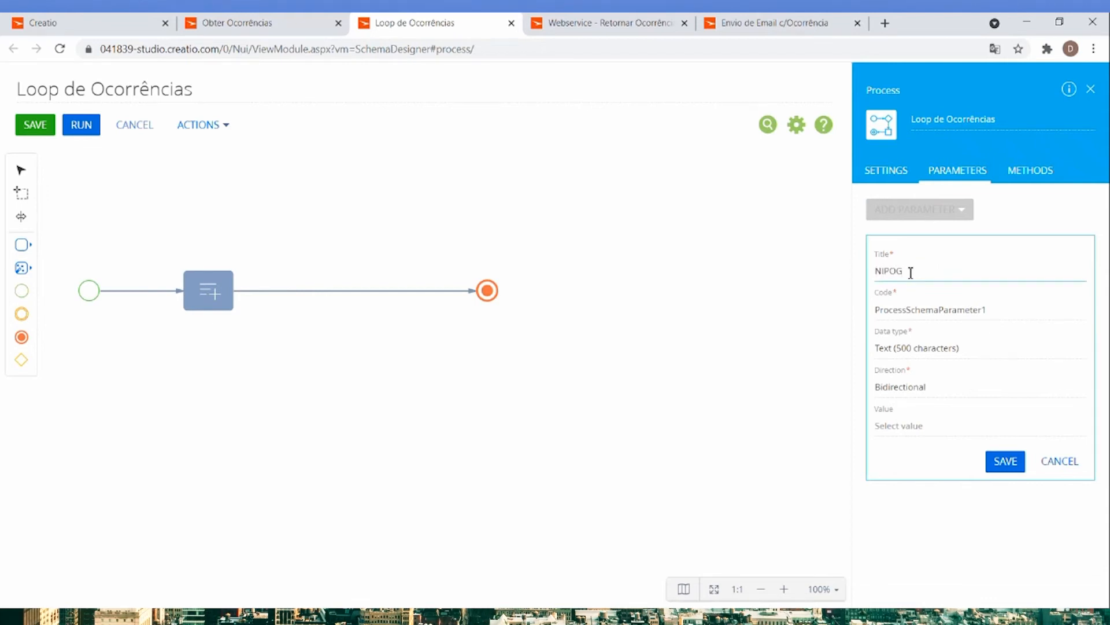
click(1003, 461)
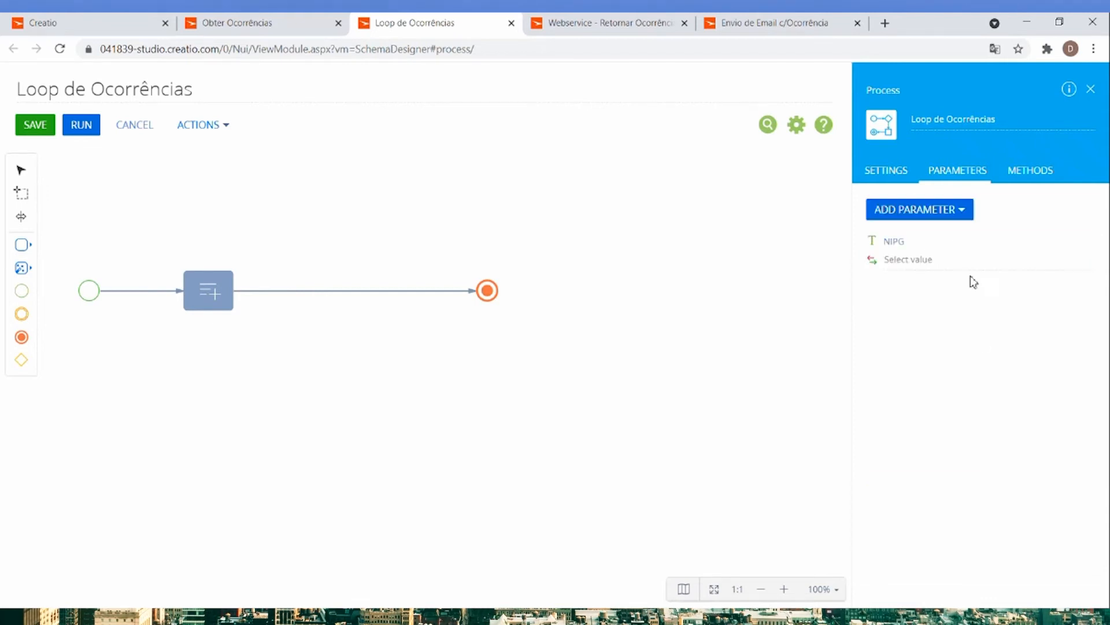
Start a second text (500 characters) process parameter in Loop de Ocorrências and open its title for editing.
click(941, 216)
click(922, 237)
triple_click(932, 269)
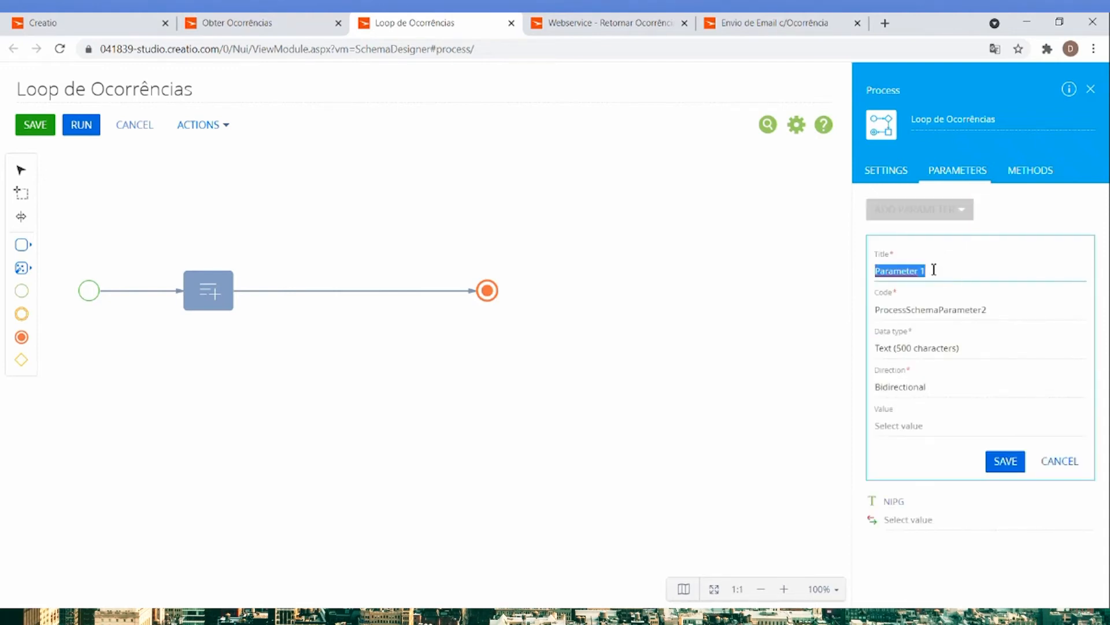
Examine the response collection parameters of the Service 1 1 web service element in the Obter Ocorrências process.
click(299, 32)
click(174, 284)
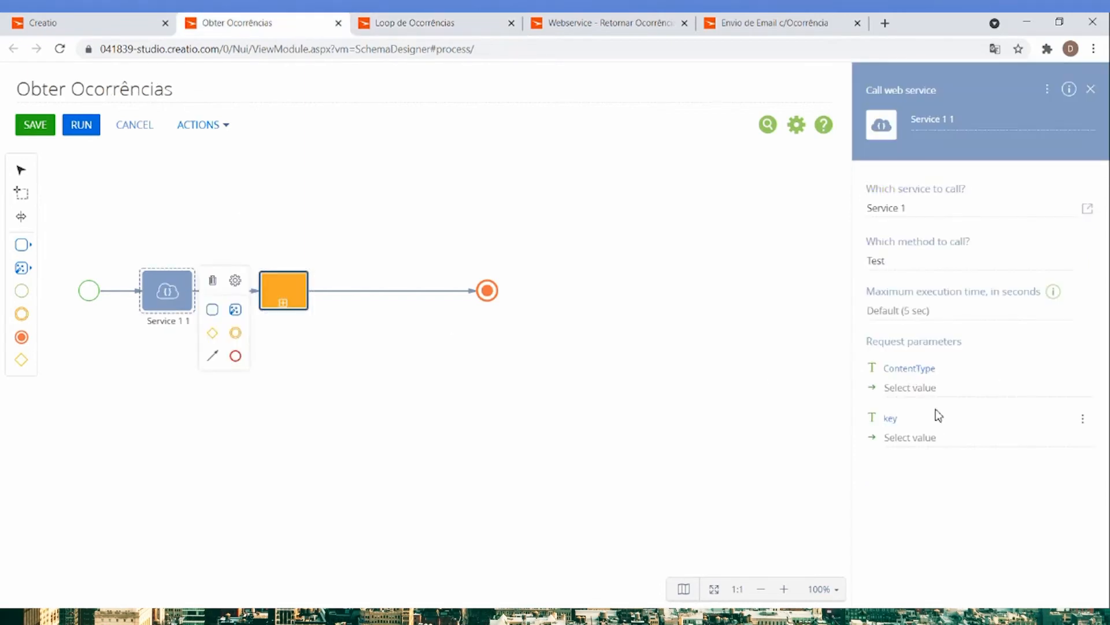
click(311, 291)
click(292, 299)
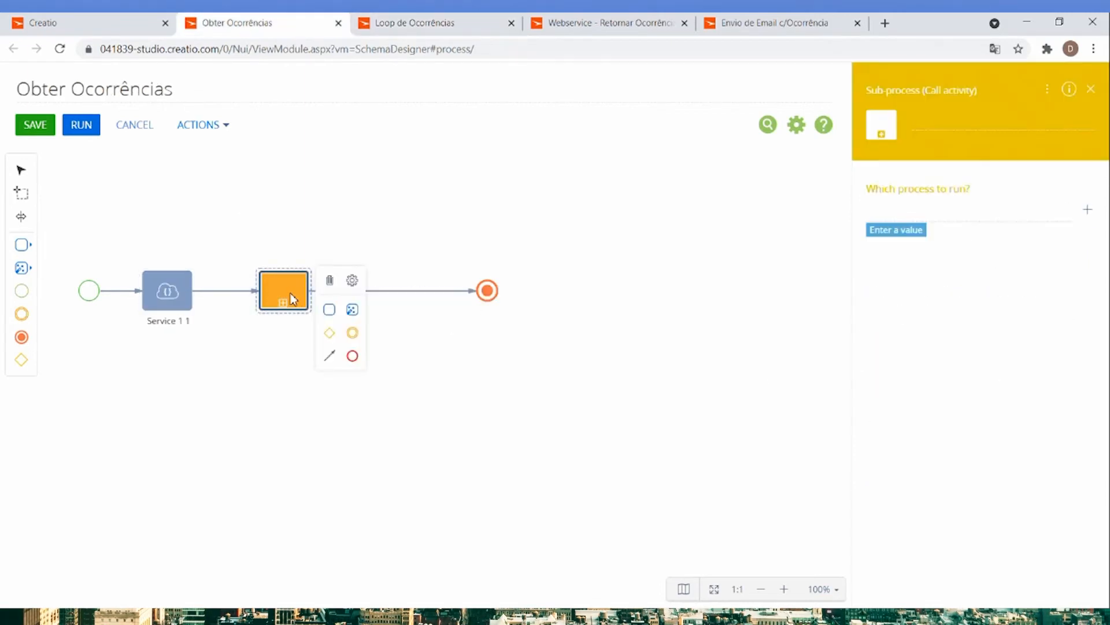
click(123, 291)
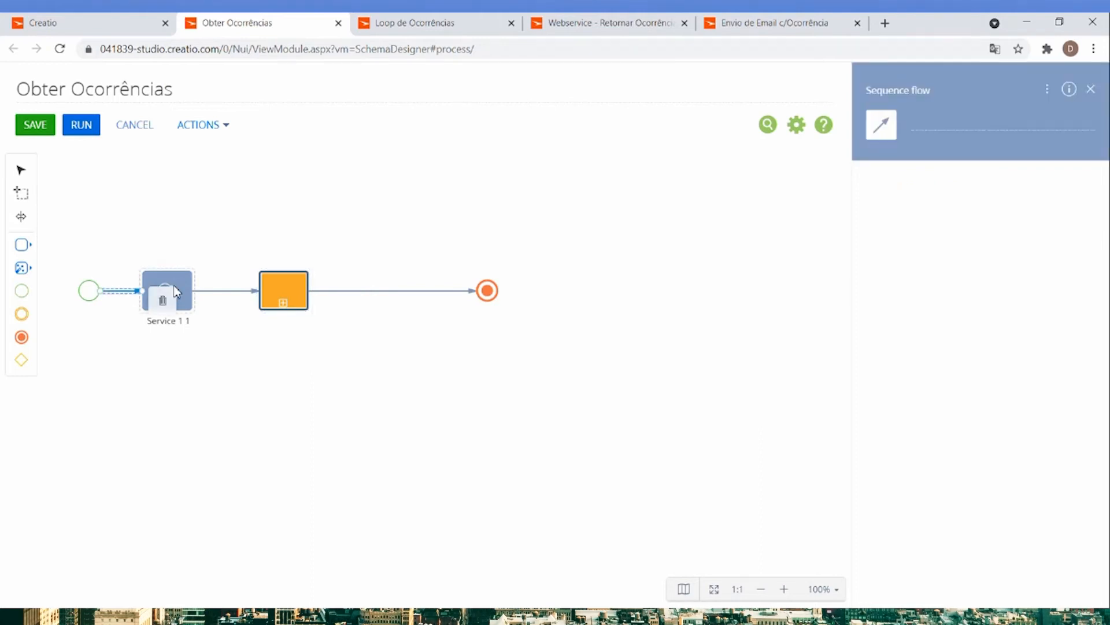
click(166, 292)
click(1045, 92)
click(1032, 112)
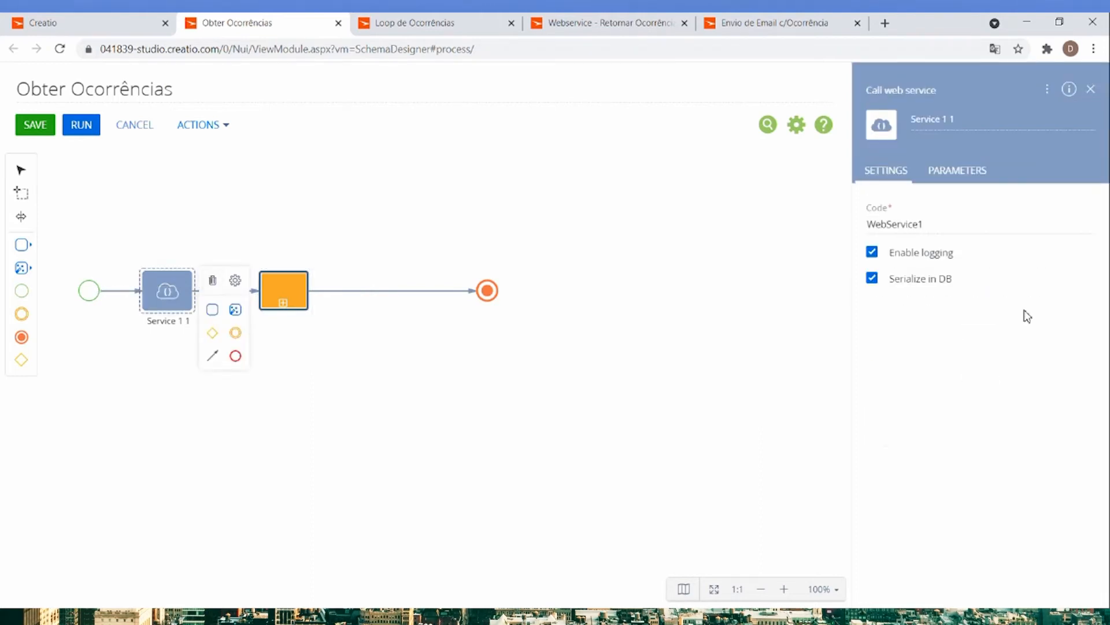
click(961, 173)
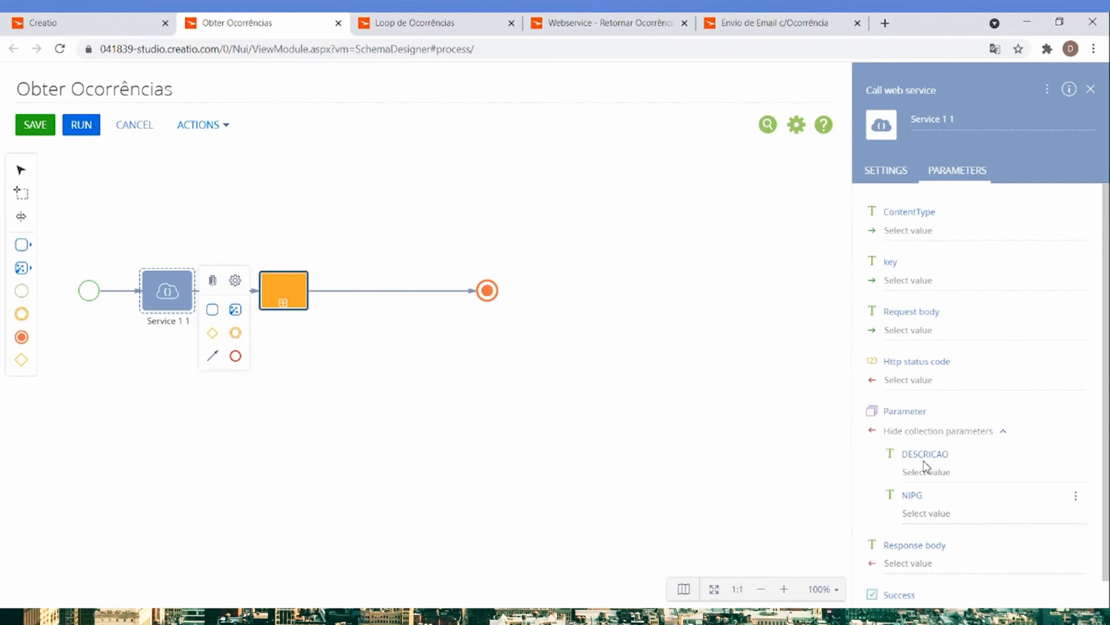
Title the new text parameter in Loop de Ocorrências DESCRICAO and save it.
click(431, 23)
text(DESCRICAO)
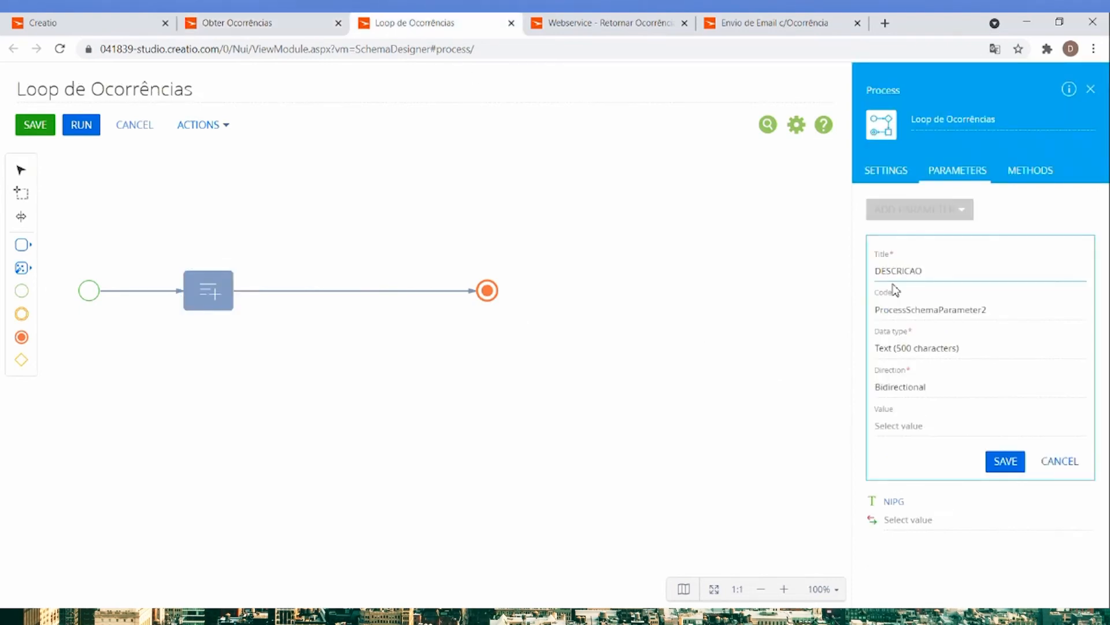
click(1009, 462)
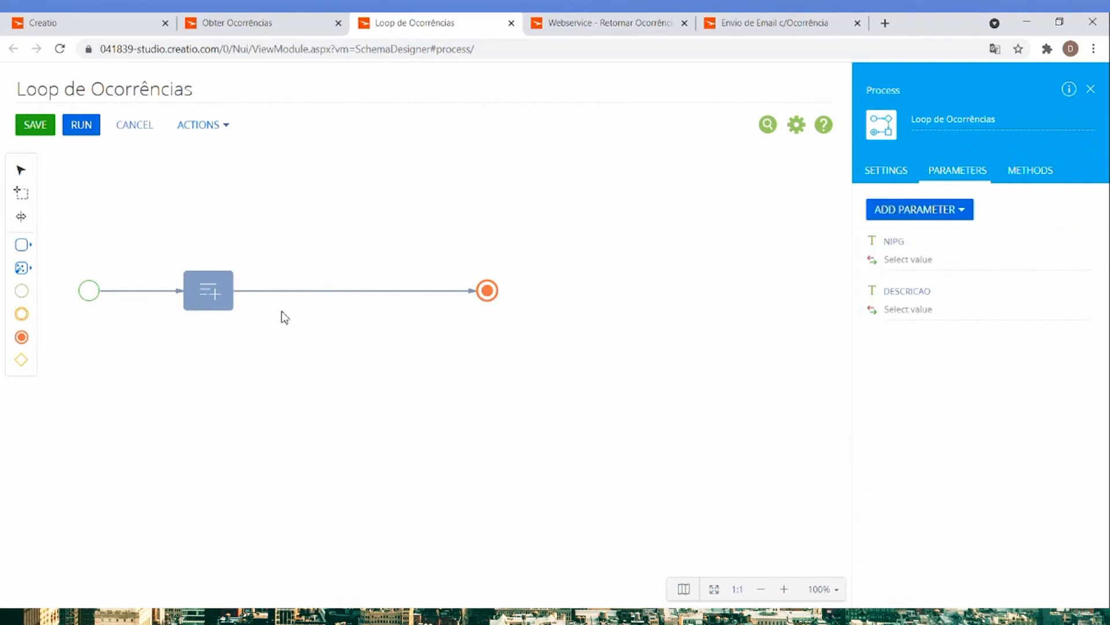
Add the NIPG and DESCRIÇÃO columns as values to set in the Add data element.
click(217, 298)
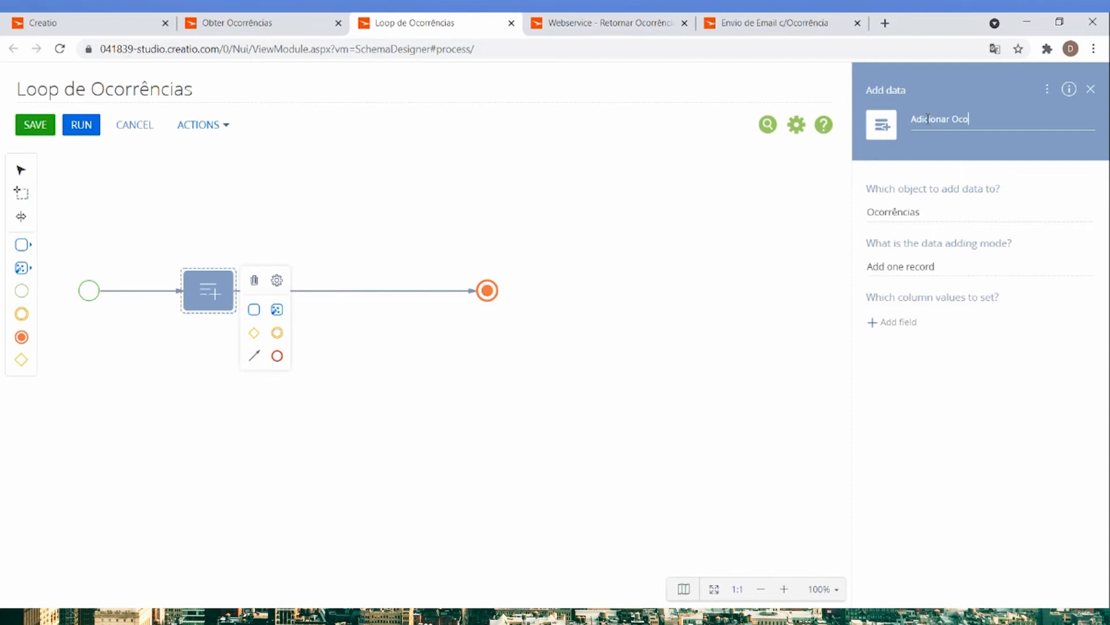
click(889, 322)
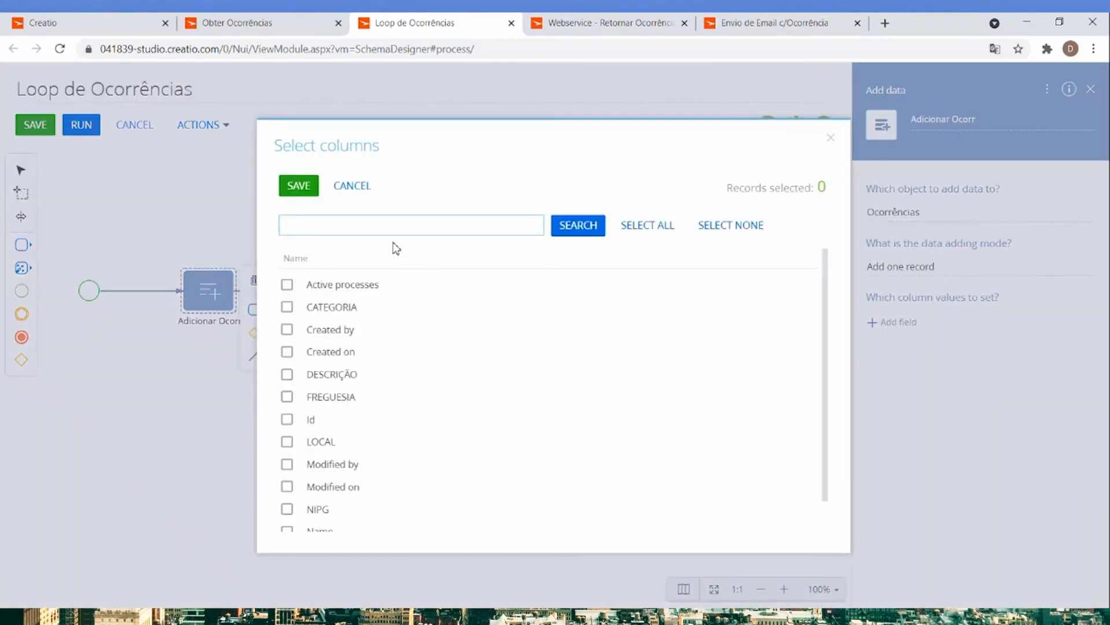
key(Return)
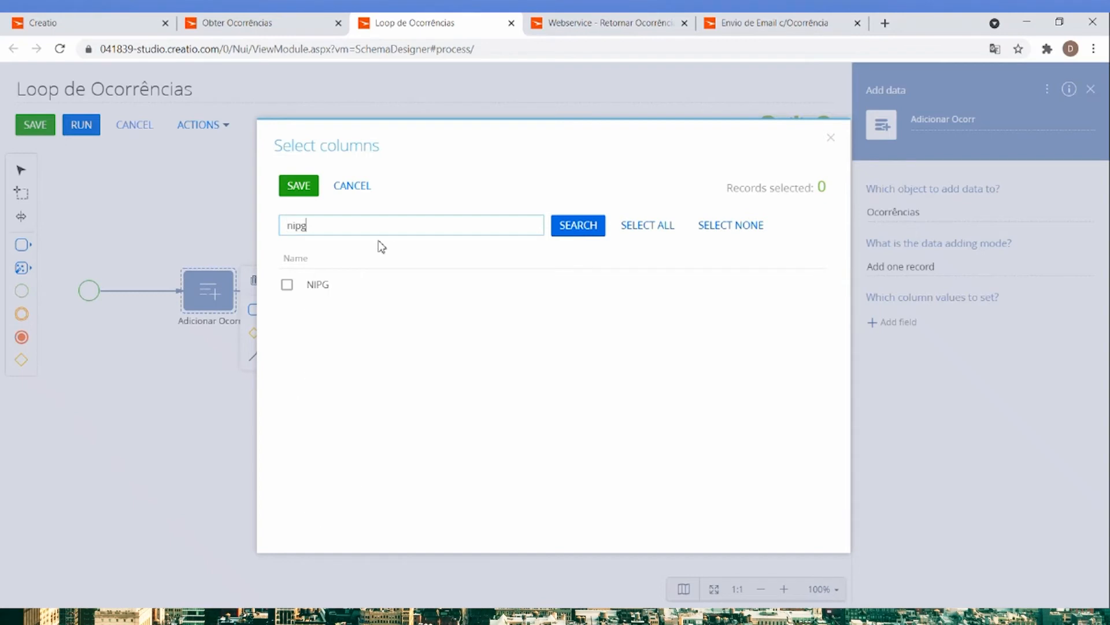
click(332, 285)
click(330, 232)
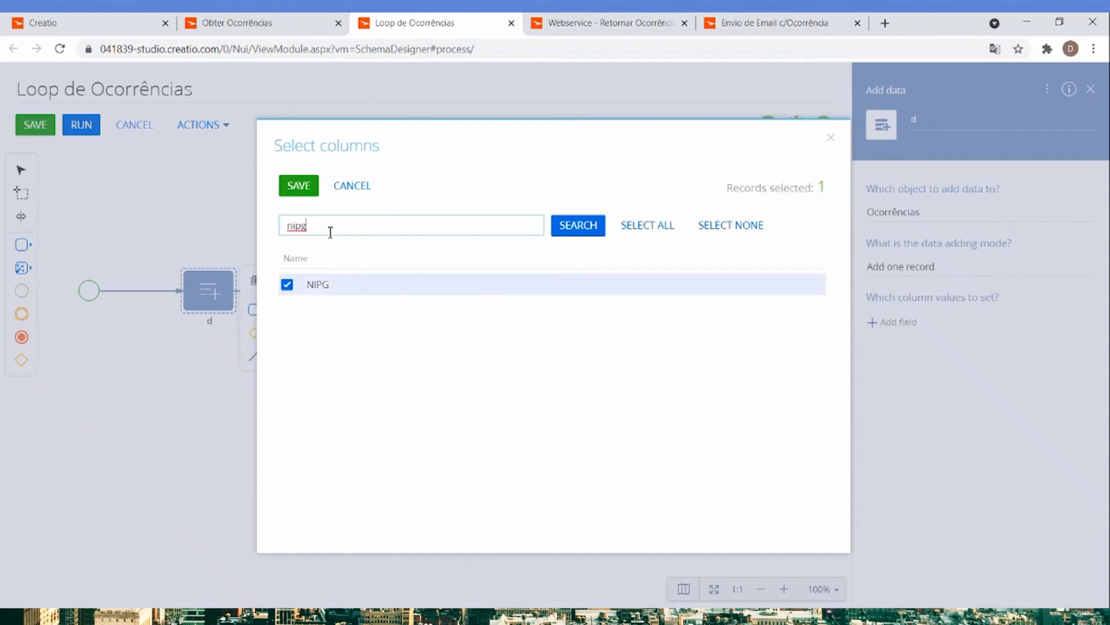
text(des)
key(Return)
click(322, 283)
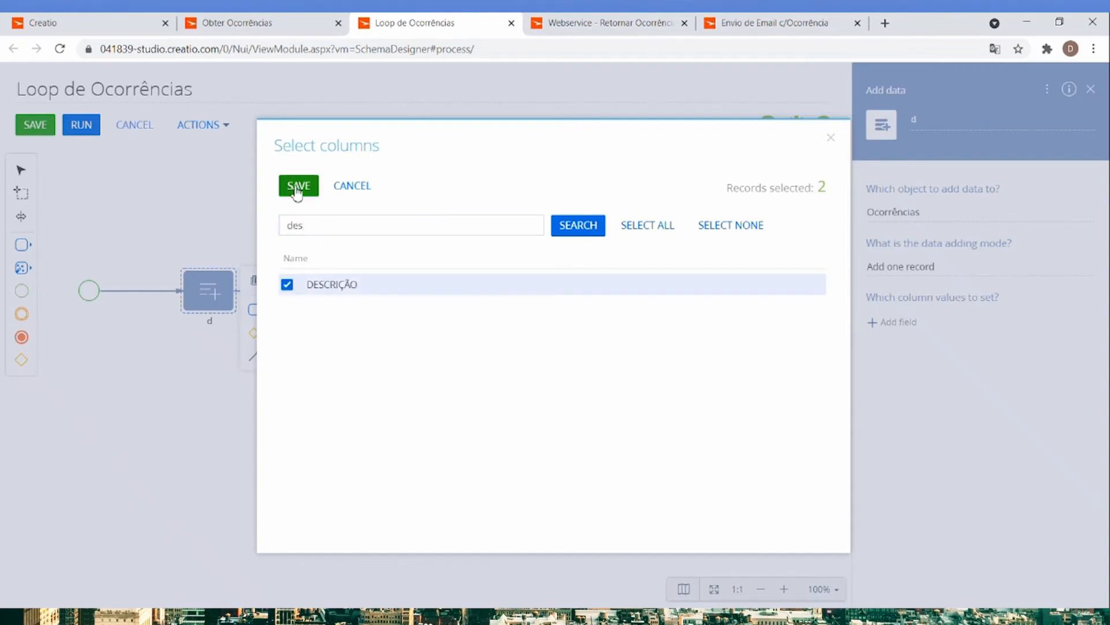
click(299, 185)
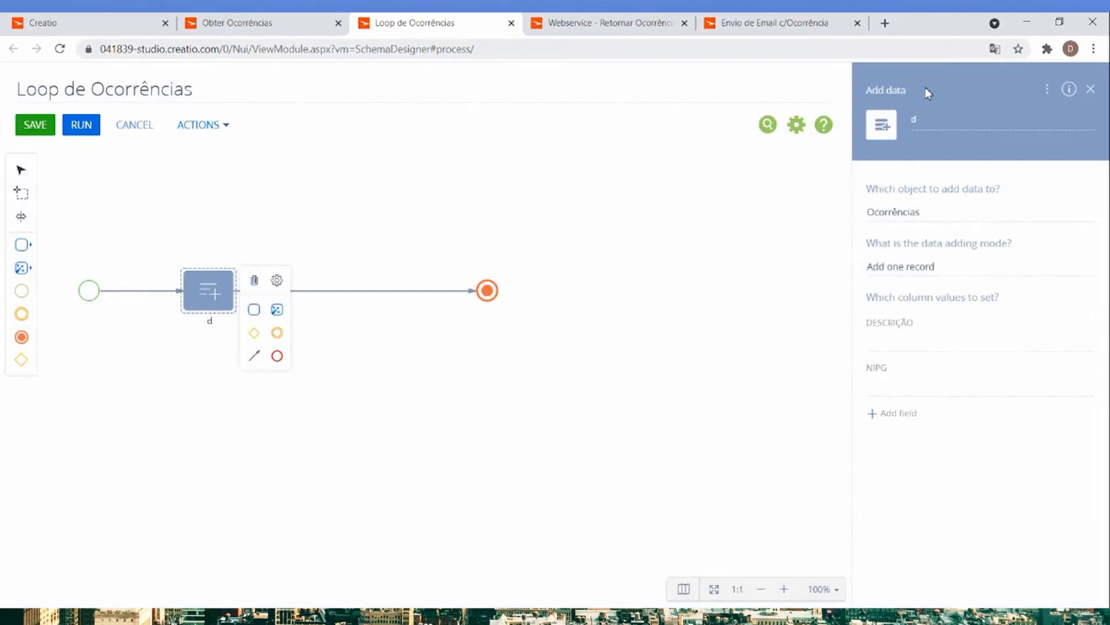
Title the Add data element adicionar ocorr.
click(951, 116)
text(adicionar ocorr)
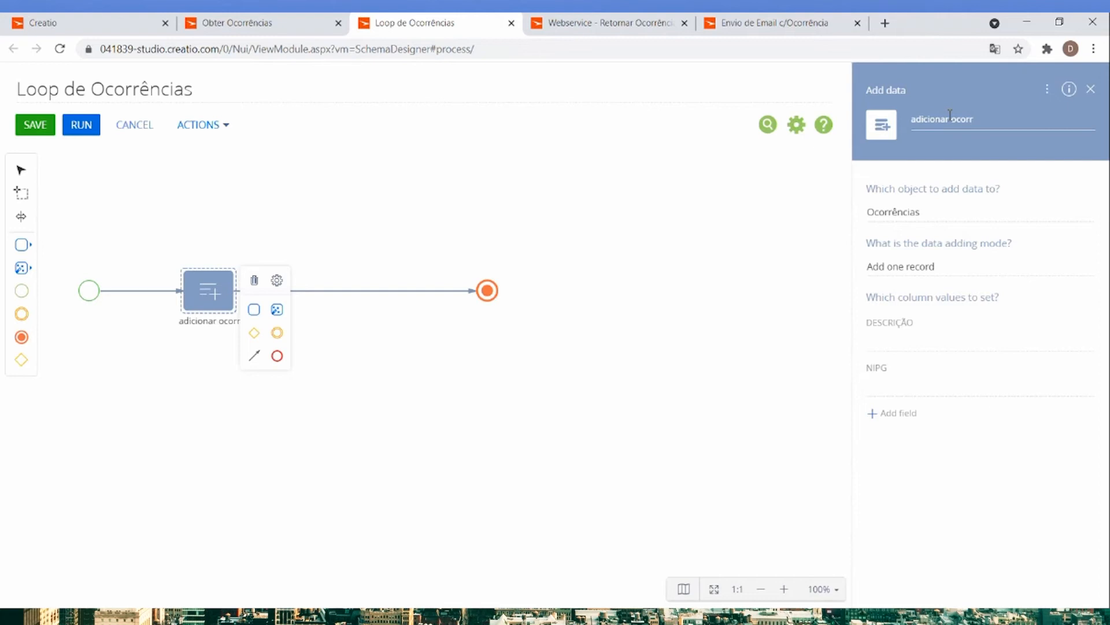
Map the DESCRIÇÃO and NIPG columns to the DESCRICAO and NIPG process parameters, and save Loop de Ocorrências.
click(1076, 347)
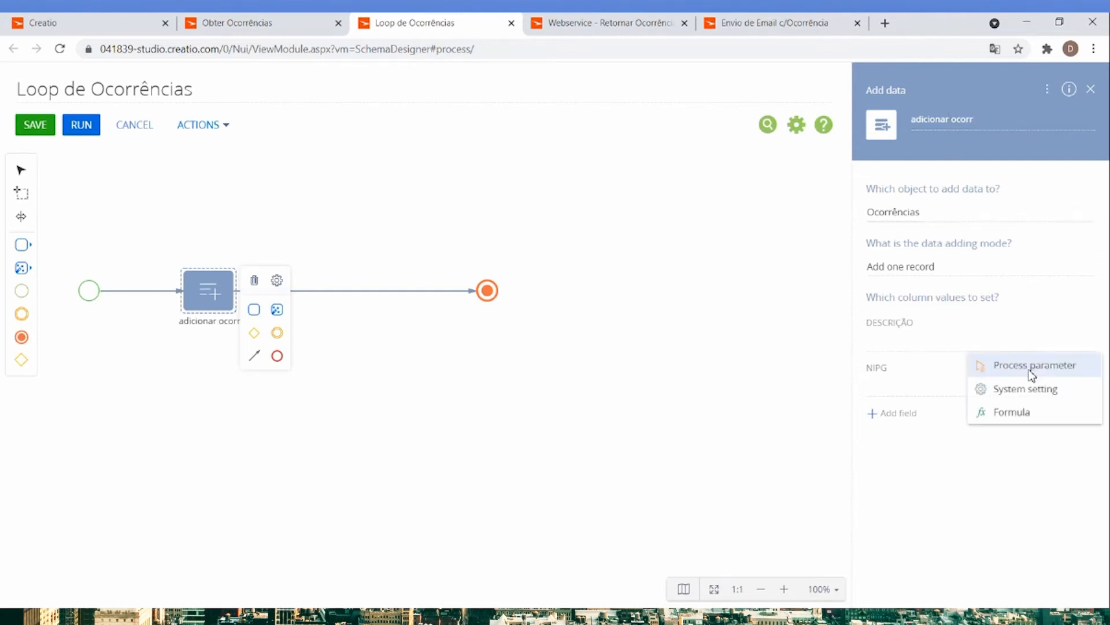
click(1032, 368)
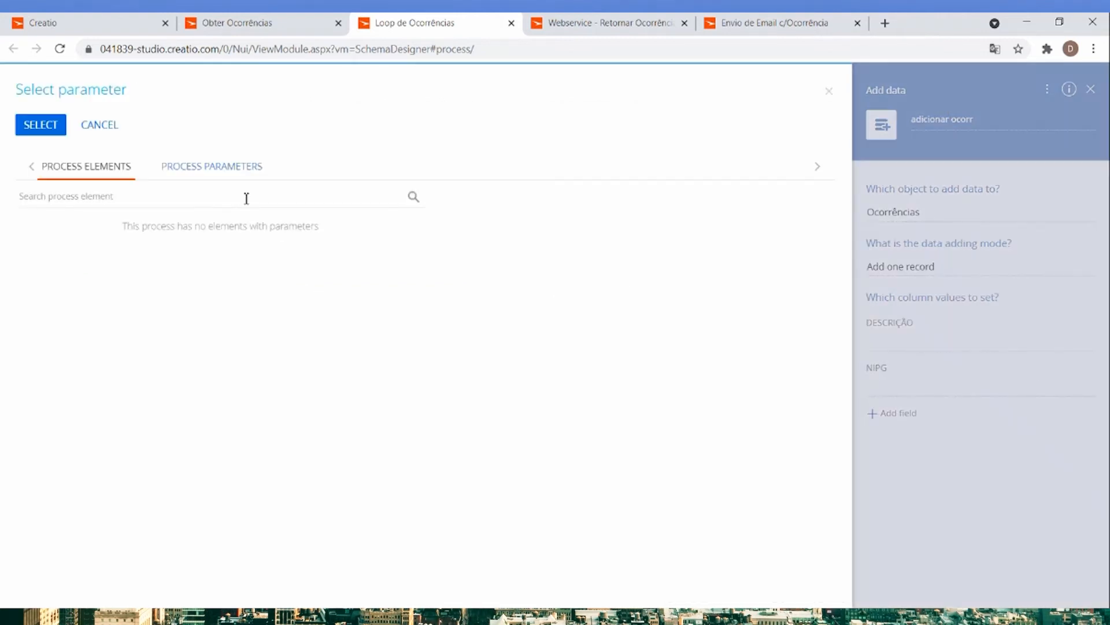
click(209, 171)
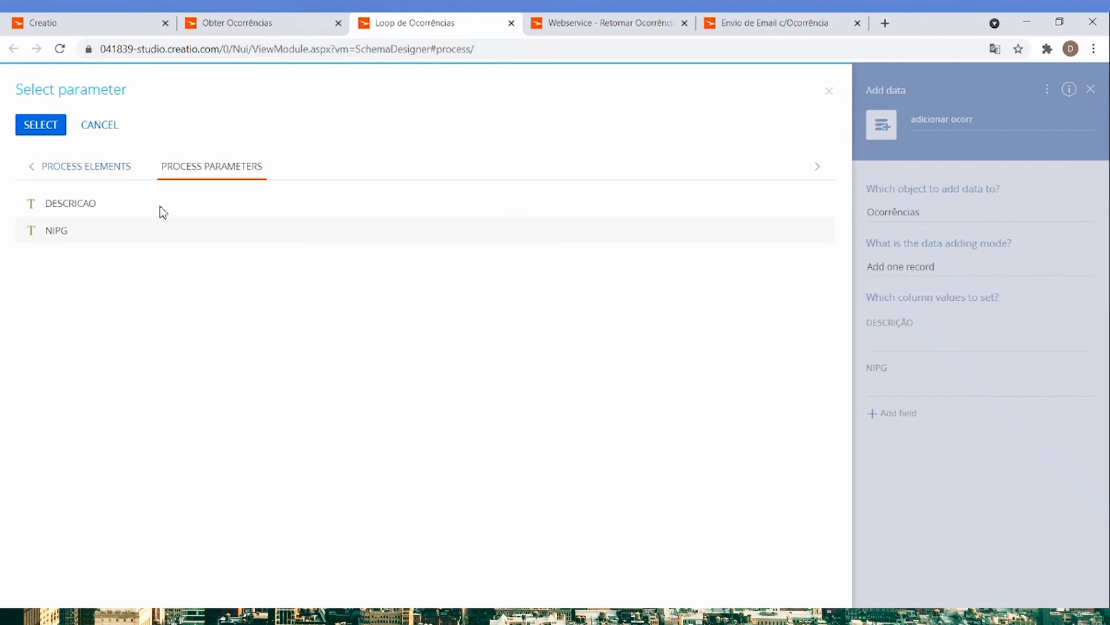
double_click(83, 210)
click(1078, 397)
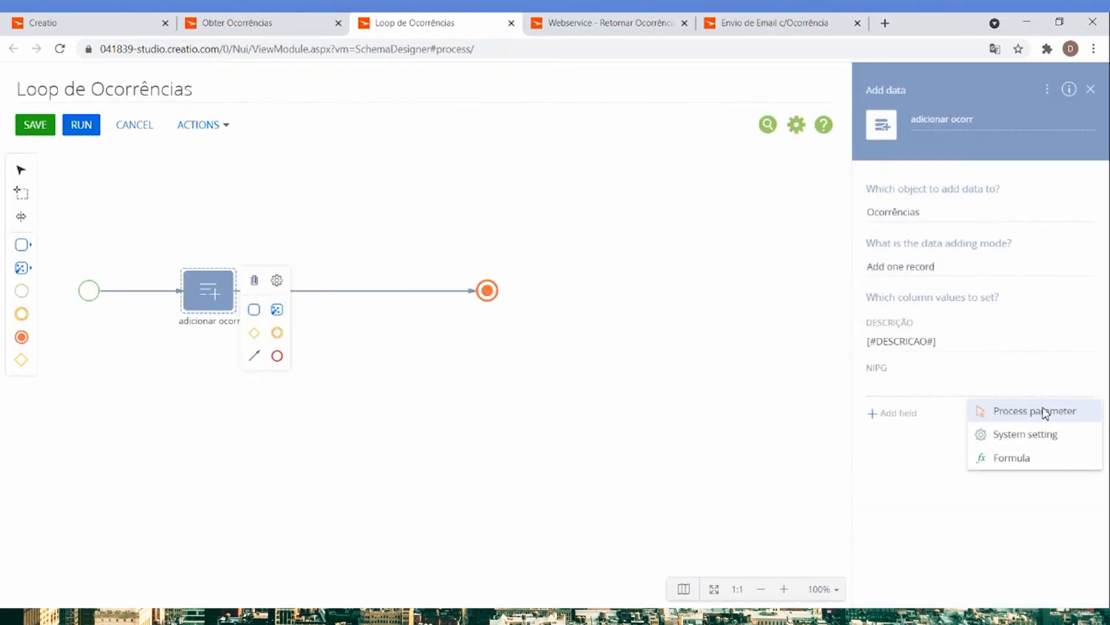
click(1044, 411)
double_click(90, 233)
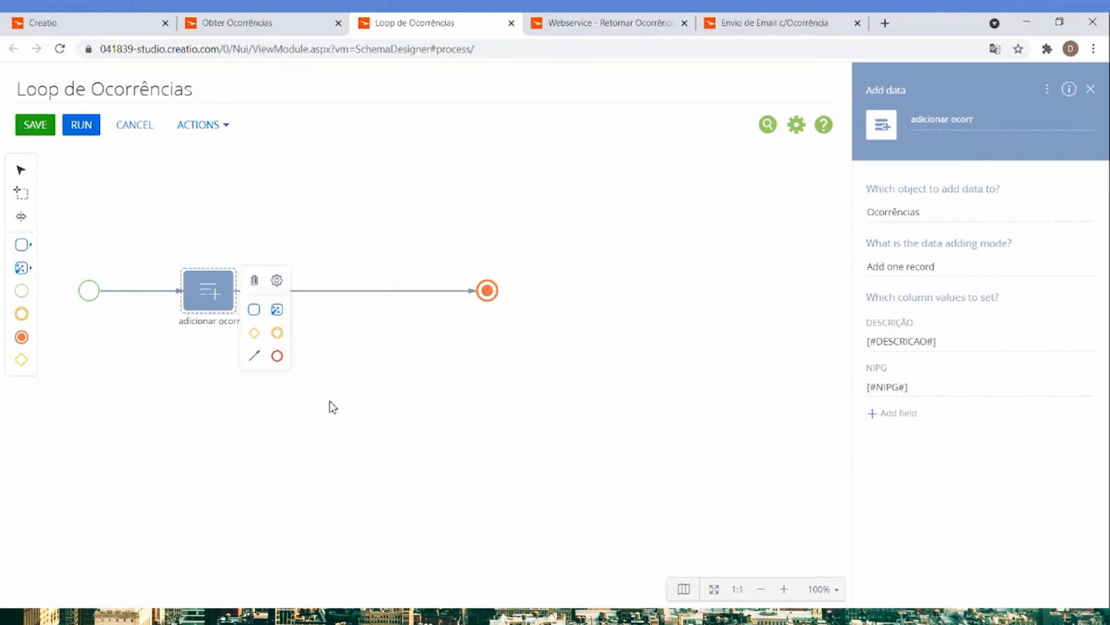
click(34, 133)
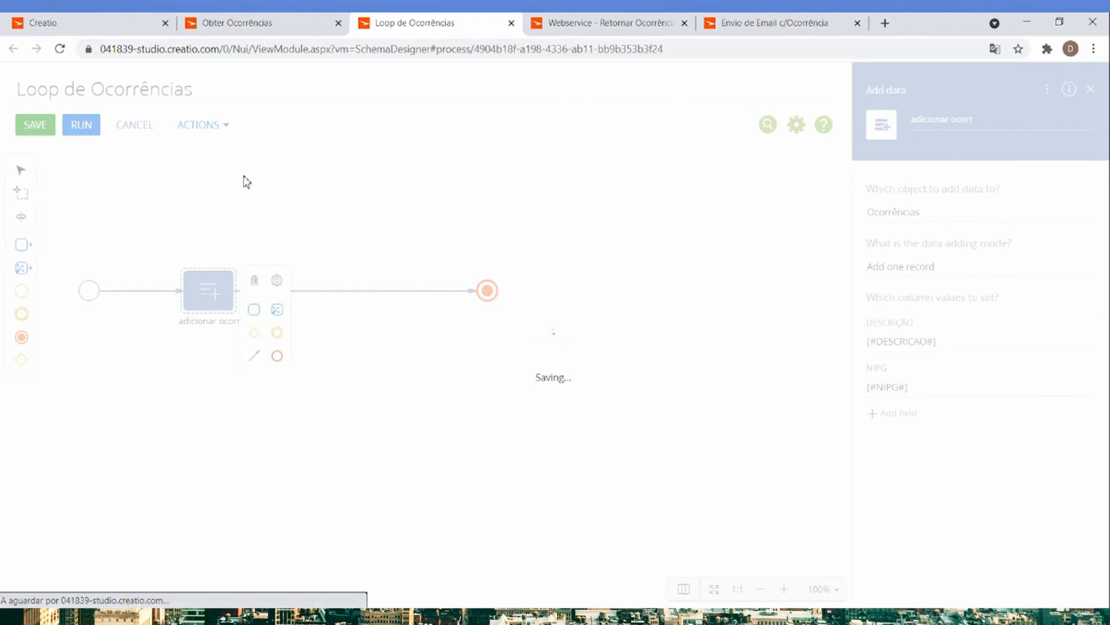
Set the sub-process element in Obter Ocorrências to run the Loop de Ocorrências process.
click(247, 23)
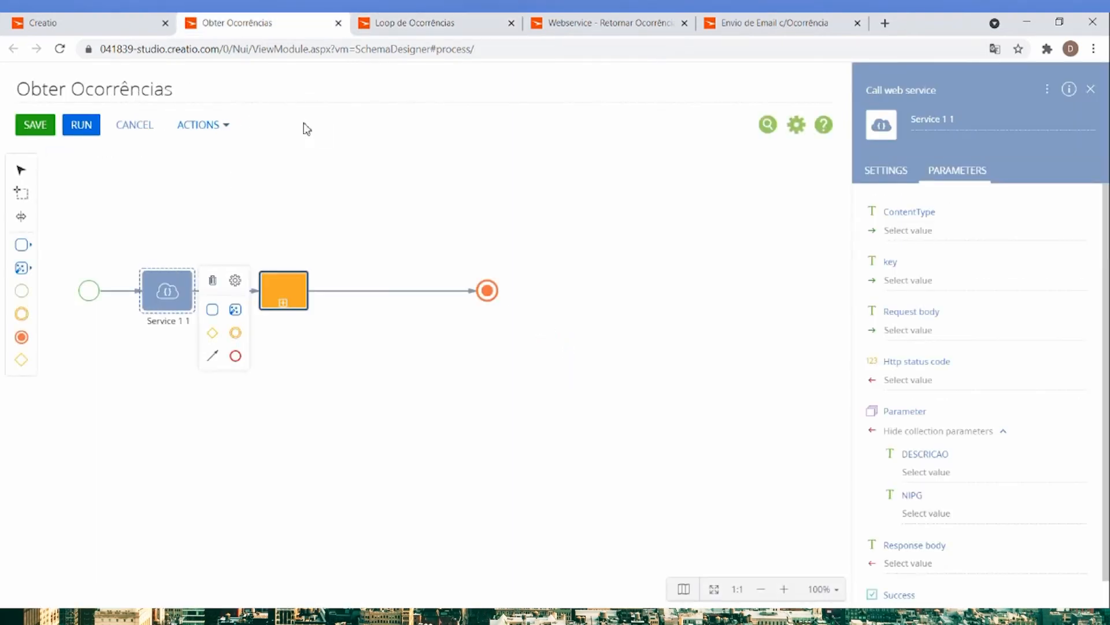
click(291, 282)
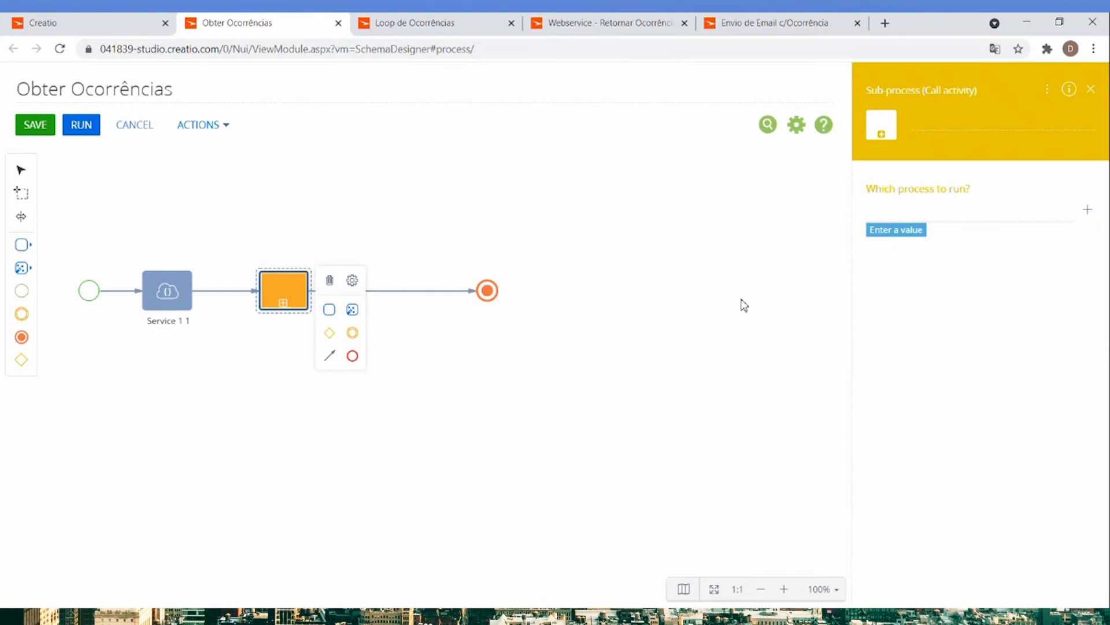
click(959, 217)
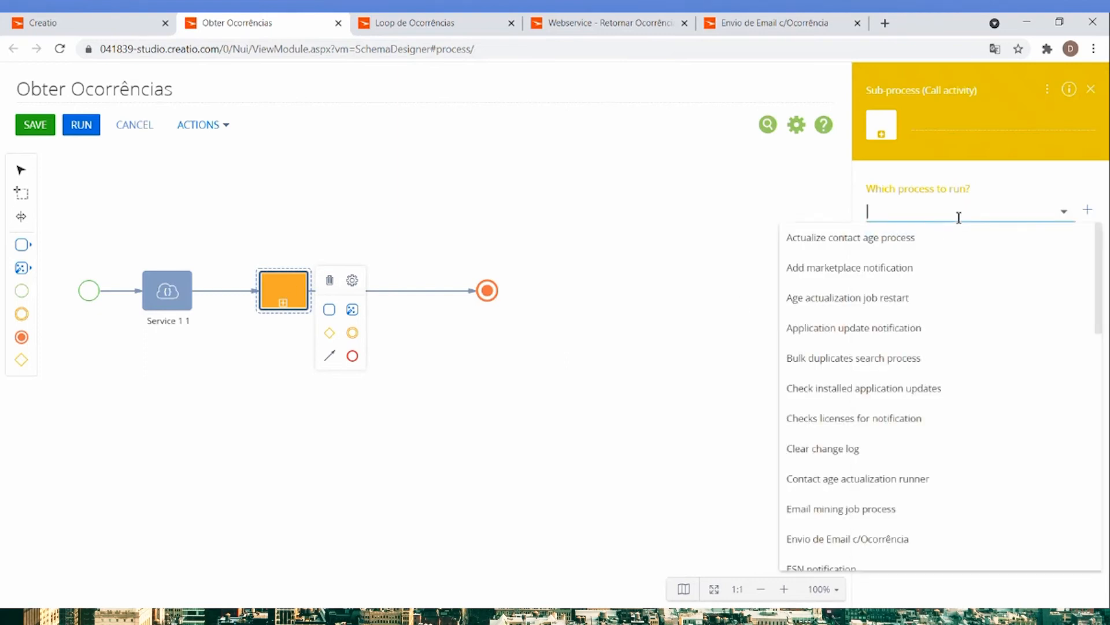
text(loop)
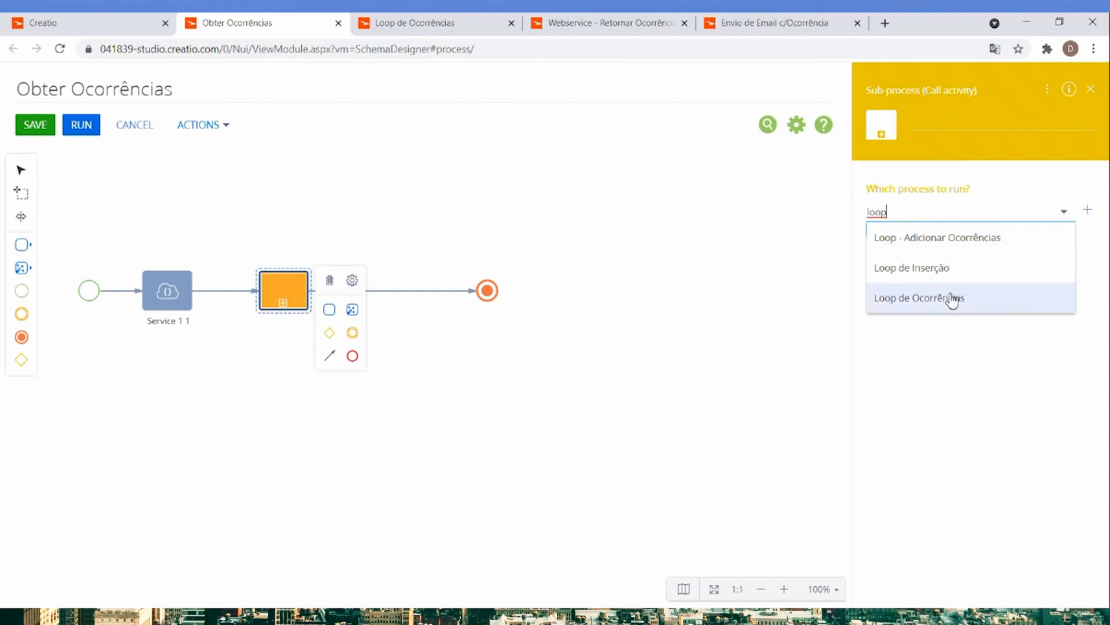
click(953, 300)
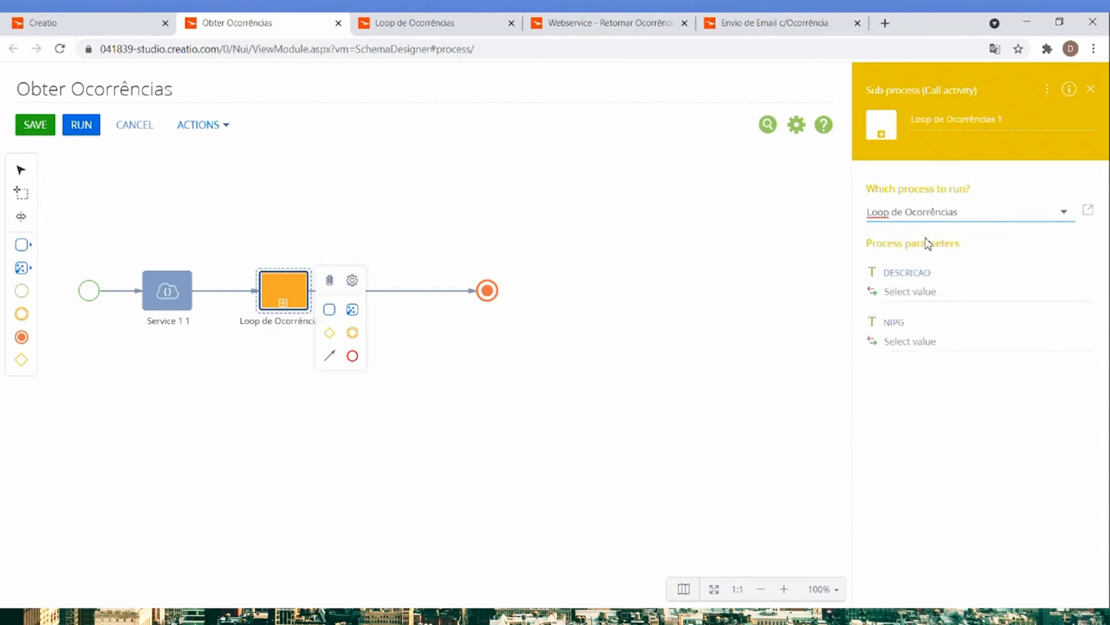
Map the sub-process's DESCRICAO and NIPG parameters to the matching Service 1 1 response collection parameters.
click(1083, 291)
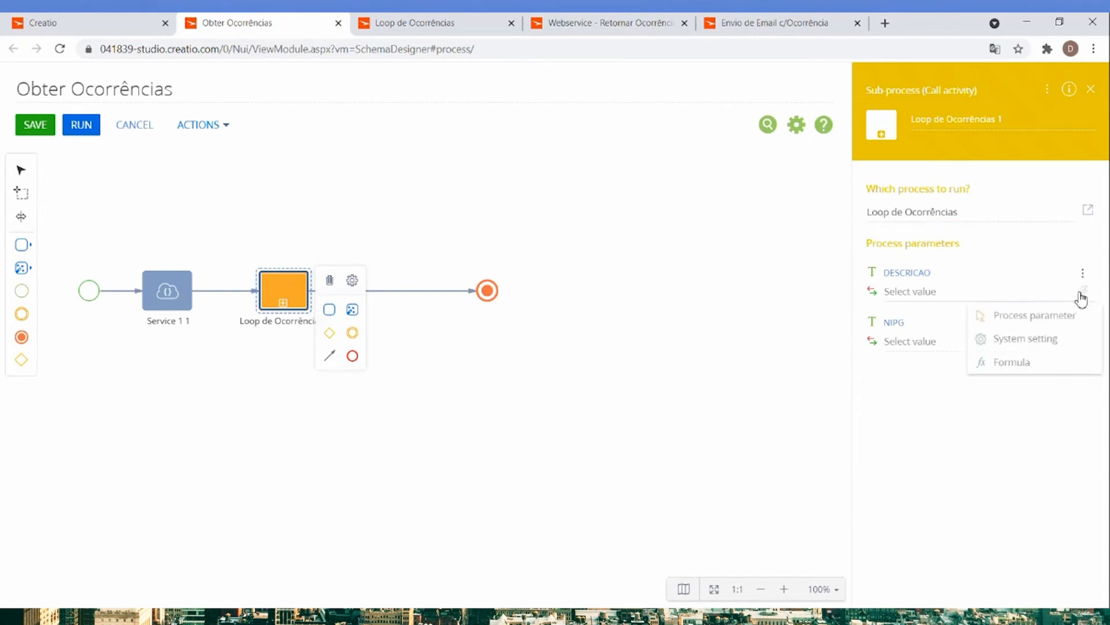
click(1002, 320)
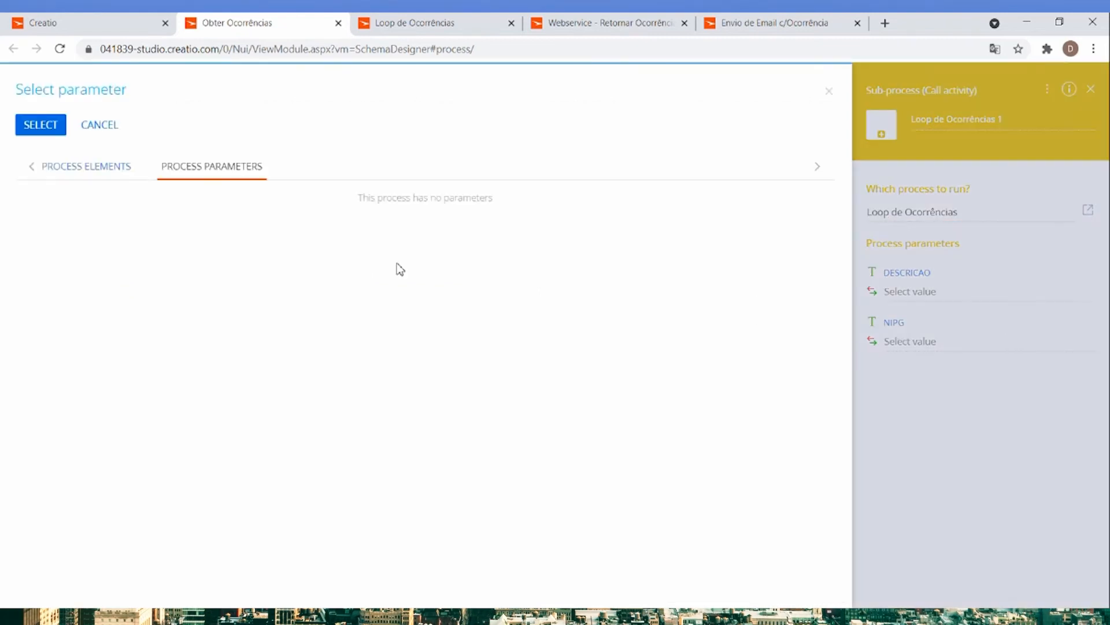
click(127, 171)
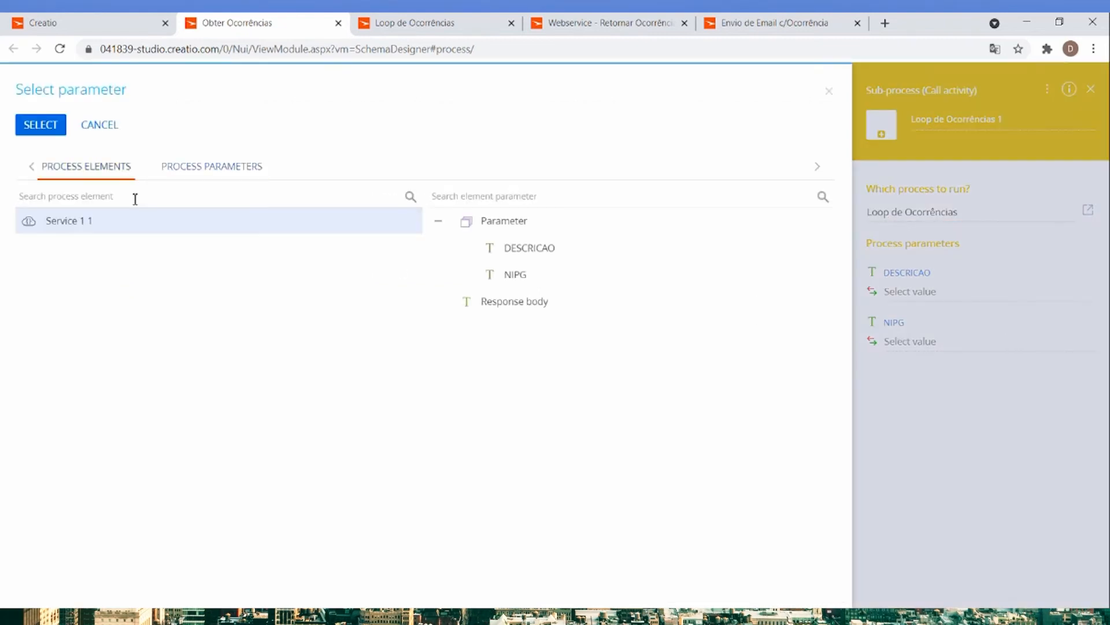
double_click(530, 250)
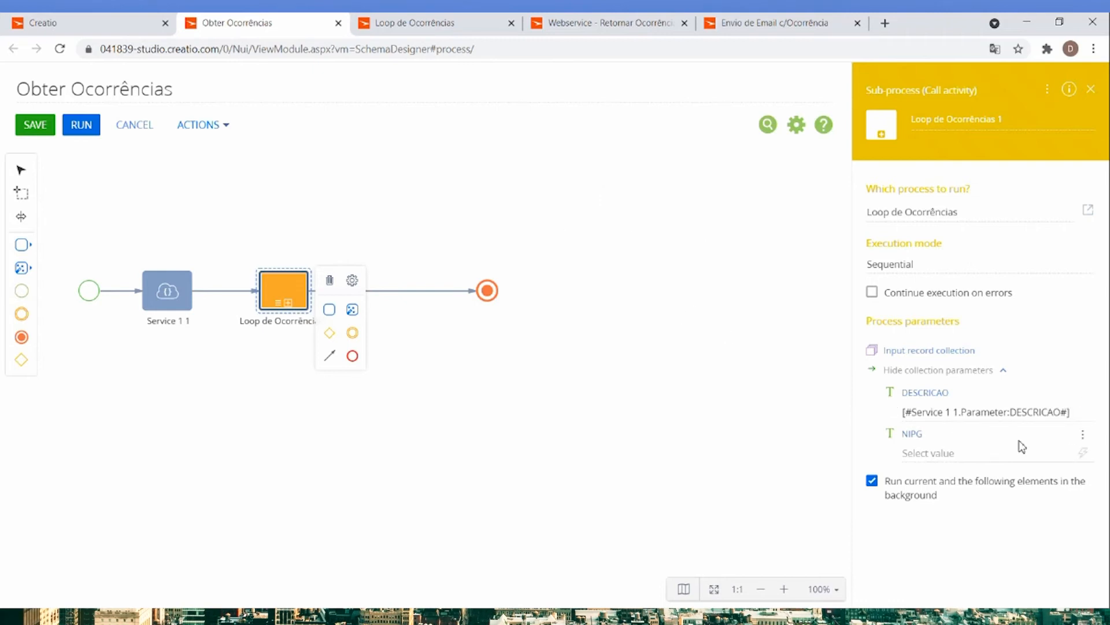
click(1082, 461)
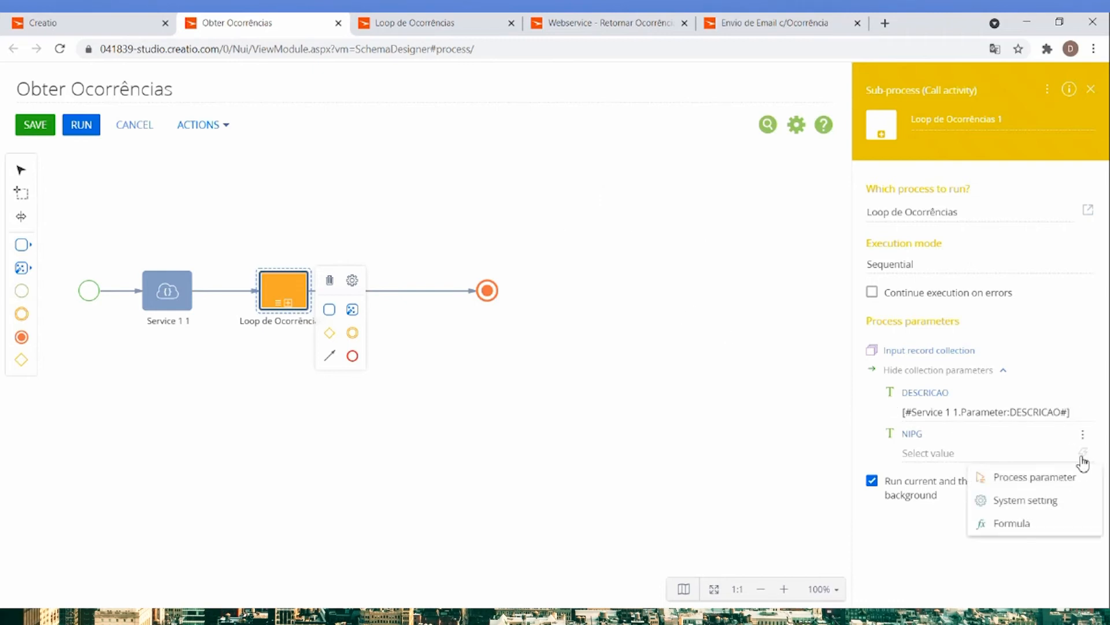
click(1009, 478)
double_click(516, 275)
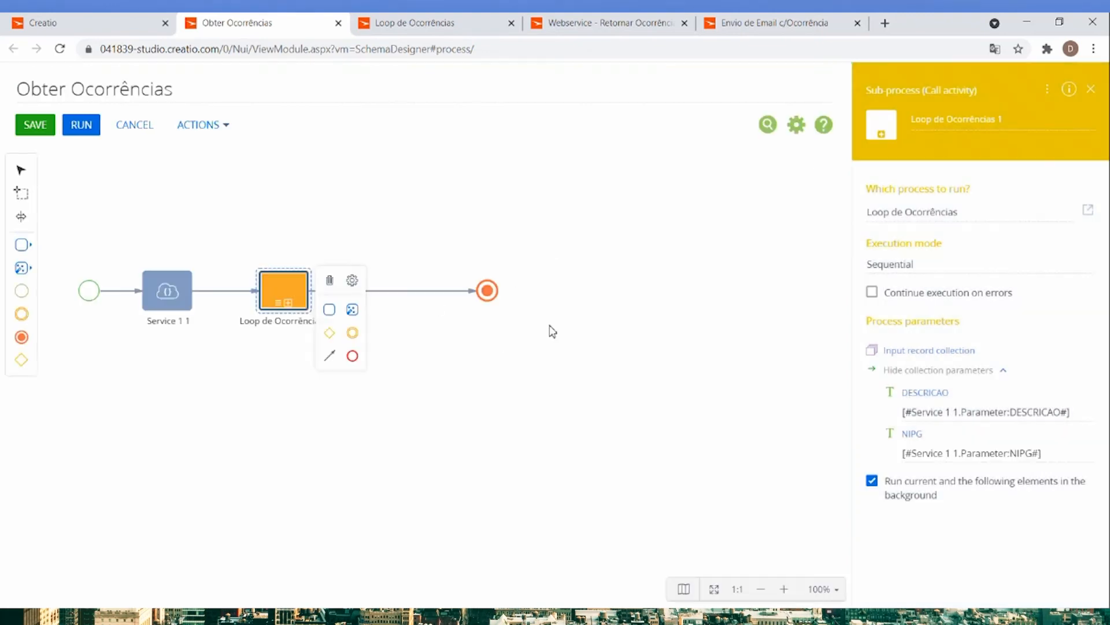
Move the end event closer to the Loop de Ocorrências sub-process and save the Obter Ocorrências process.
drag(496, 297, 387, 307)
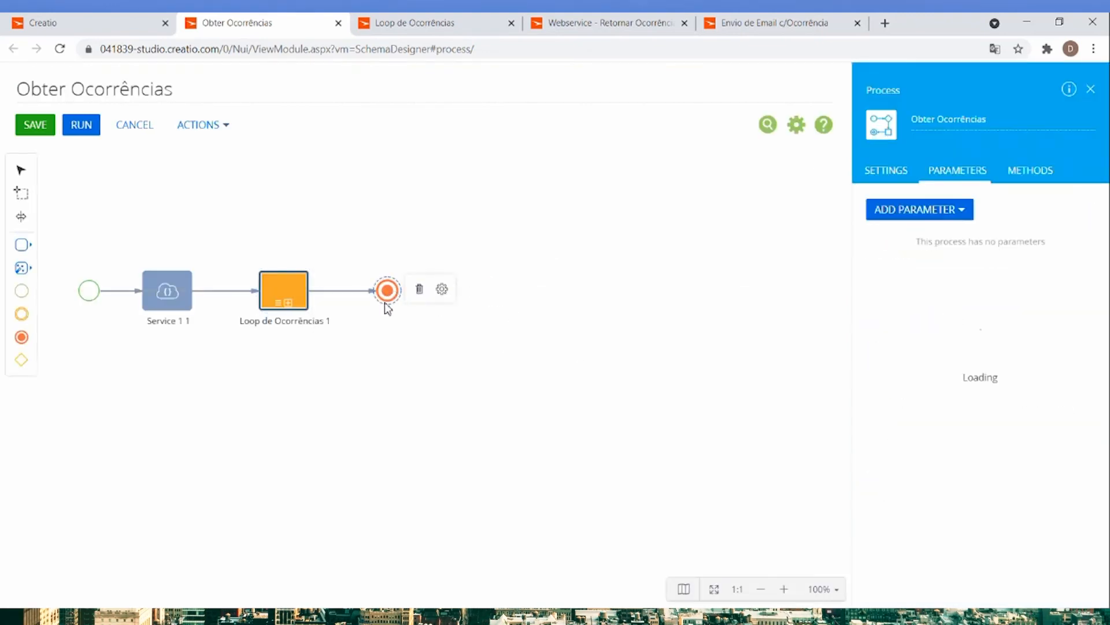
click(552, 400)
click(45, 131)
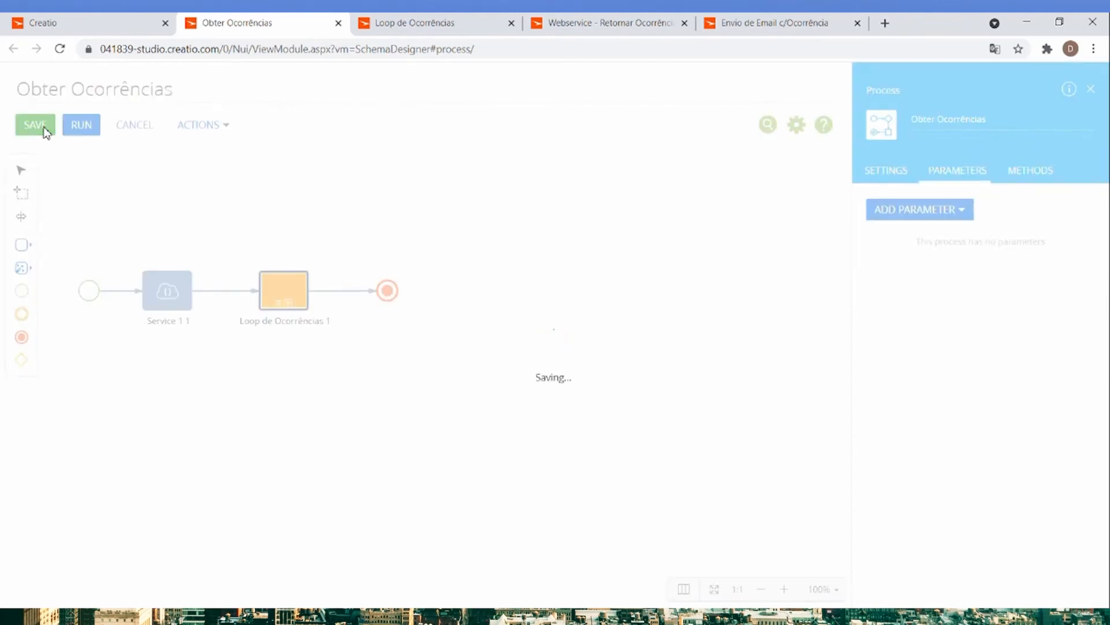
Open the Ocorrências section in the Atendimento workplace to check its records.
click(96, 27)
click(79, 132)
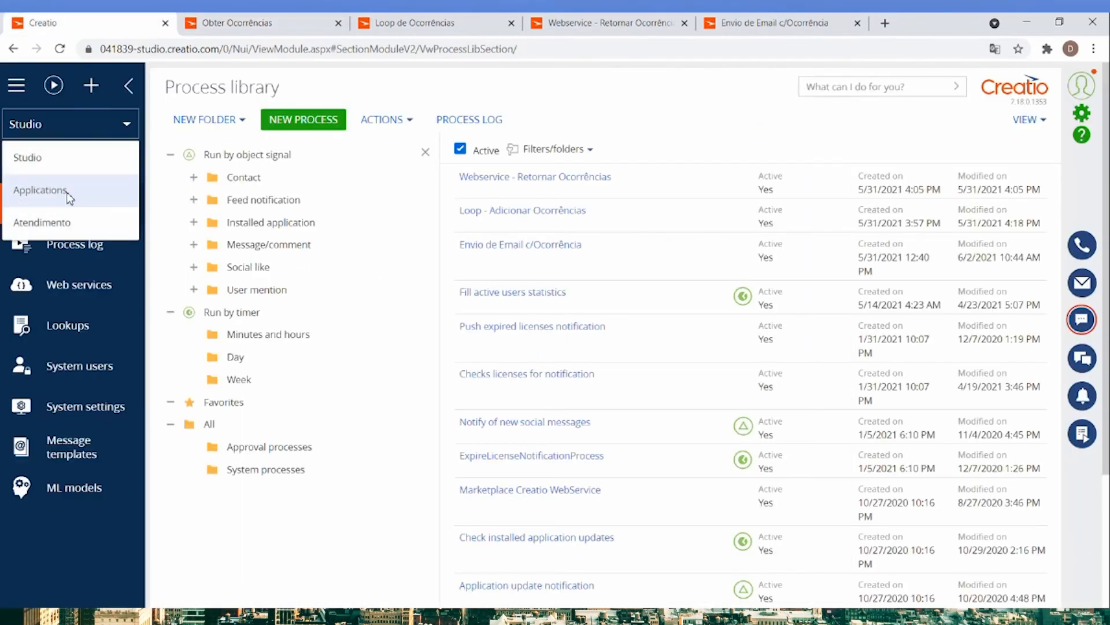
click(52, 221)
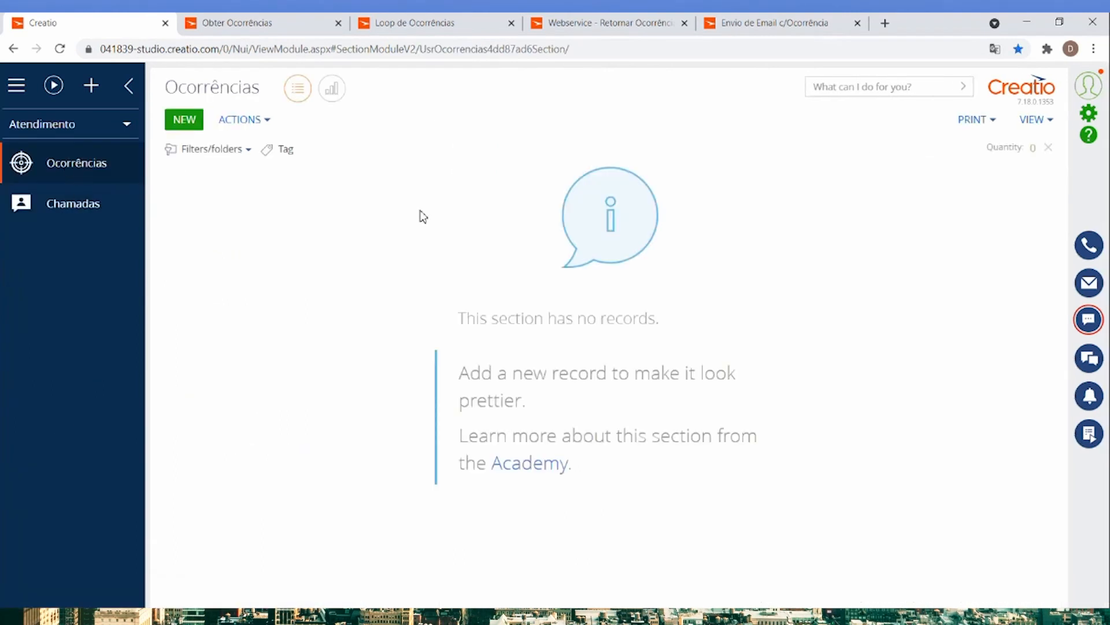
Add Obter Ocorrências as a process run from the Ocorrências section regardless of record, and save the section settings.
click(1029, 121)
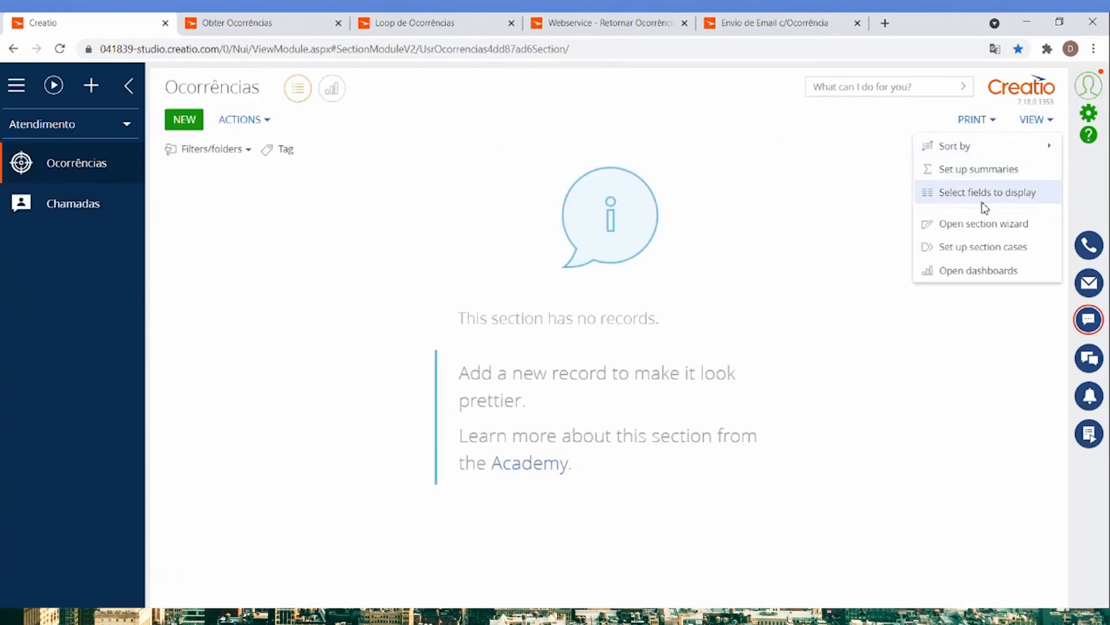
click(965, 230)
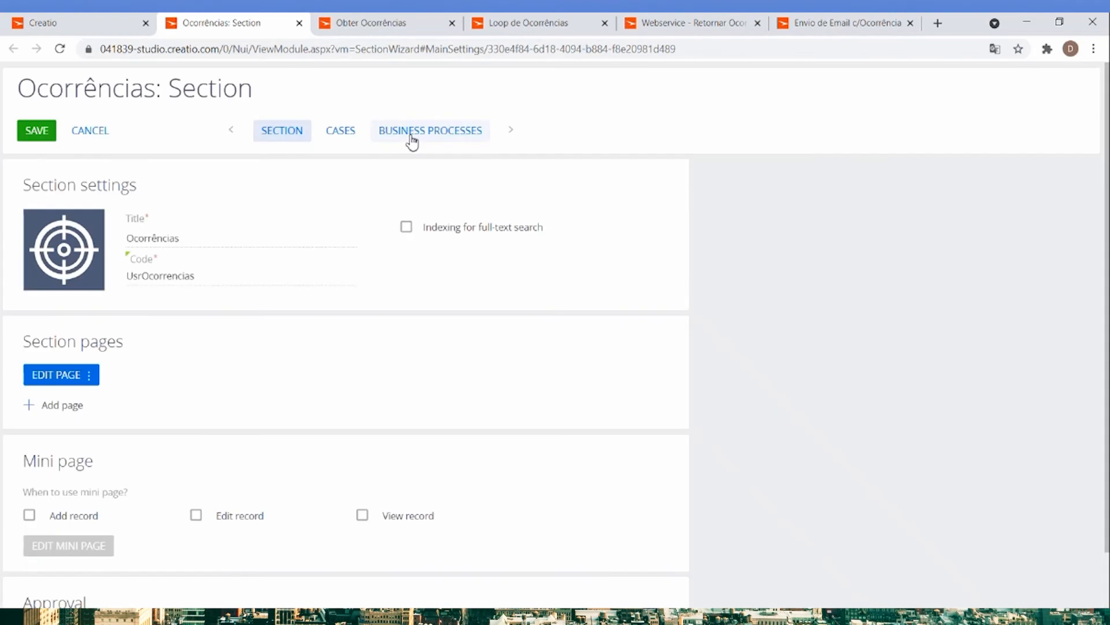
click(412, 134)
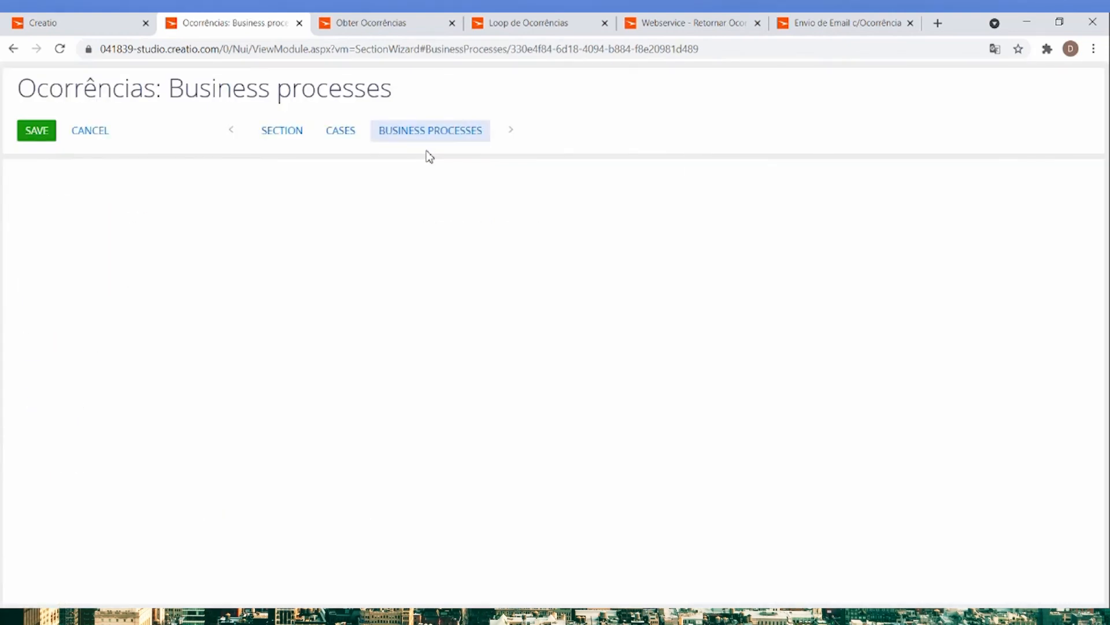
click(219, 184)
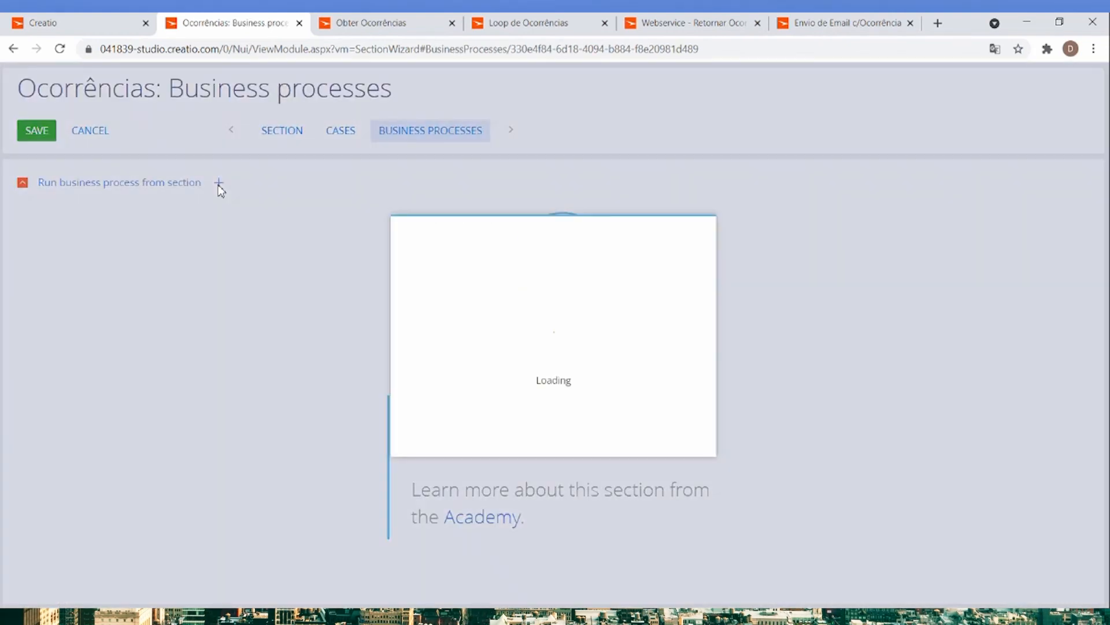
click(460, 289)
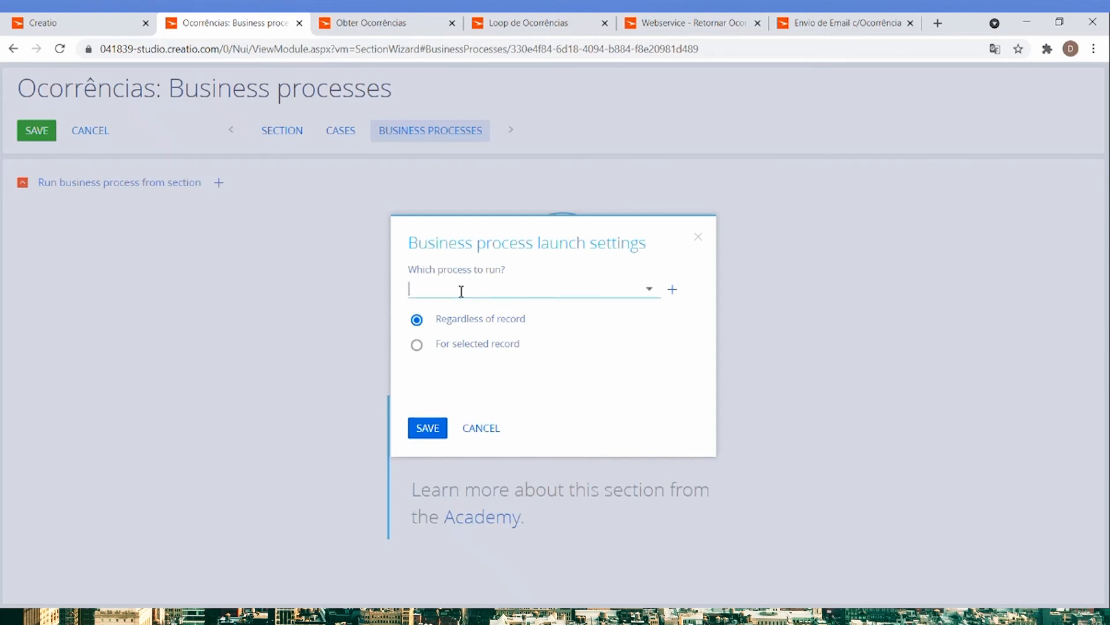
text(obter)
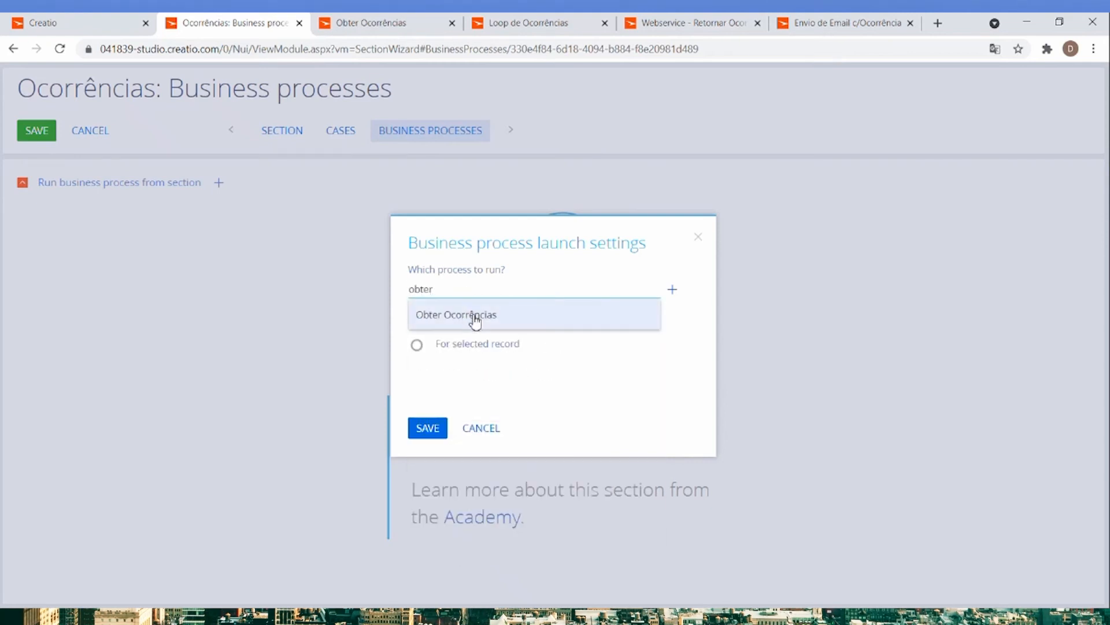
click(473, 317)
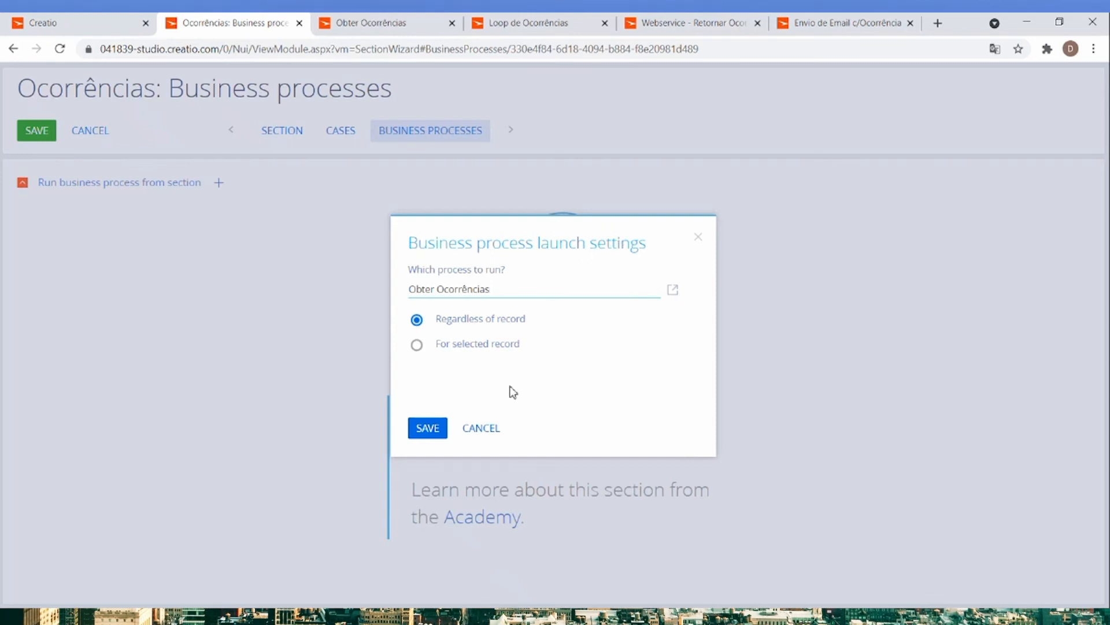
click(428, 429)
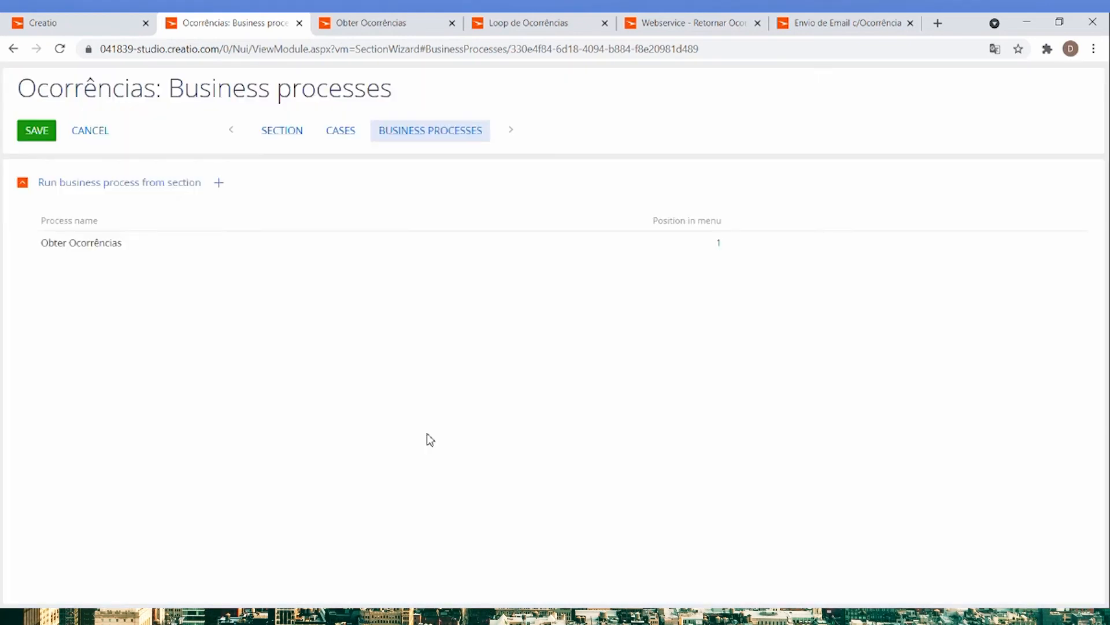
click(48, 131)
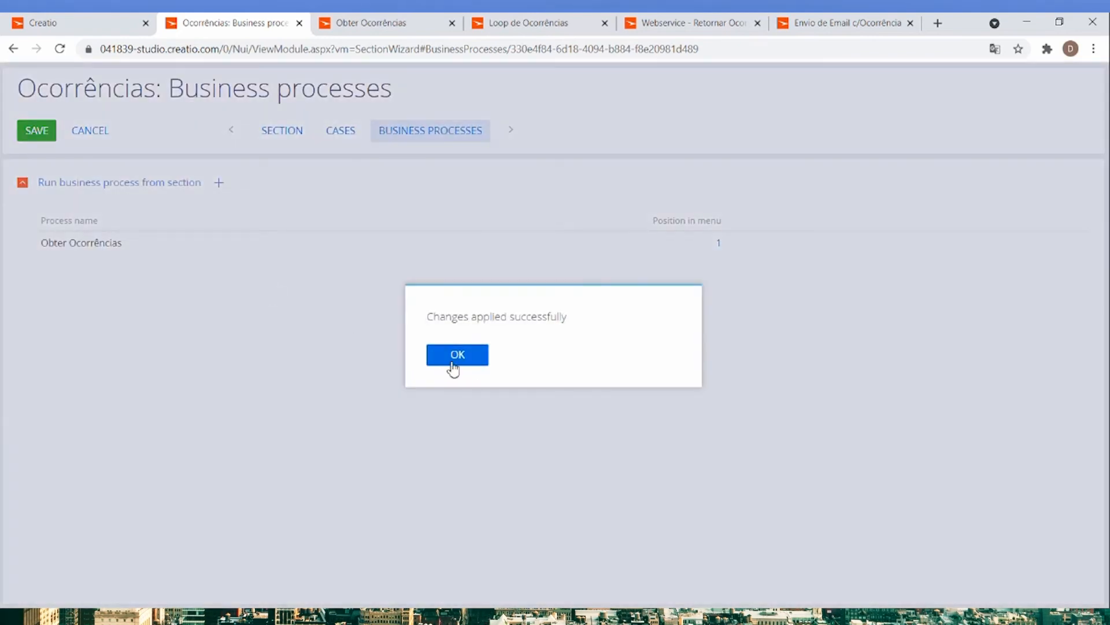
click(450, 360)
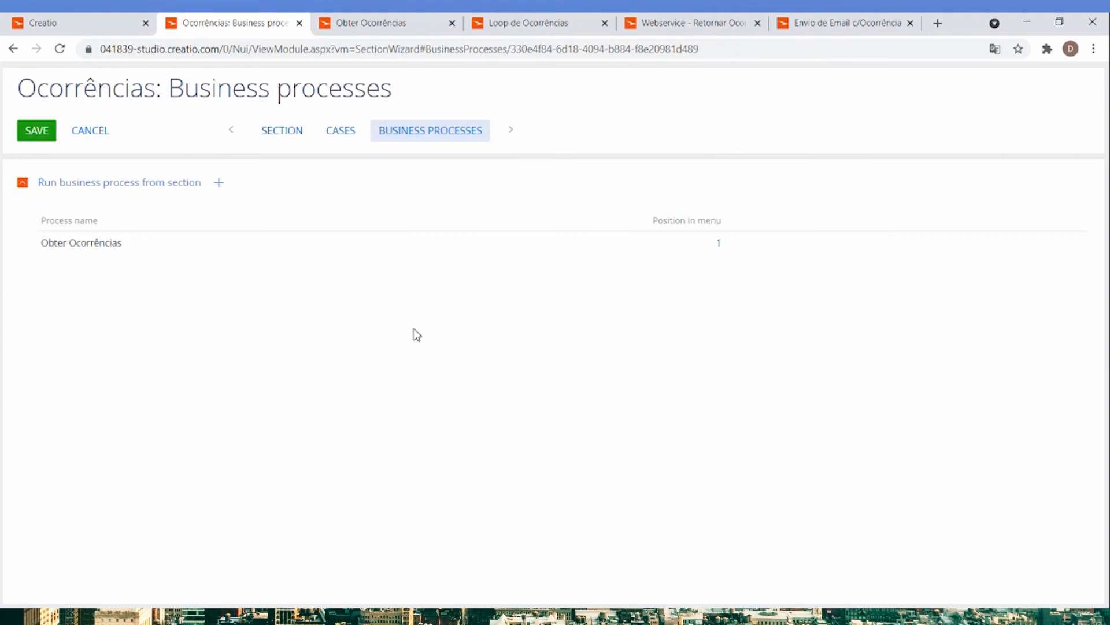
Reload the Ocorrências section, run the Obter Ocorrências process from it, and refresh the record list.
click(63, 24)
click(60, 49)
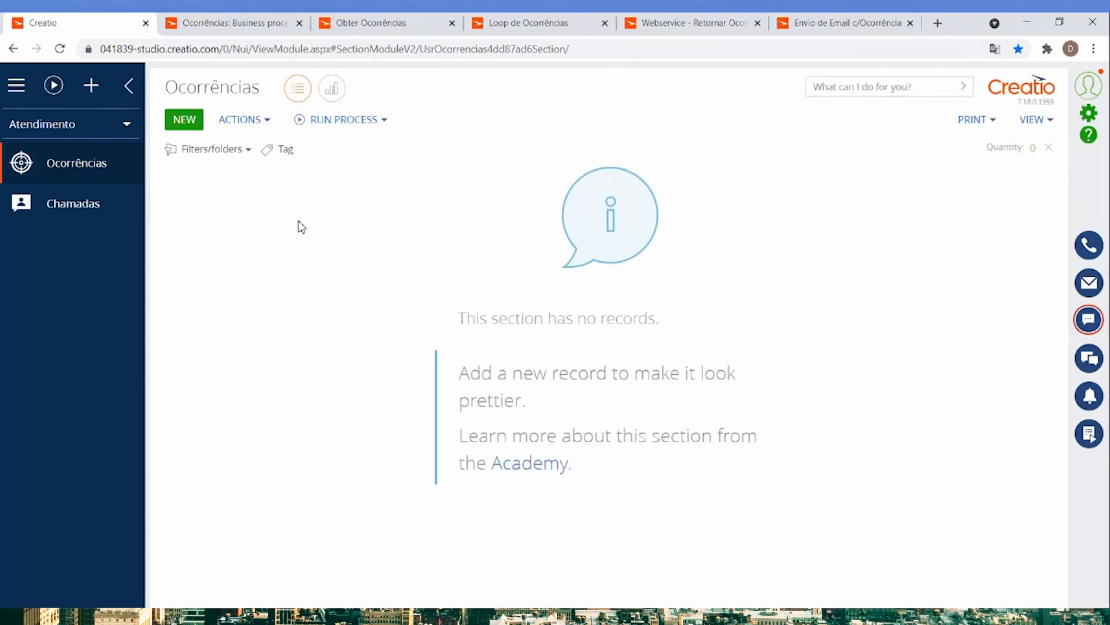
click(383, 120)
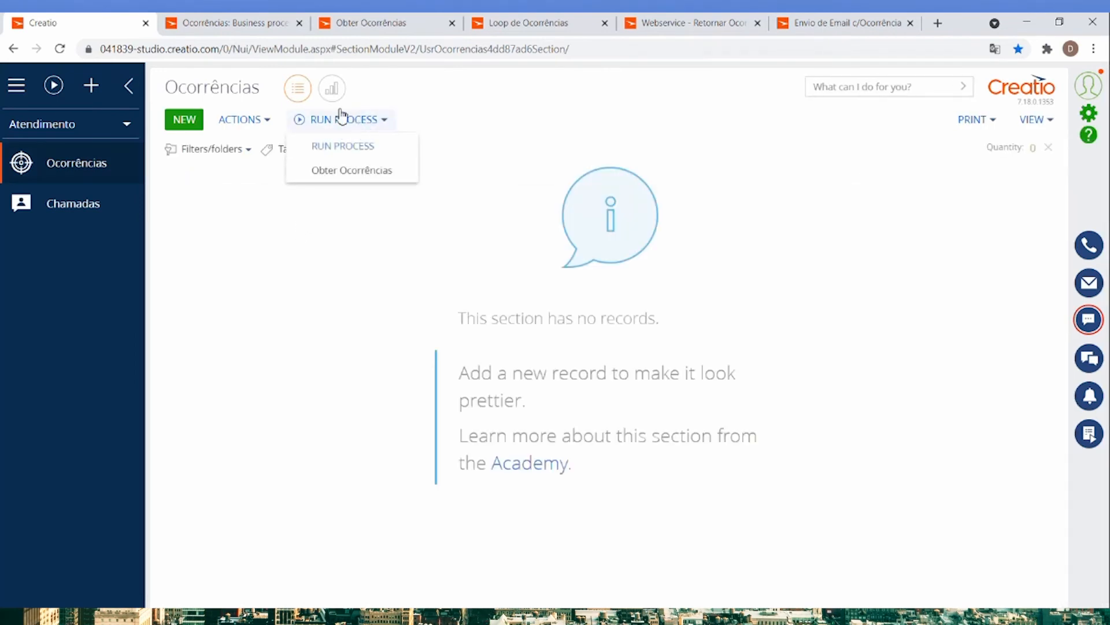
click(359, 171)
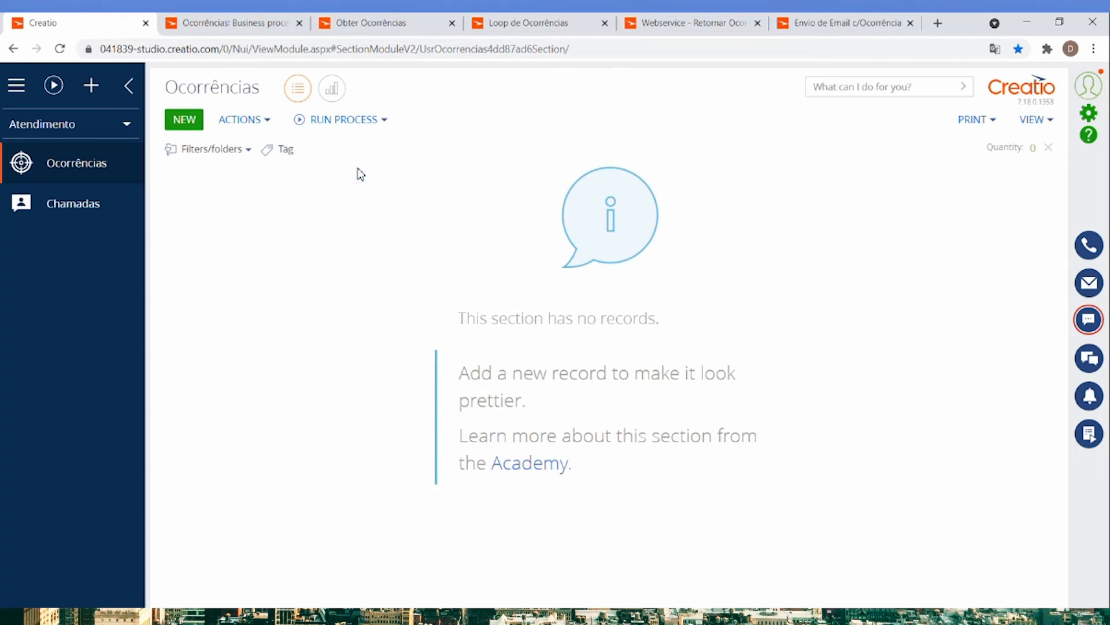
click(61, 50)
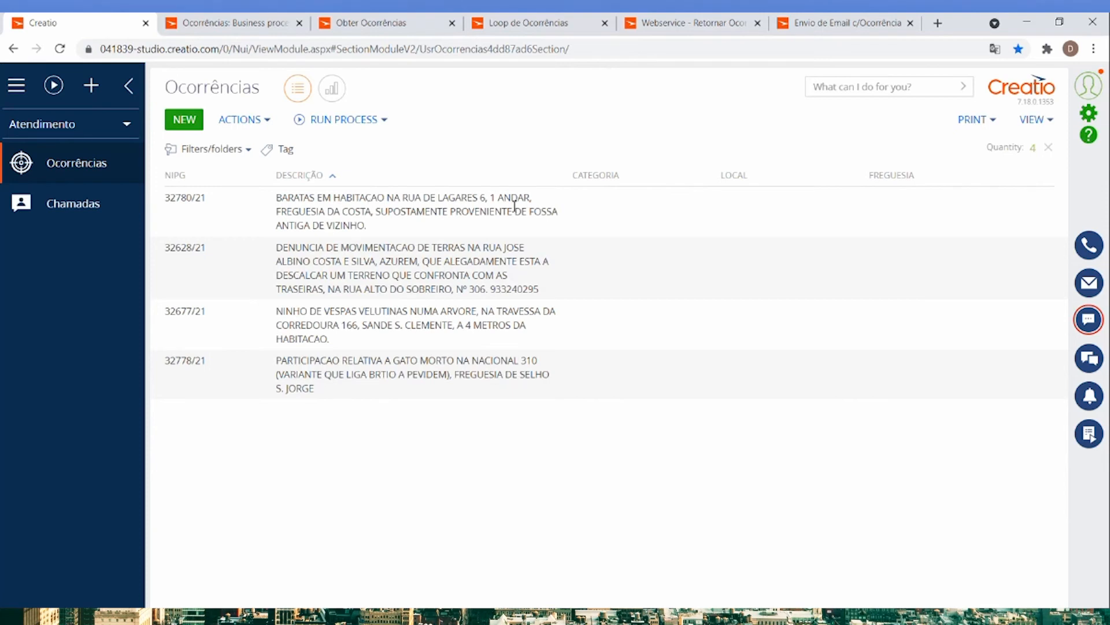
Create a new business process from the process library in the Studio workplace.
click(121, 131)
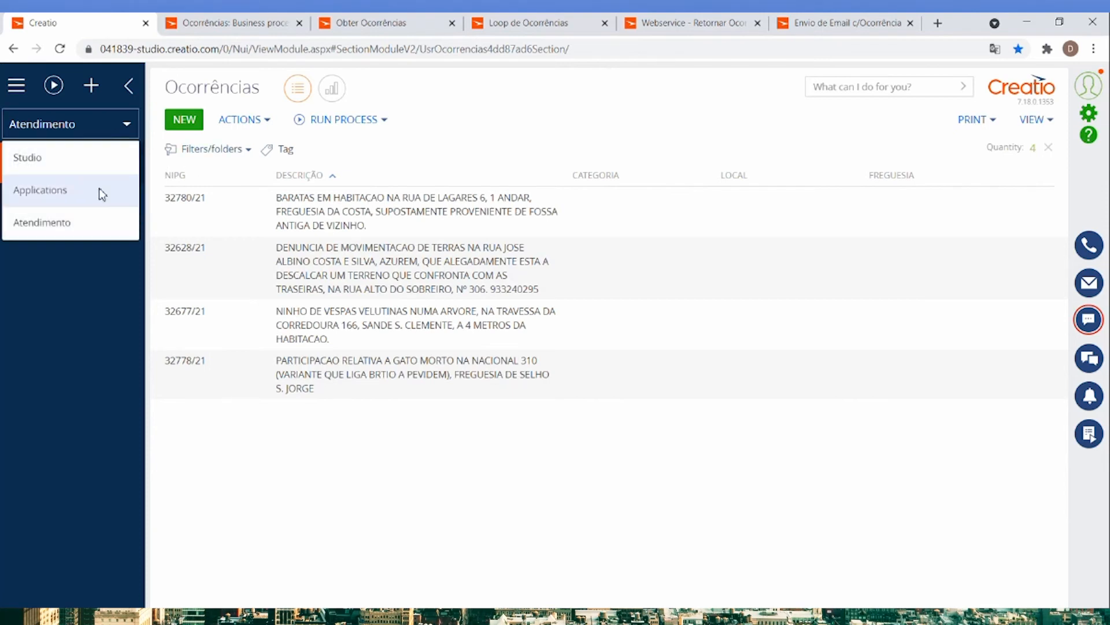
click(60, 167)
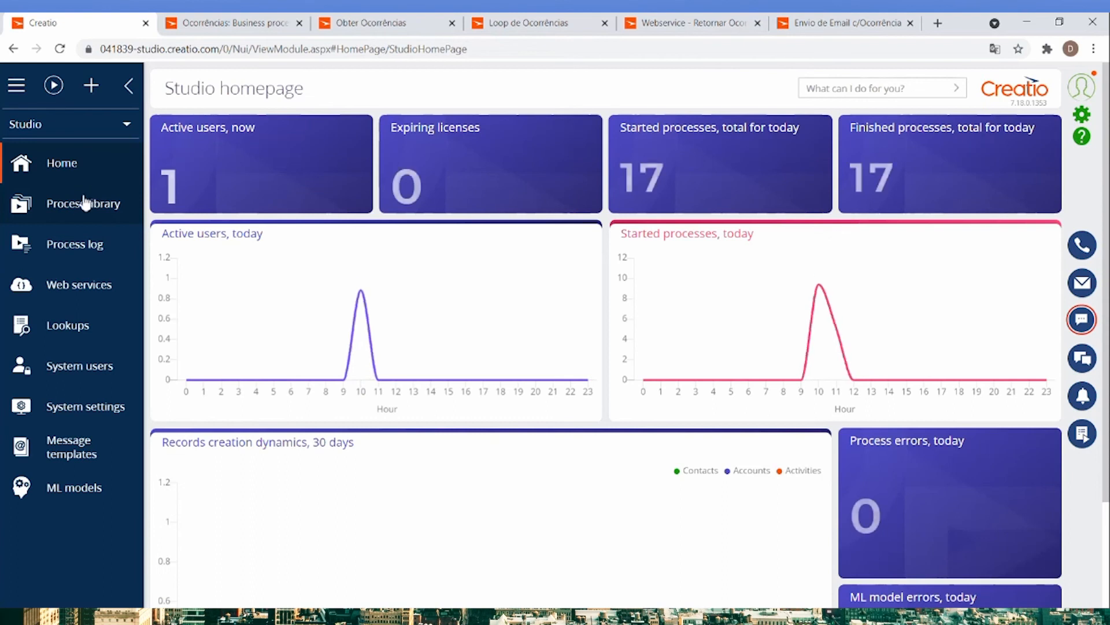
click(71, 208)
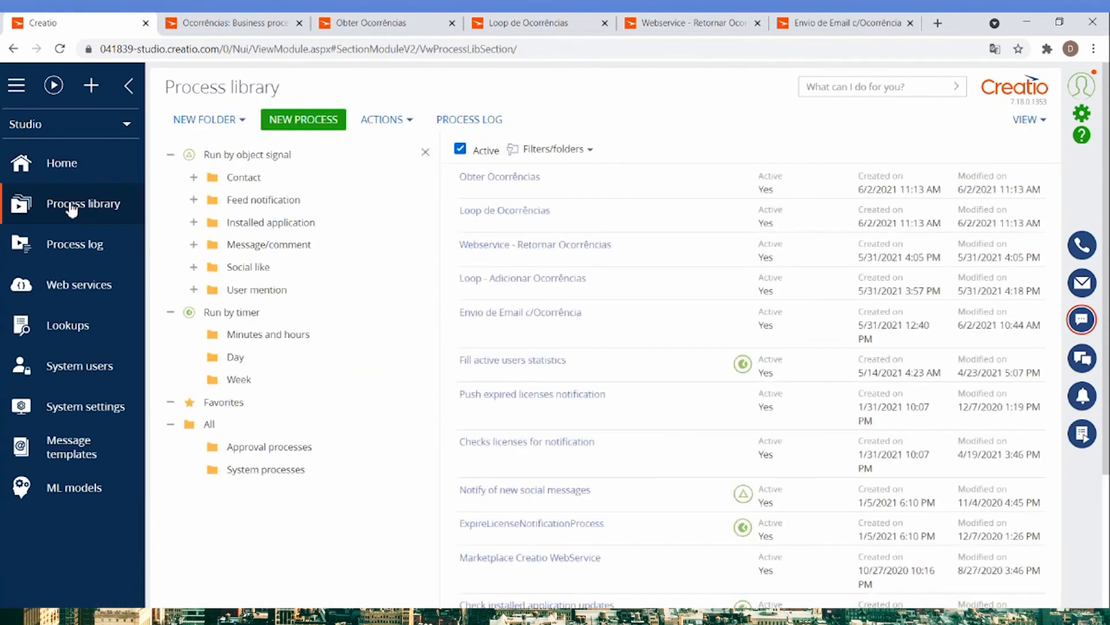
click(298, 123)
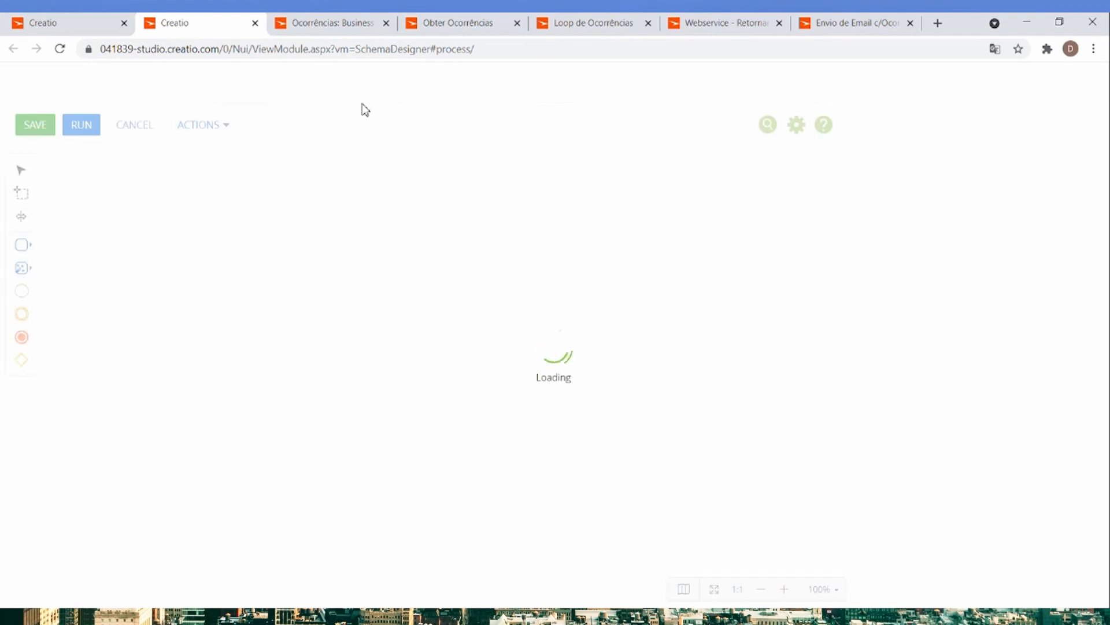
Close the finished section and process pages, and examine the ler Ocorrência read settings in Envio de Email c/Ocorrência.
click(387, 24)
click(386, 24)
click(386, 23)
click(386, 23)
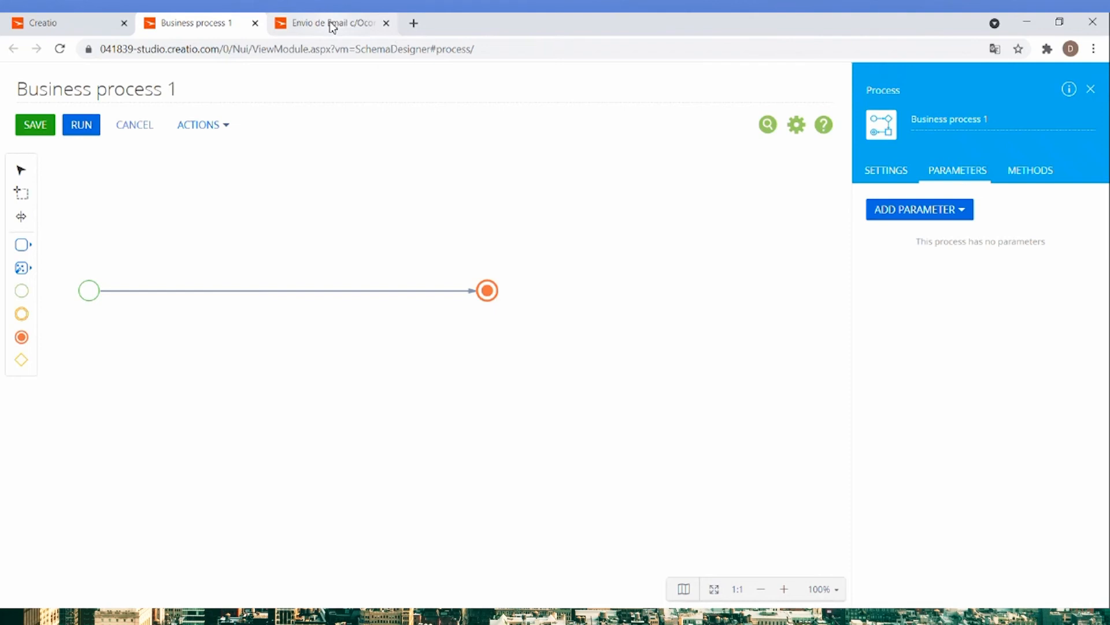
click(333, 25)
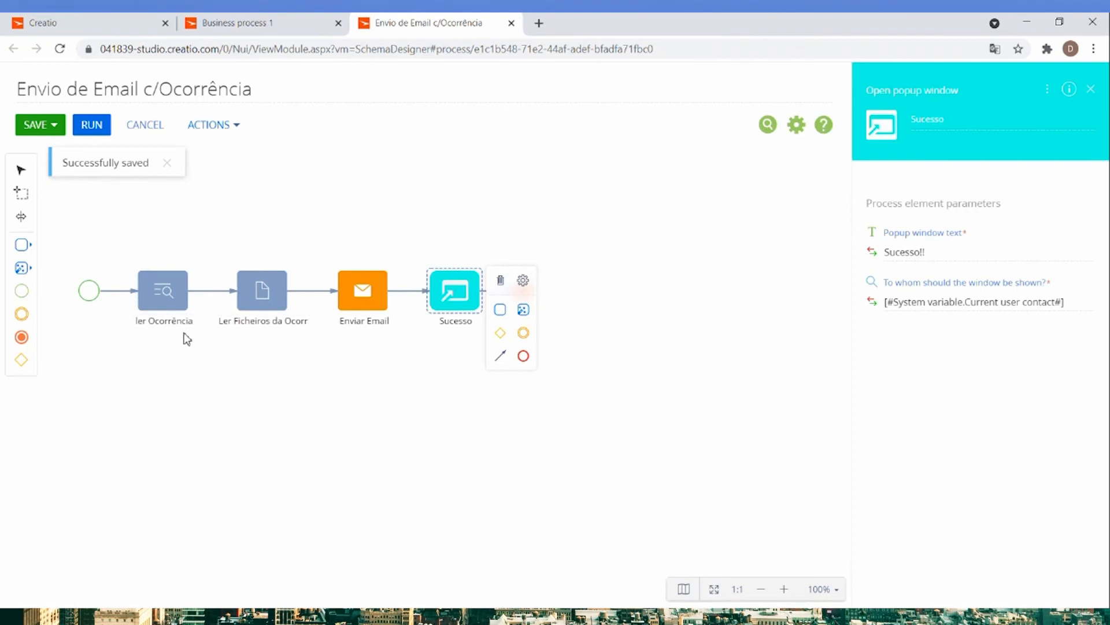
click(169, 297)
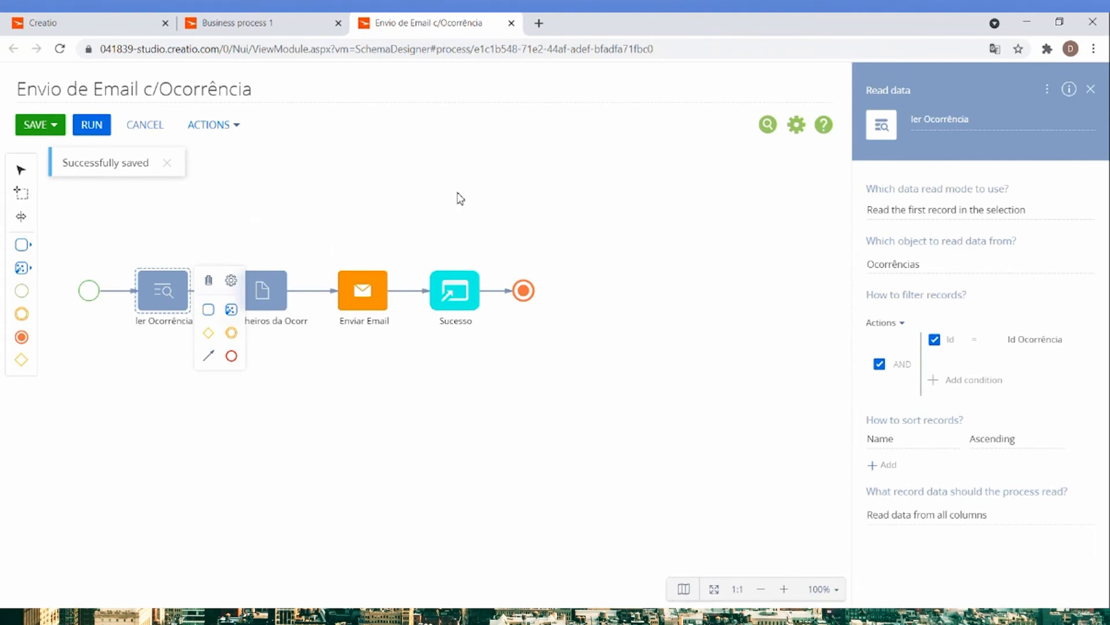
Add a Read data element named Ler ocorrência after the start event in Business process 1.
click(241, 23)
click(23, 268)
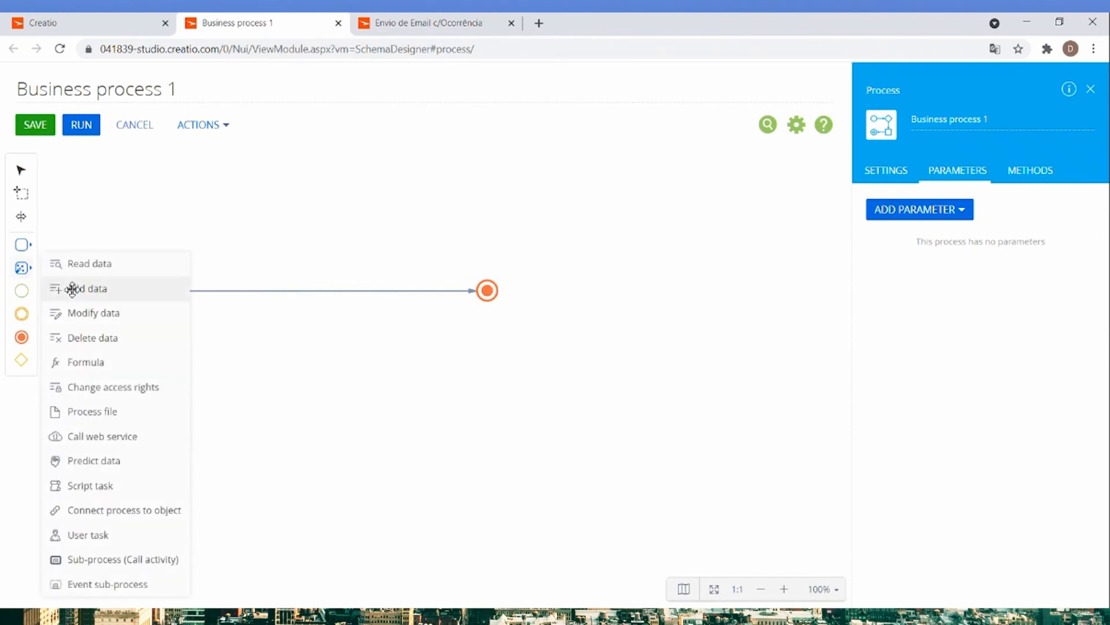
drag(75, 263, 179, 288)
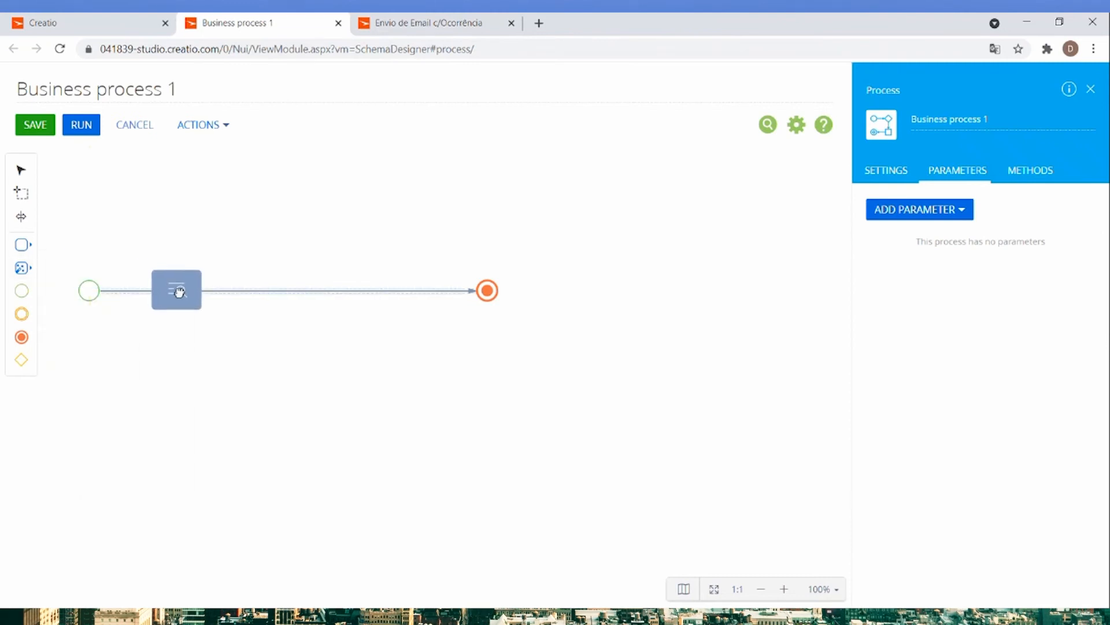
text(Ler oc)
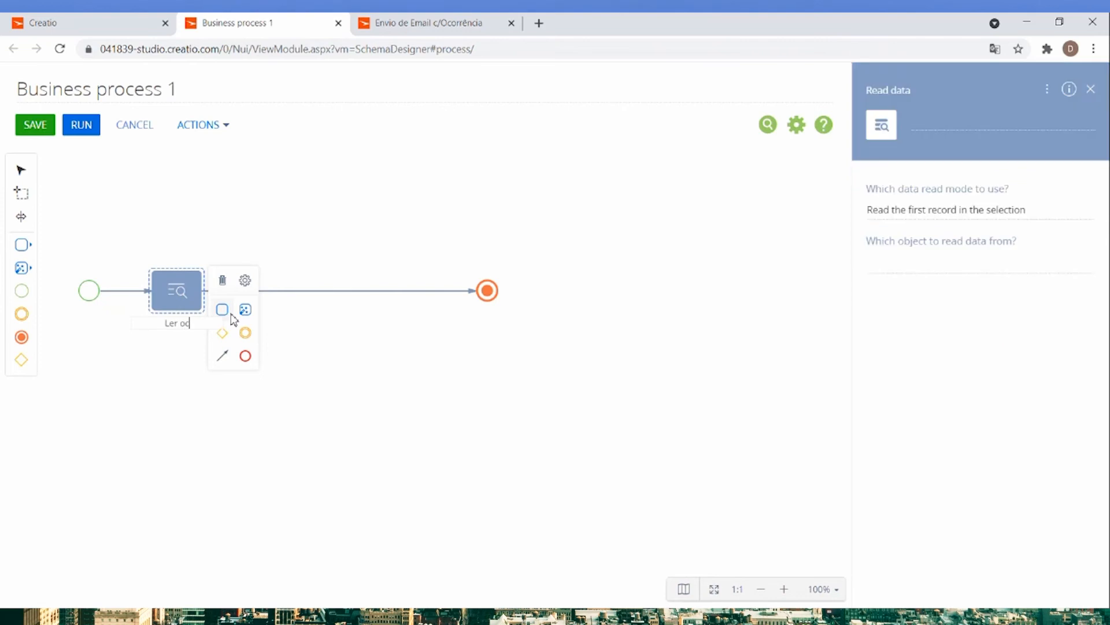
text(orrência)
key(Return)
Set the Ler ocorrência element to read data from the Ocorrências object.
click(940, 259)
text(ocorr)
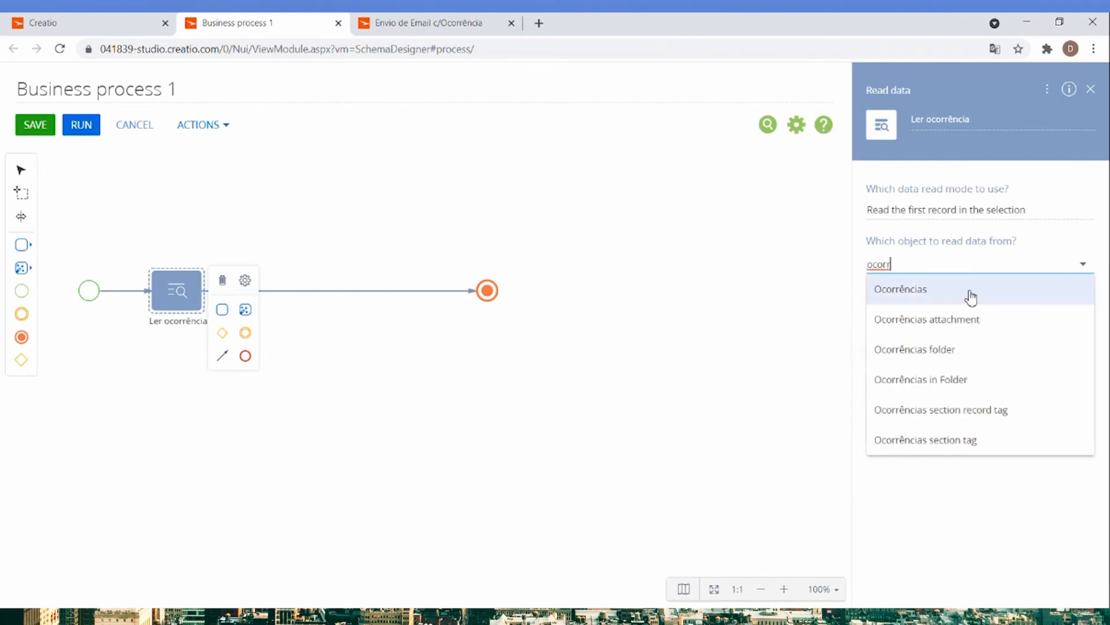
click(971, 294)
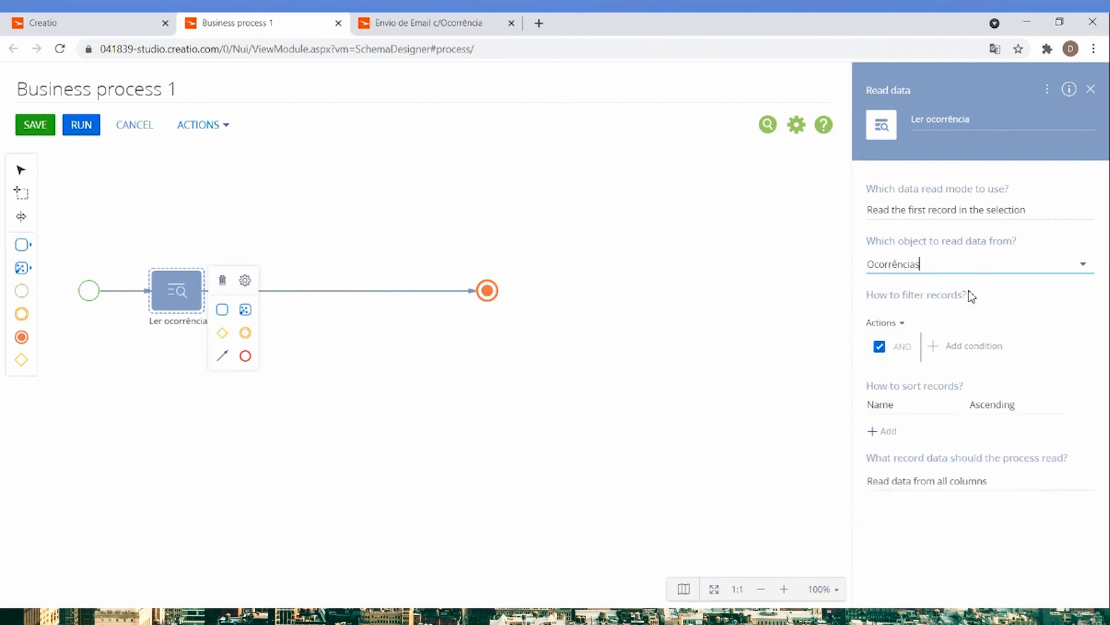
click(962, 347)
text(ide)
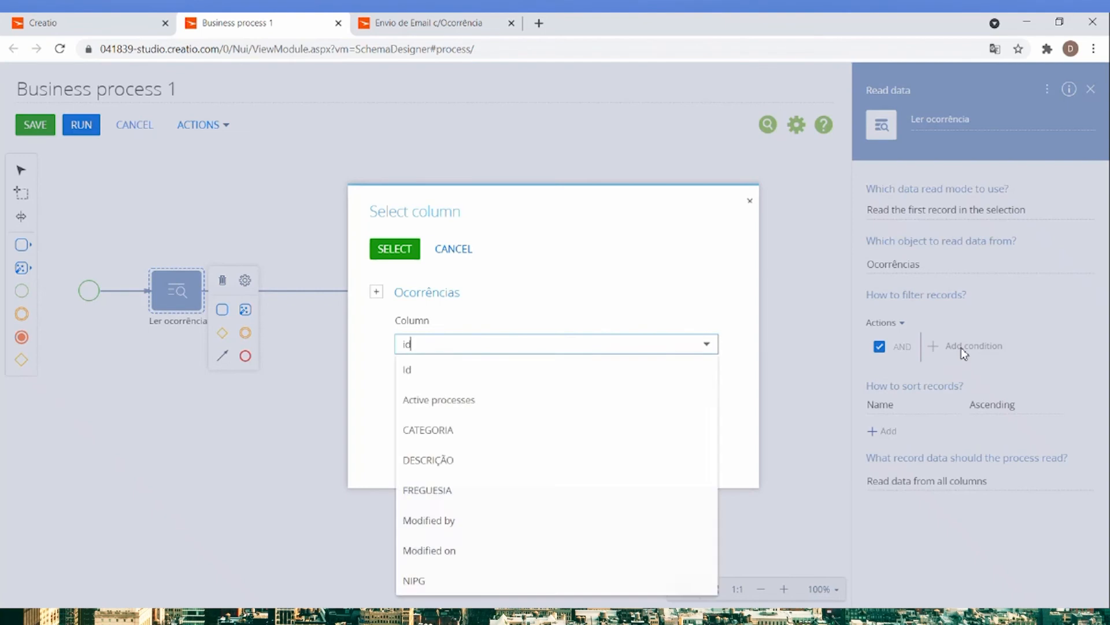
key(BackSpace)
key(BackSpace)
click(446, 258)
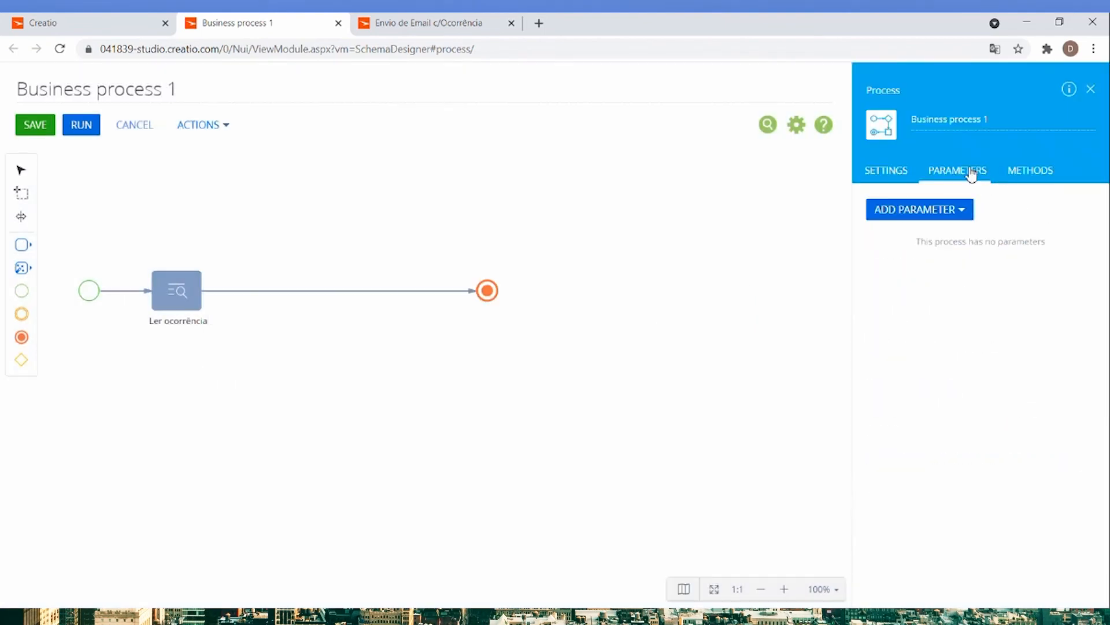
Add a process parameter of type Unique identifier titled Id Ocorr.
click(963, 210)
mouse_move(909, 384)
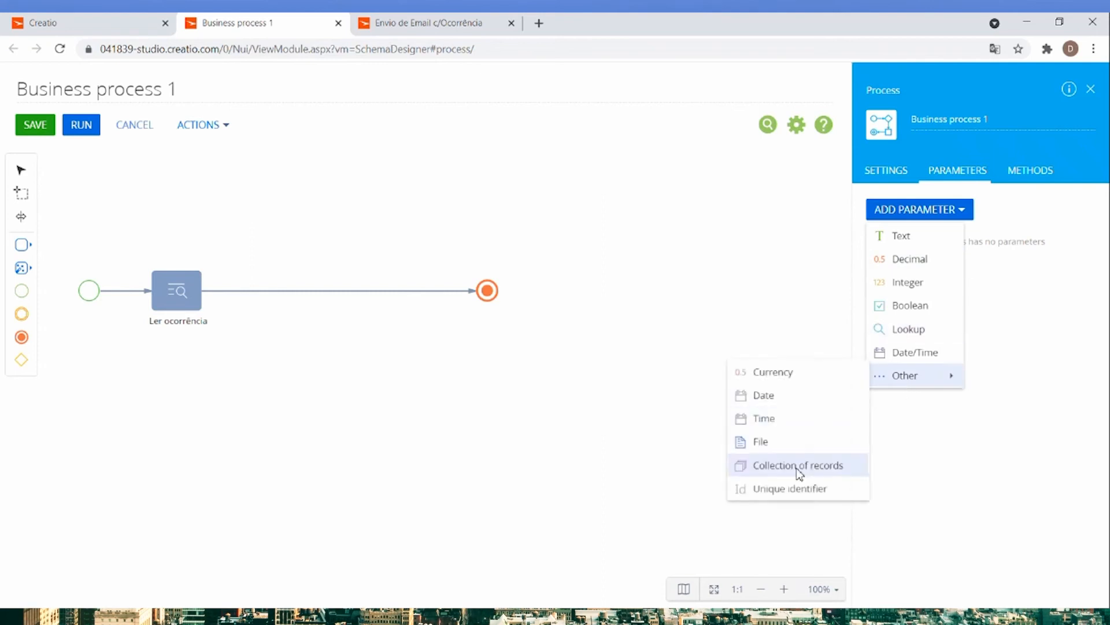
click(793, 489)
double_click(916, 270)
text(Id Ocorr)
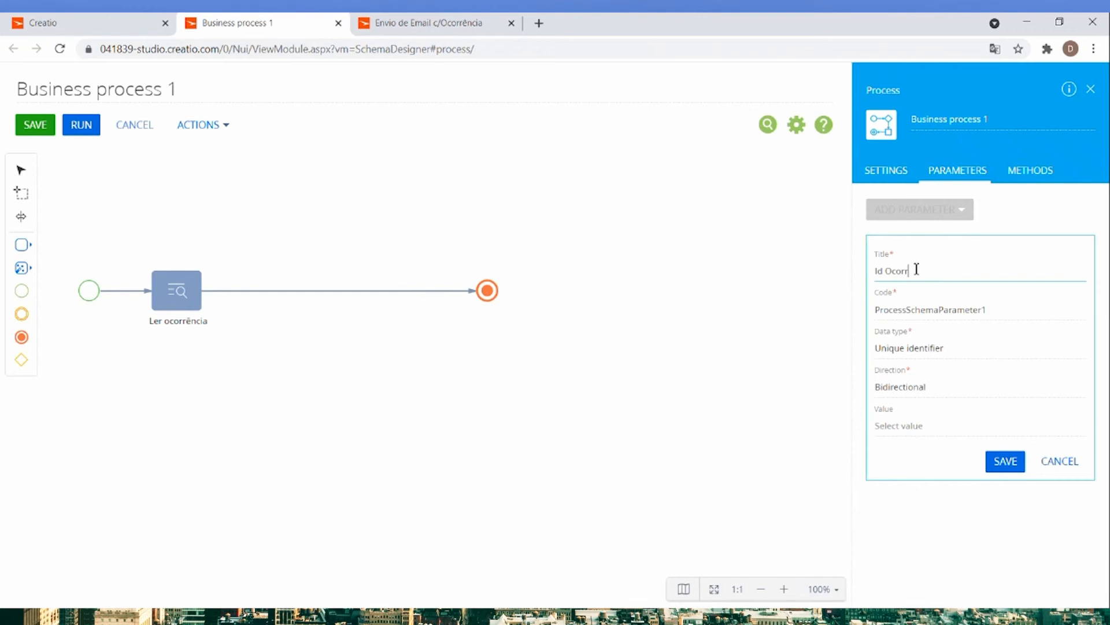
click(1006, 461)
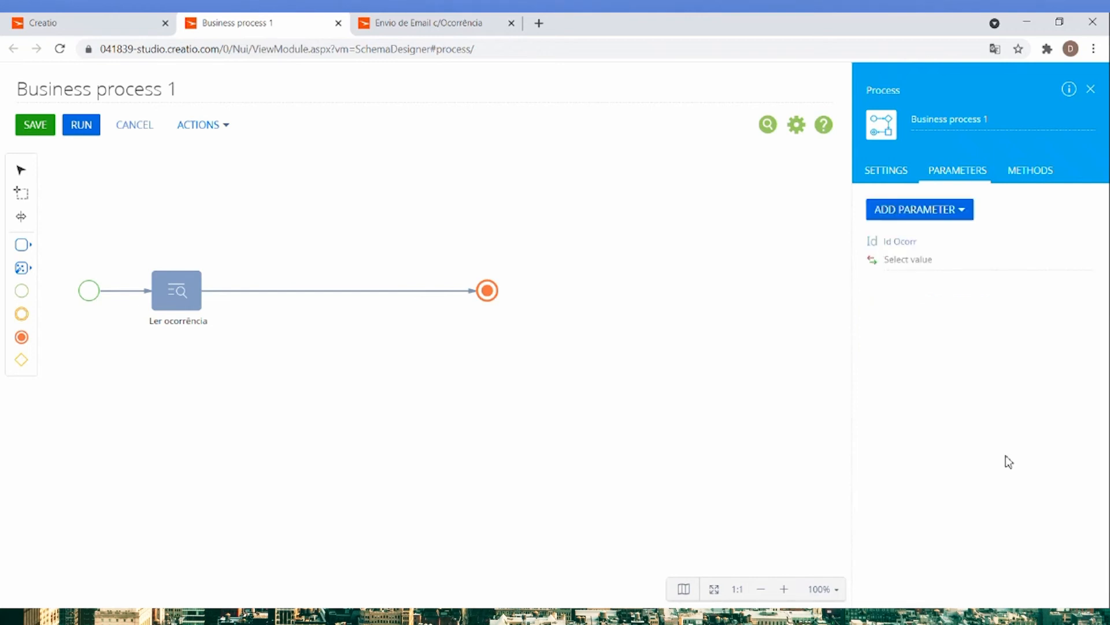
Filter the Ler ocorrência element's records by Id equal to the Id Ocorr process parameter.
click(178, 295)
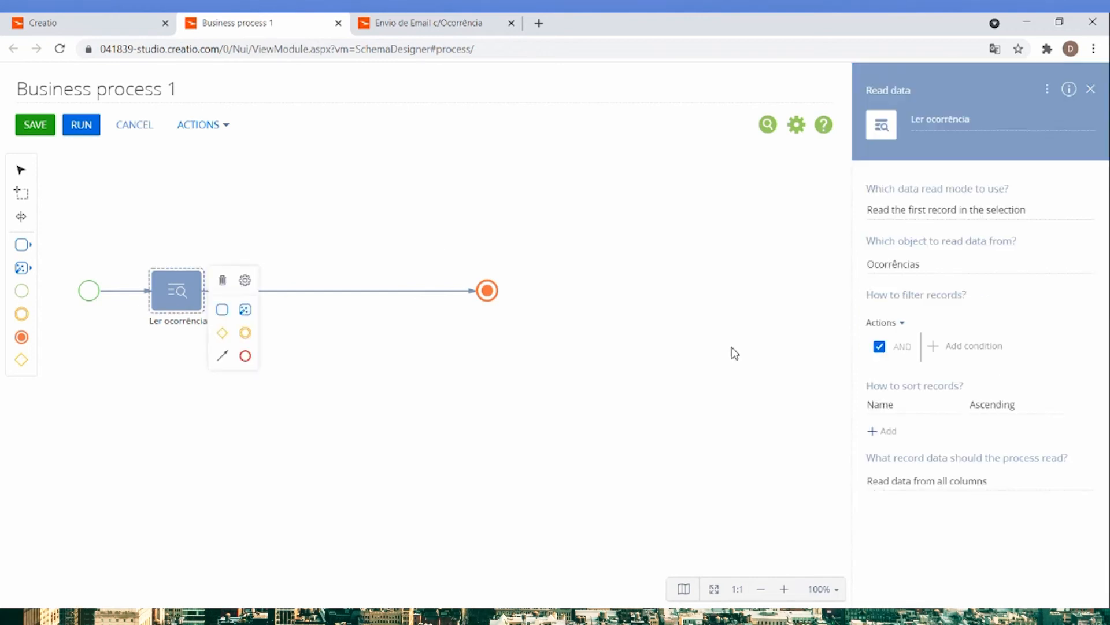
click(975, 349)
text(ide)
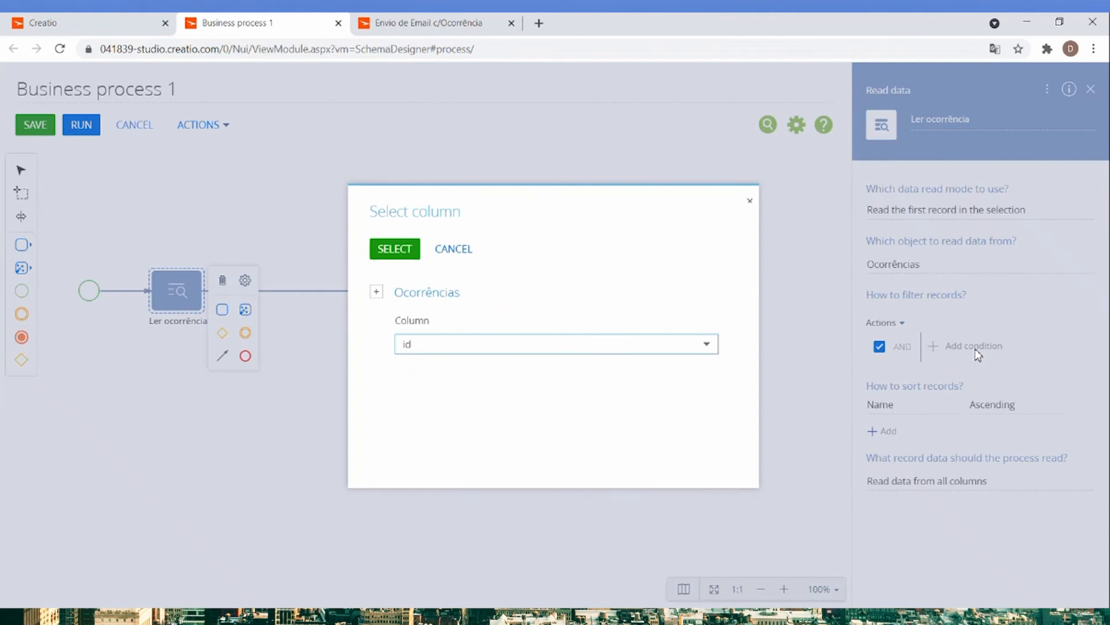
click(434, 370)
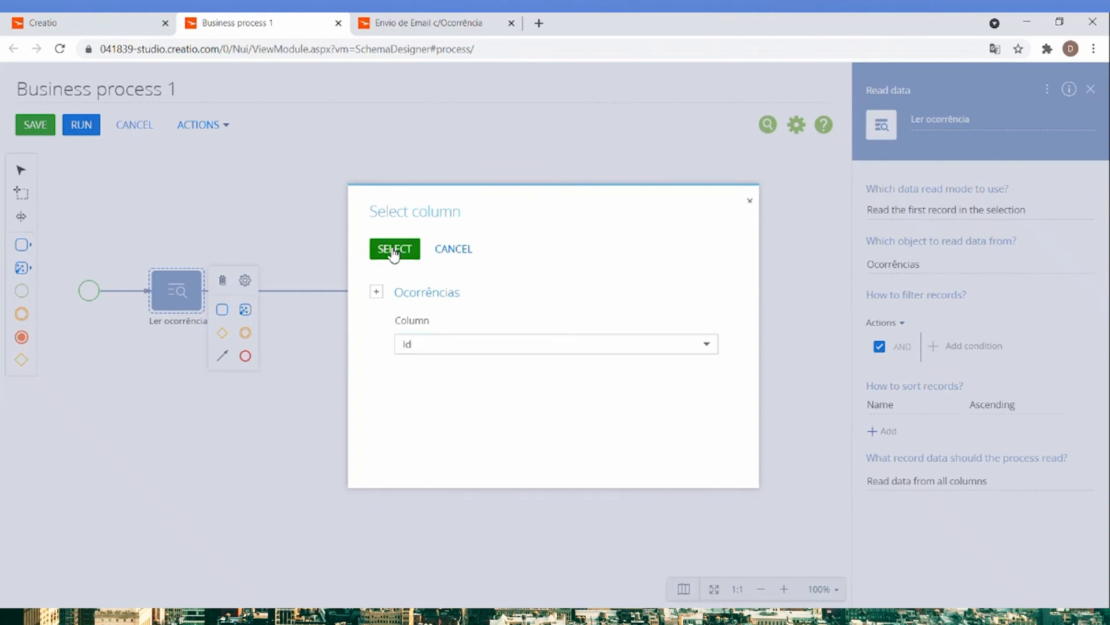
click(394, 250)
click(981, 375)
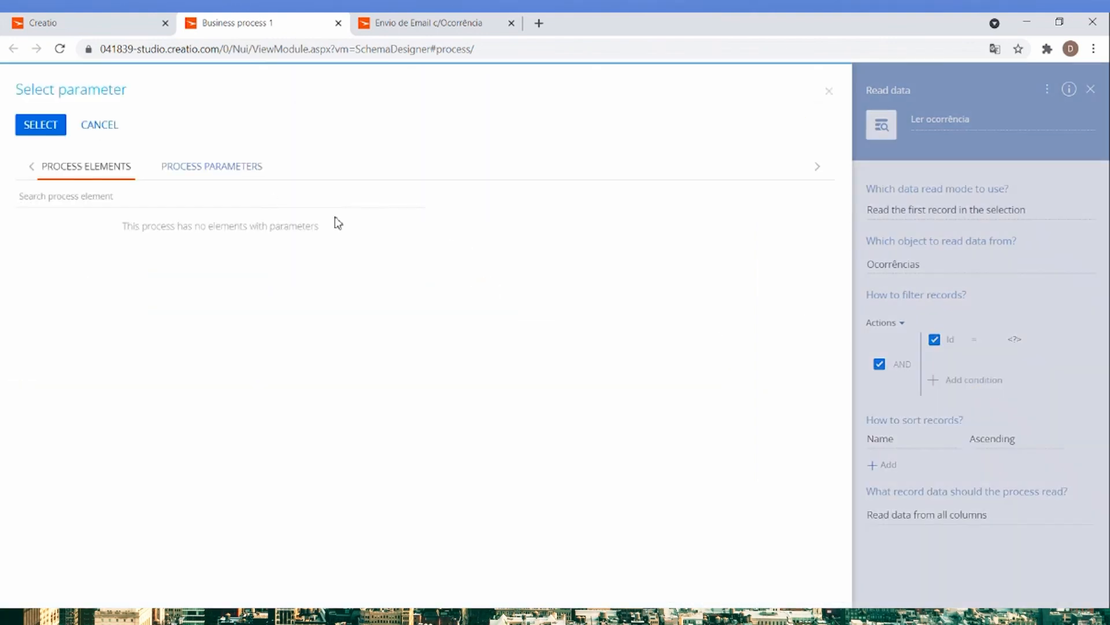
click(211, 170)
double_click(85, 214)
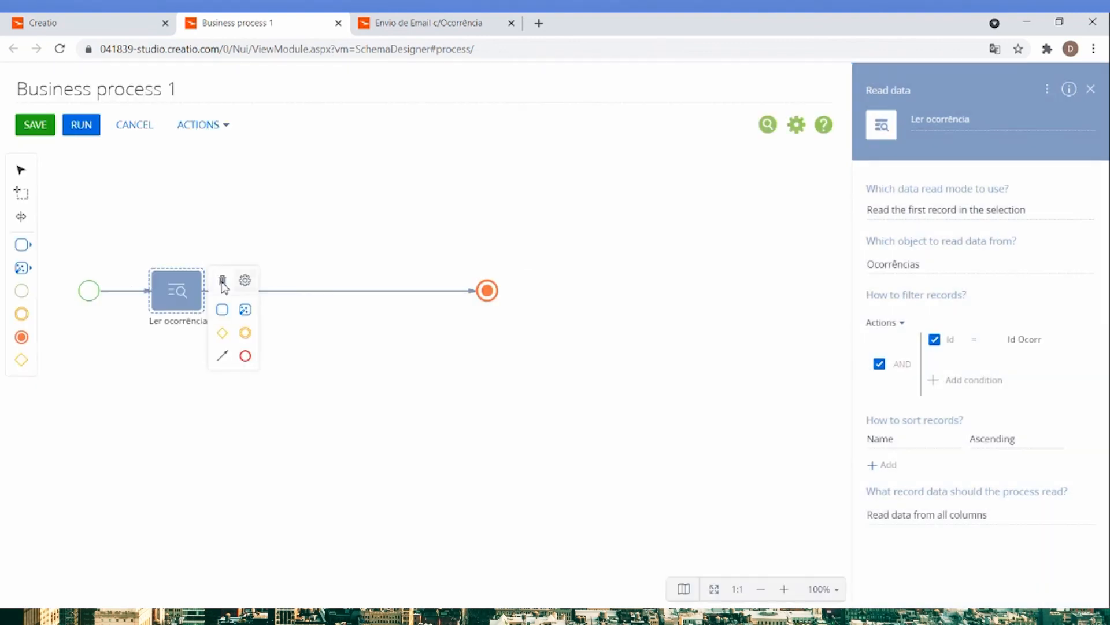
Add a Process file element after Ler ocorrência that receives files from the Ocorrências attachment object.
click(22, 268)
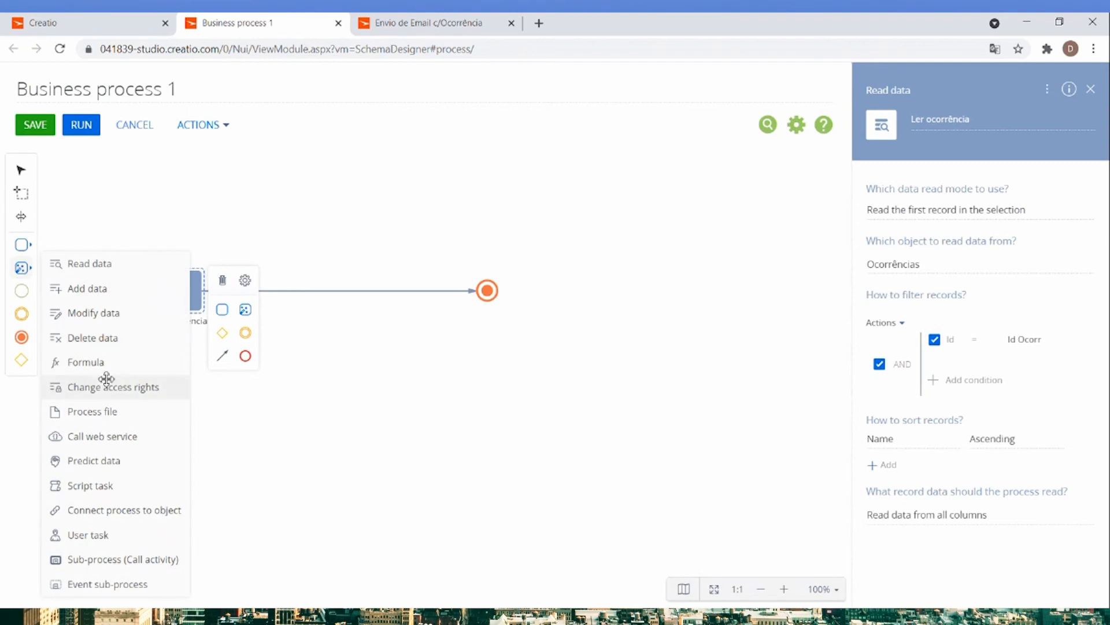
drag(78, 413, 285, 289)
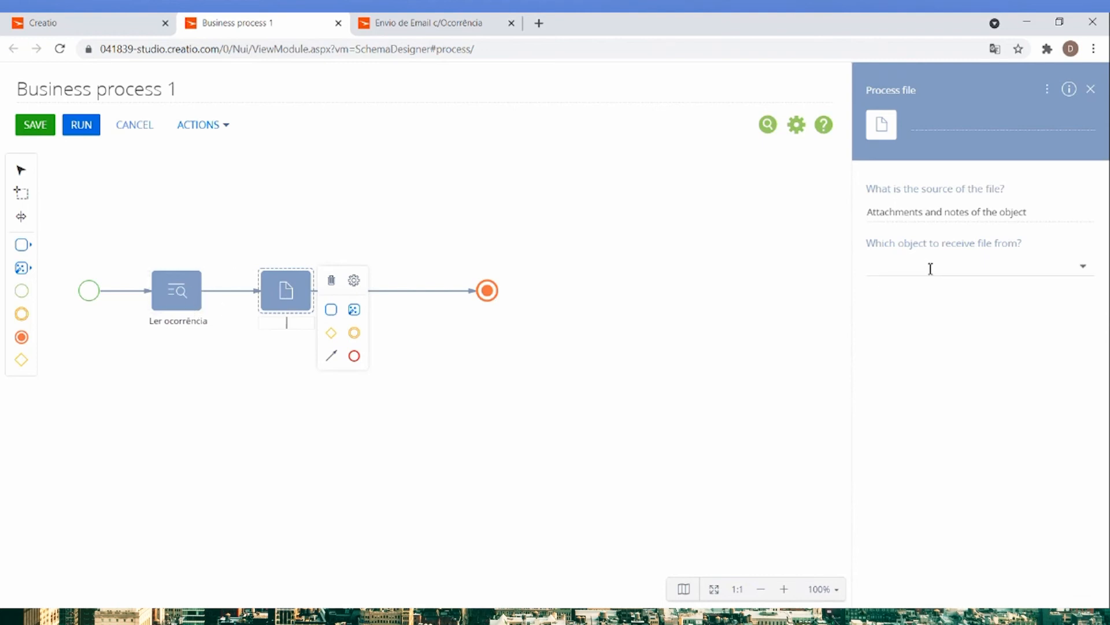
click(913, 261)
text(oc)
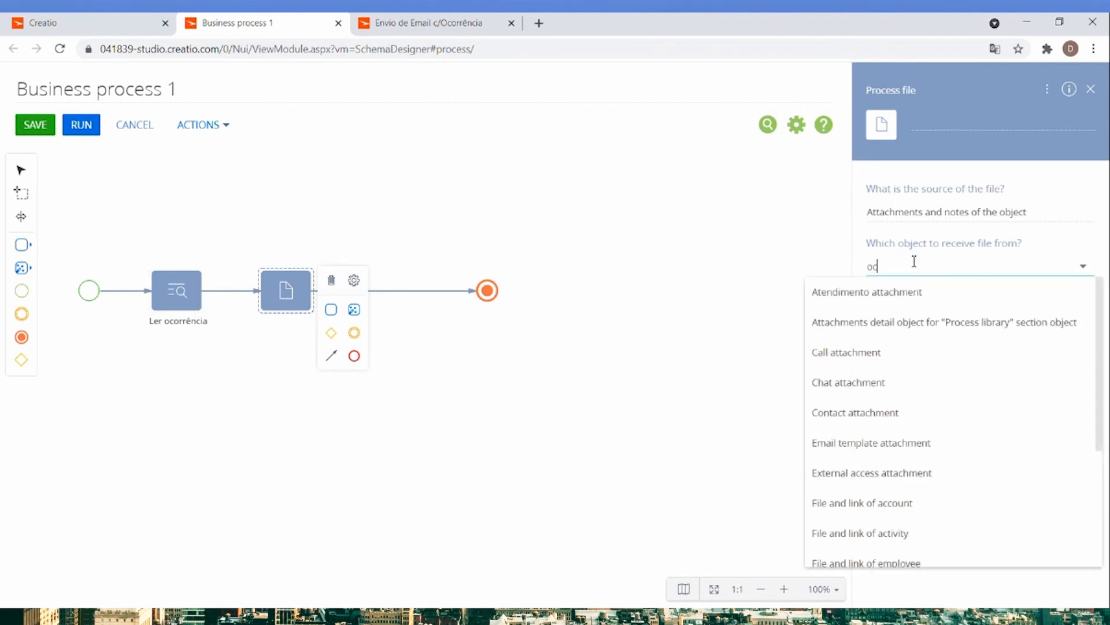
text(or)
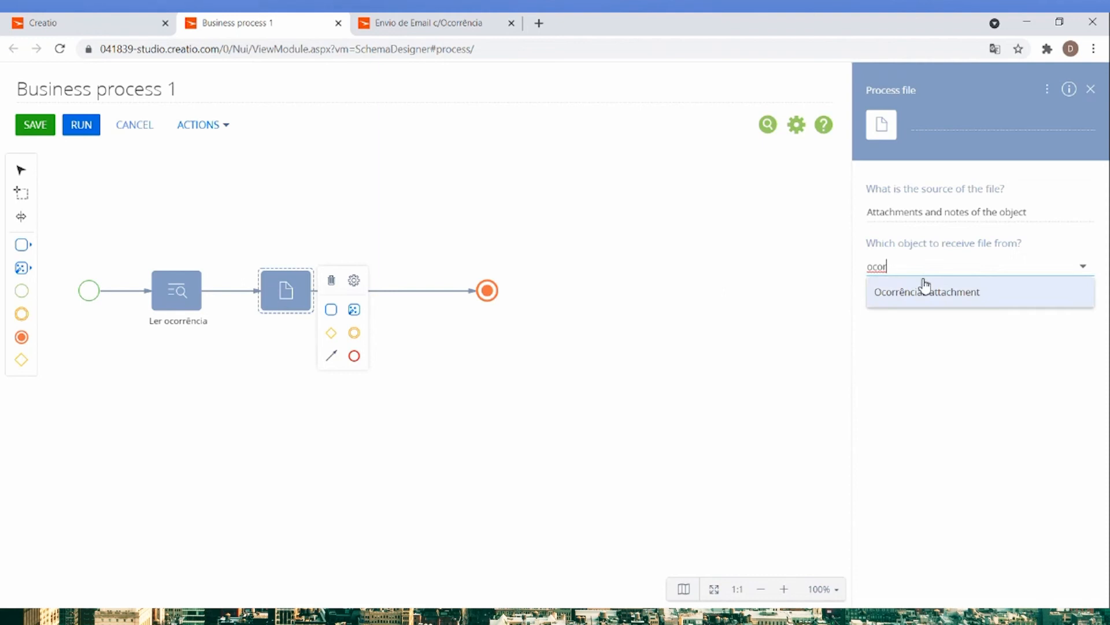
click(925, 291)
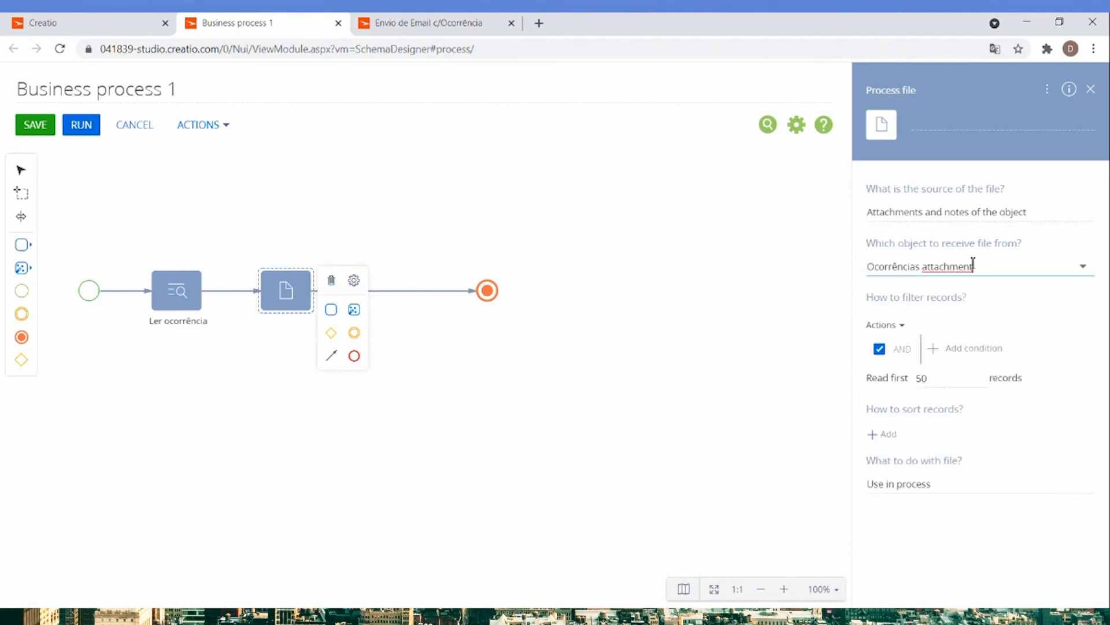
Filter the Process file records by Ocorrências equal to the Id Ocorr parameter and name the element Ler Ficheiros.
click(961, 349)
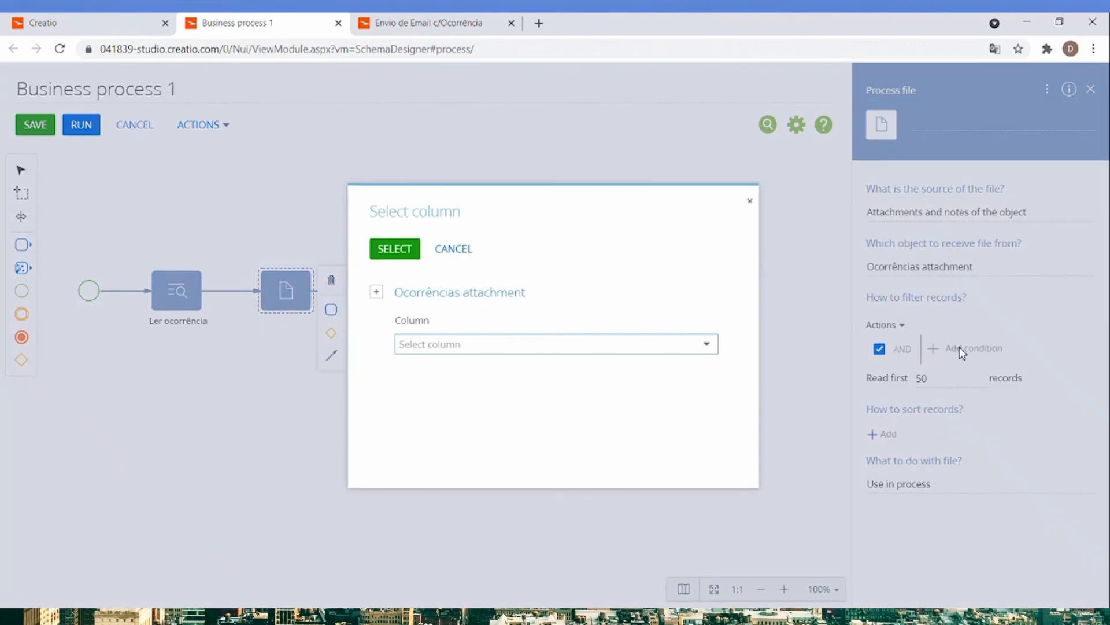
text(o)
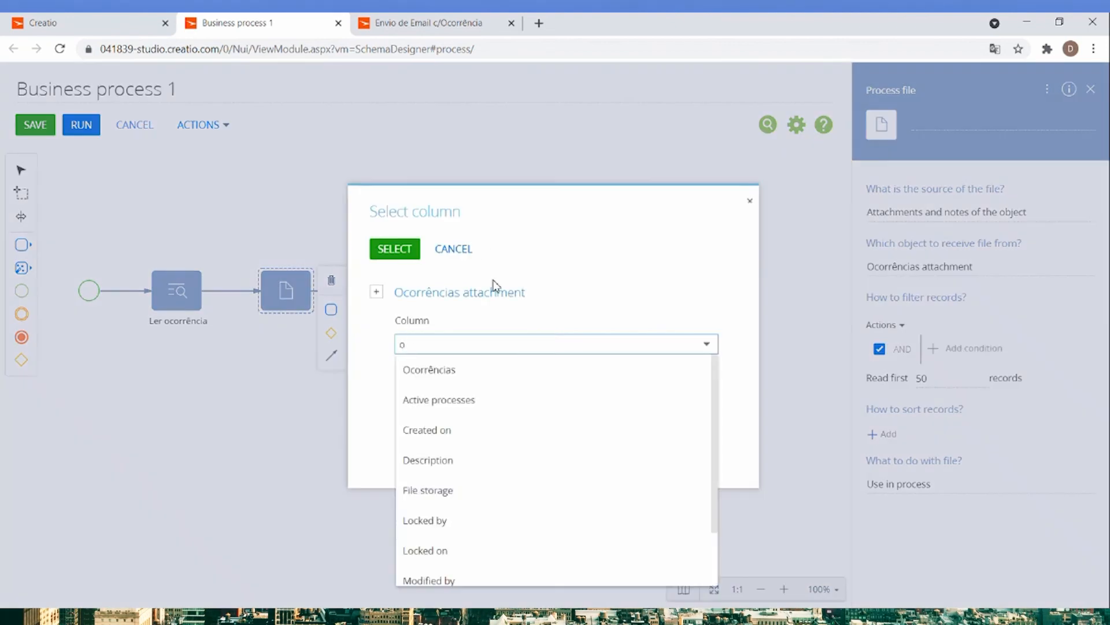
click(461, 369)
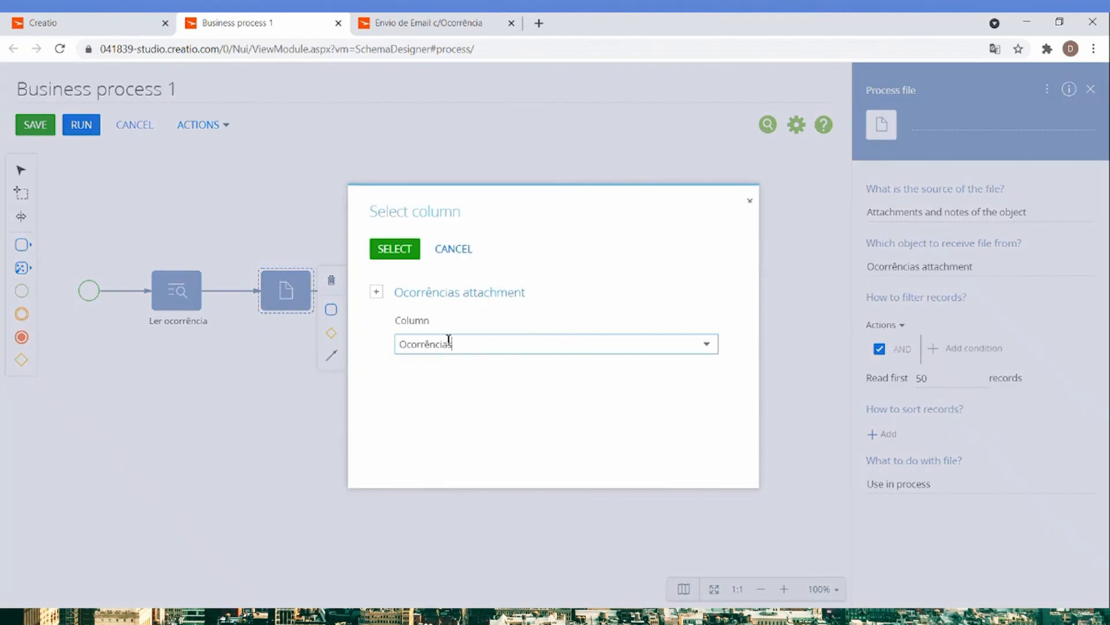
click(401, 257)
click(987, 376)
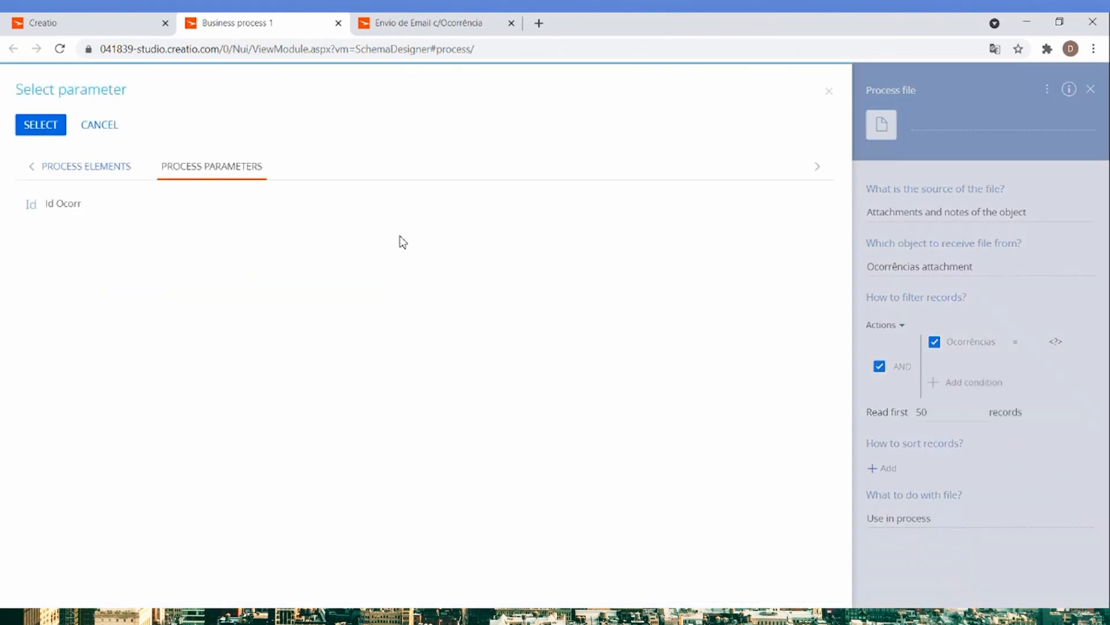
double_click(64, 203)
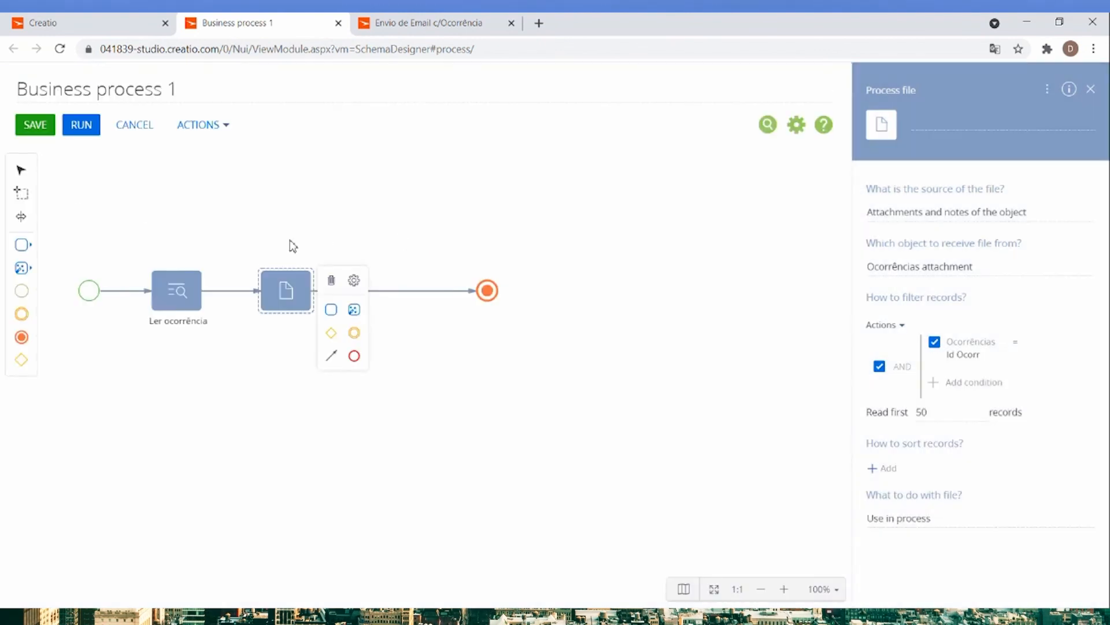
click(927, 121)
text(Ler Ficheiros)
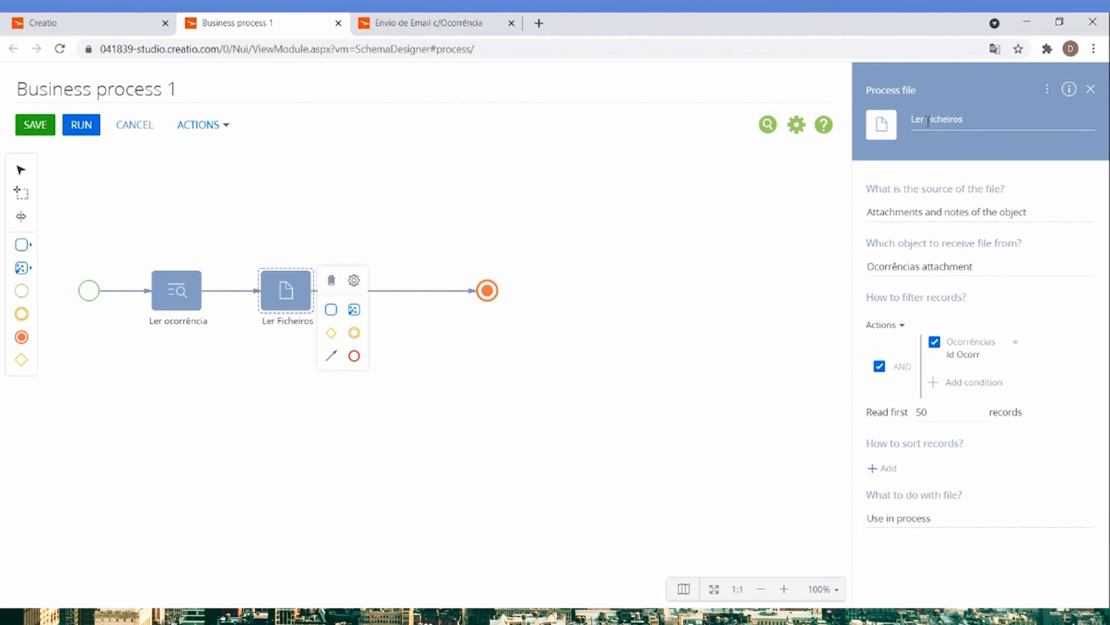
Add a Send email element between Ler Ficheiros and the end event.
click(28, 271)
click(22, 245)
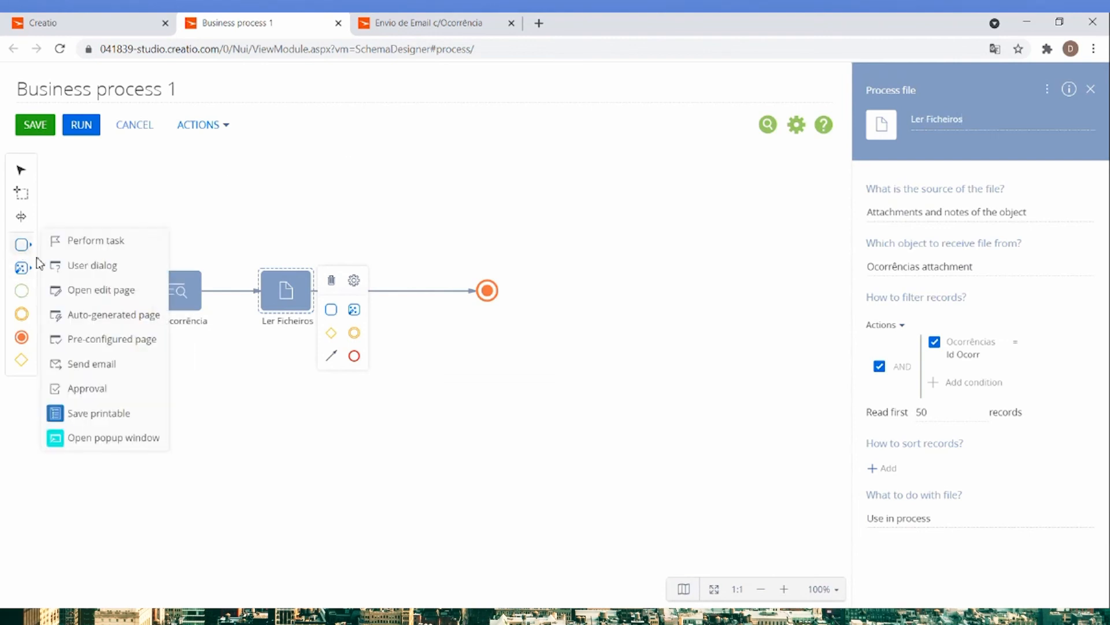
drag(85, 363, 388, 292)
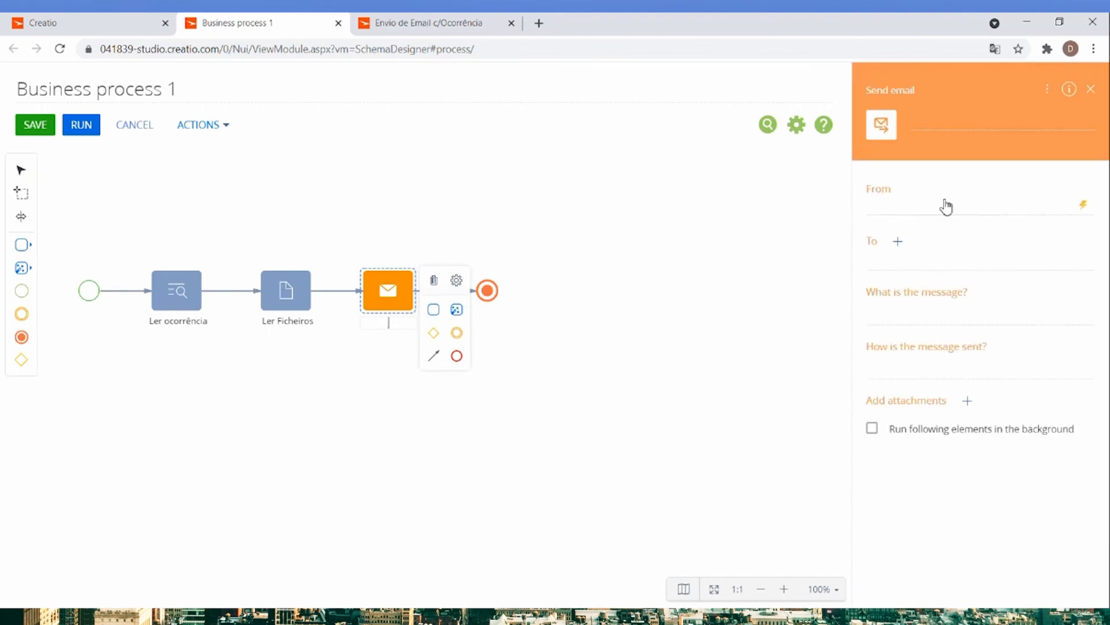
Set the email's sender to the mailbox from the Mailbox synchronization settings lookup and enter the recipient's email address.
click(945, 213)
click(989, 252)
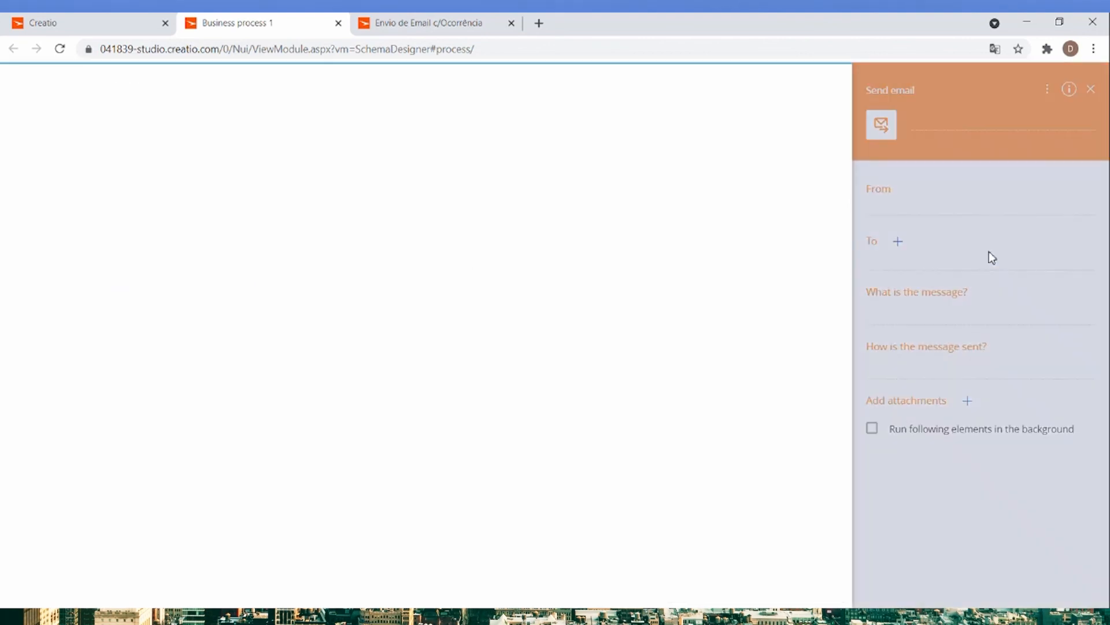
double_click(68, 257)
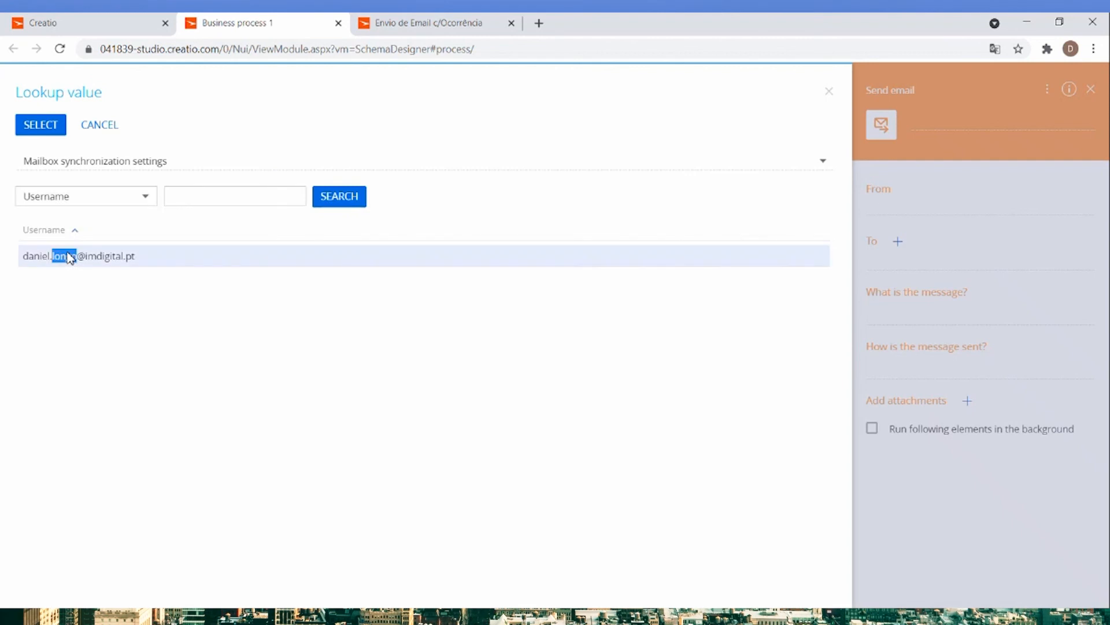
click(891, 267)
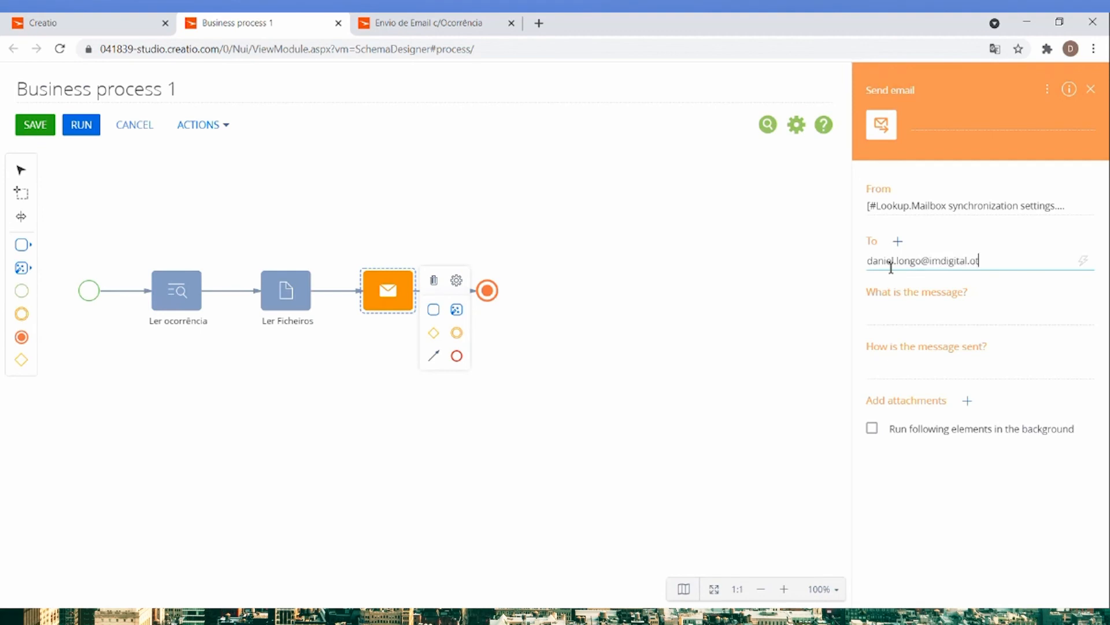
Set the email to a template message using the Newsletter. Company Digest (sample) (US) template.
click(917, 316)
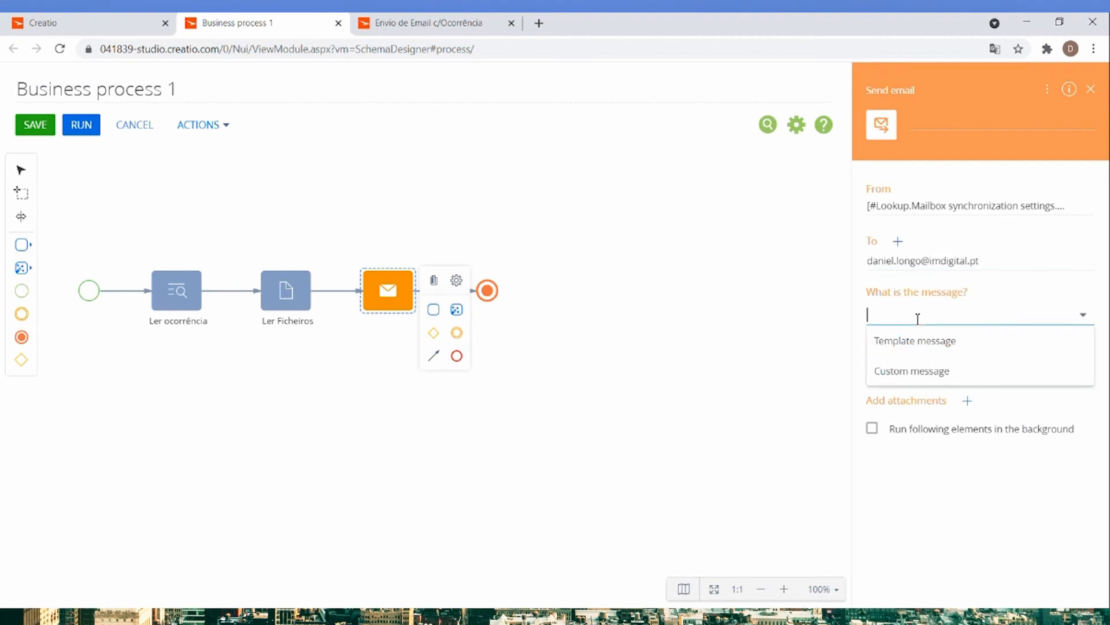
click(907, 350)
click(919, 355)
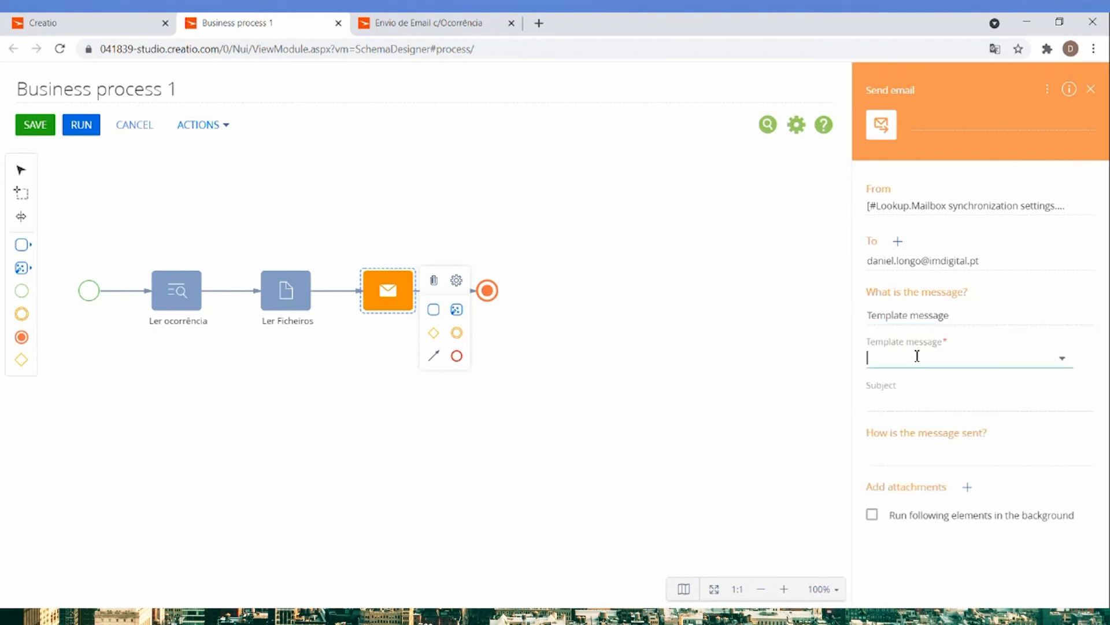
scroll(928, 473, down, 3)
scroll(929, 473, up, 3)
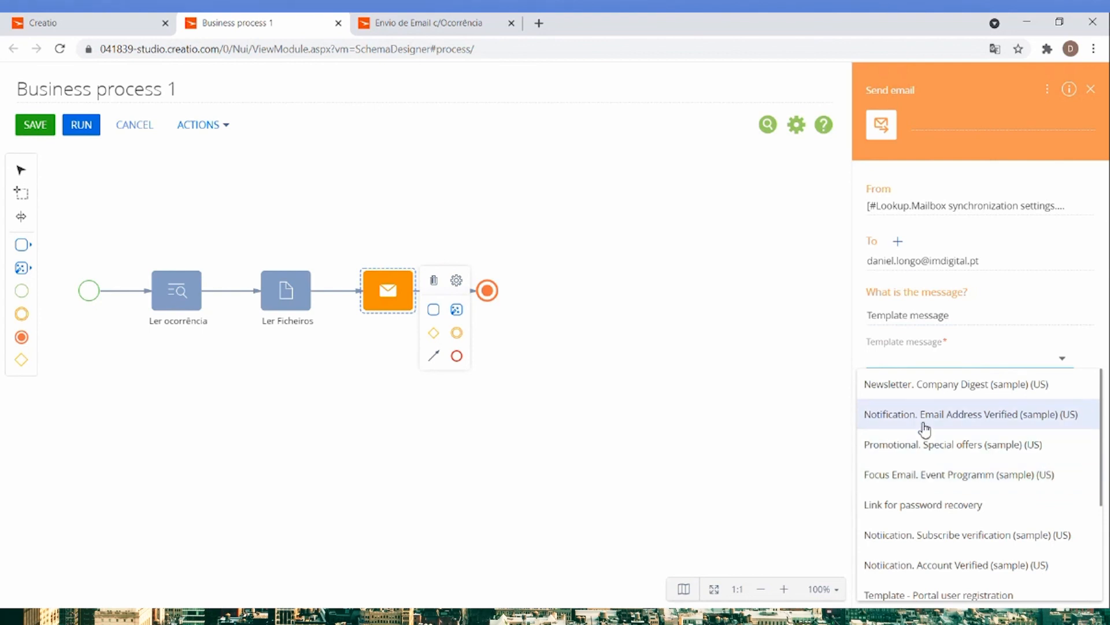
click(906, 393)
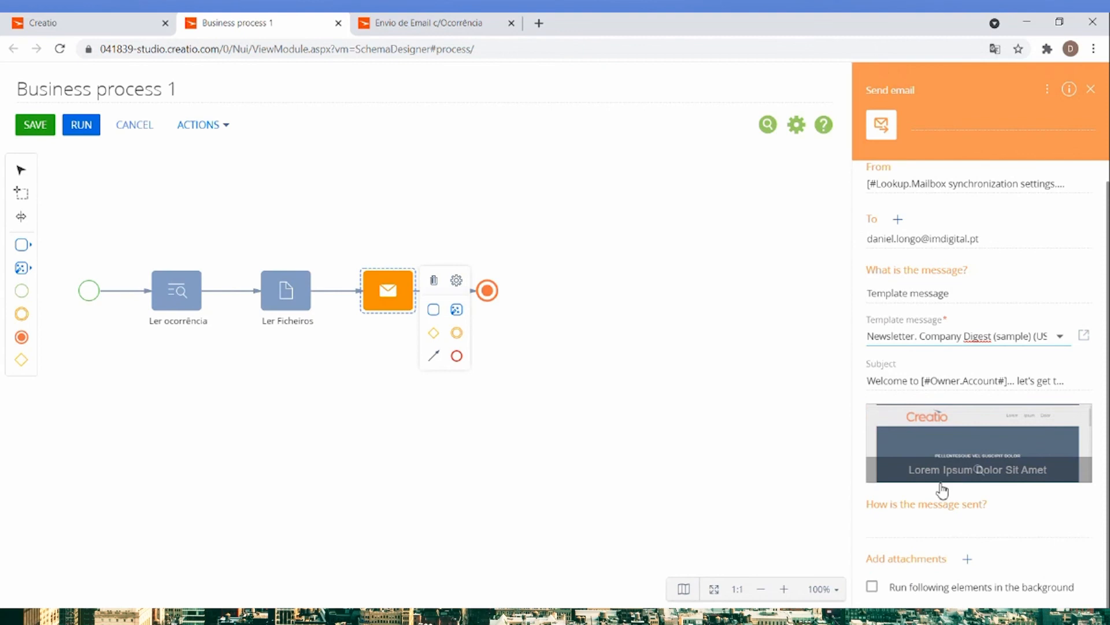
Set the email to be sent automatically and attach the File parameter from the Ler Ficheiros collection of files.
click(957, 525)
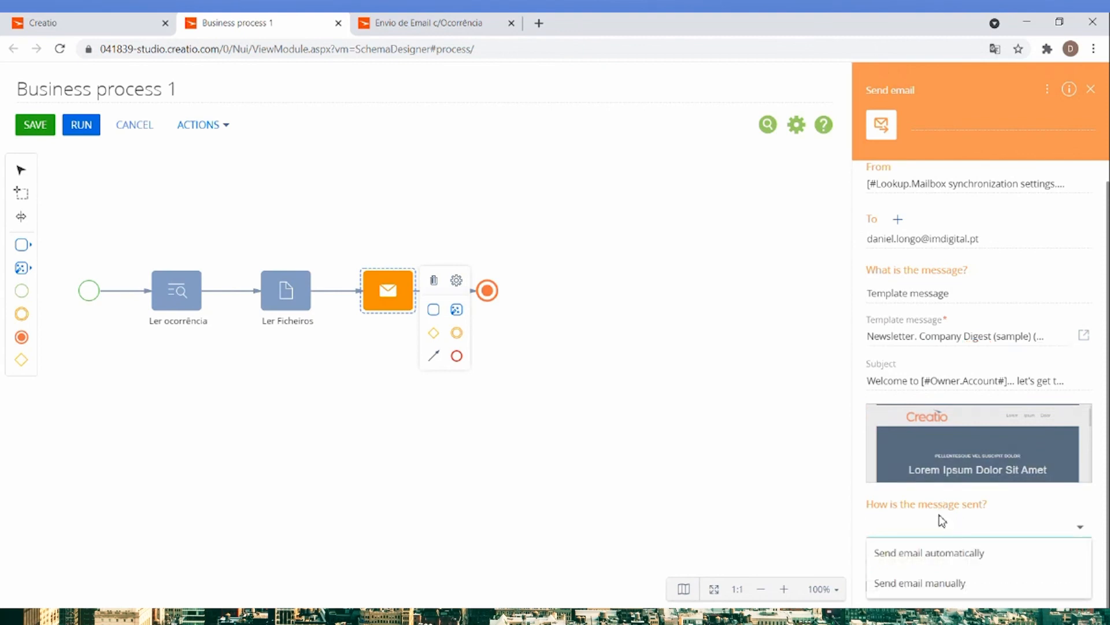
click(926, 552)
scroll(916, 526, down, 1)
click(967, 559)
scroll(954, 572, down, 1)
click(957, 562)
click(996, 519)
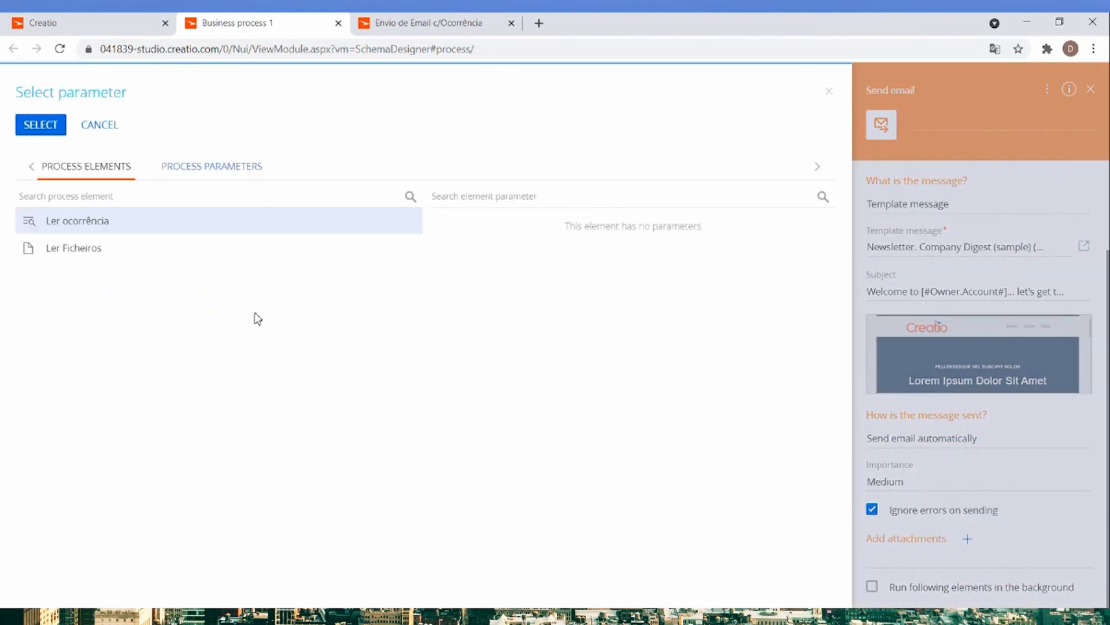
click(79, 253)
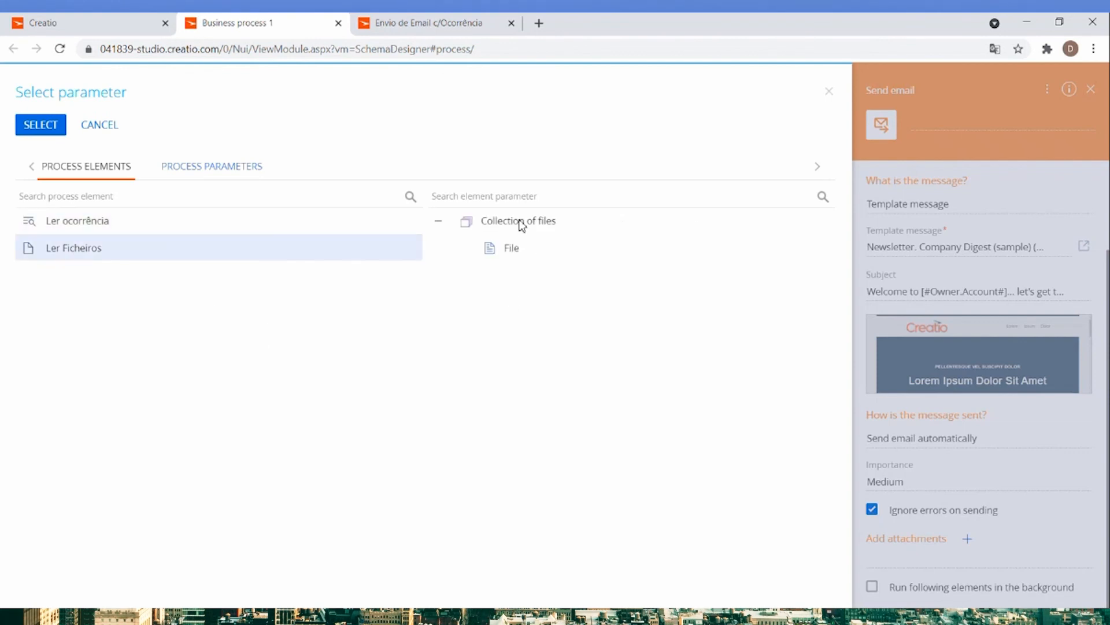
double_click(505, 252)
Move the end event farther from the Send email element and name that element envio email.
drag(499, 293, 560, 297)
click(392, 290)
click(918, 120)
text(envio email)
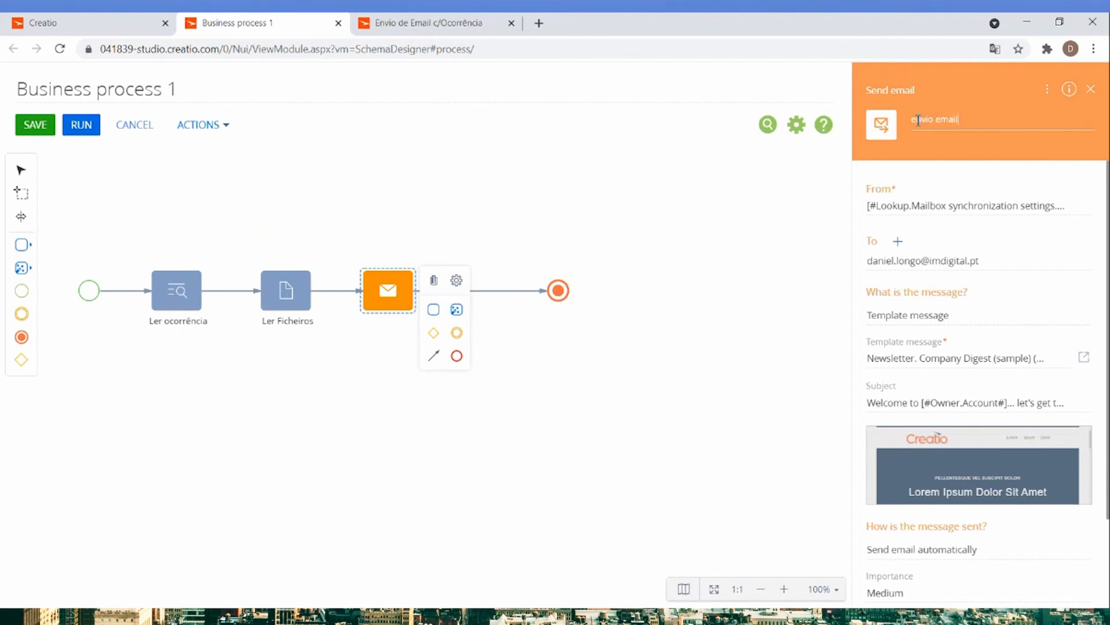
key(Return)
Add an Open popup window element after envio email with the text Sucesso!!! shown to the current user contact.
click(29, 268)
click(28, 253)
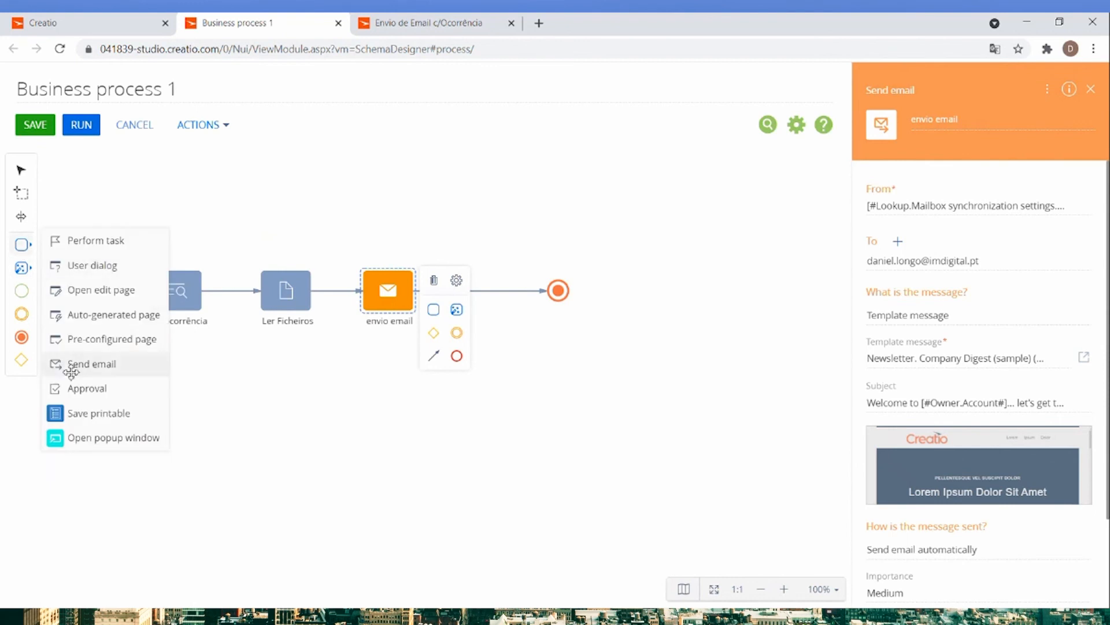
drag(70, 431, 503, 295)
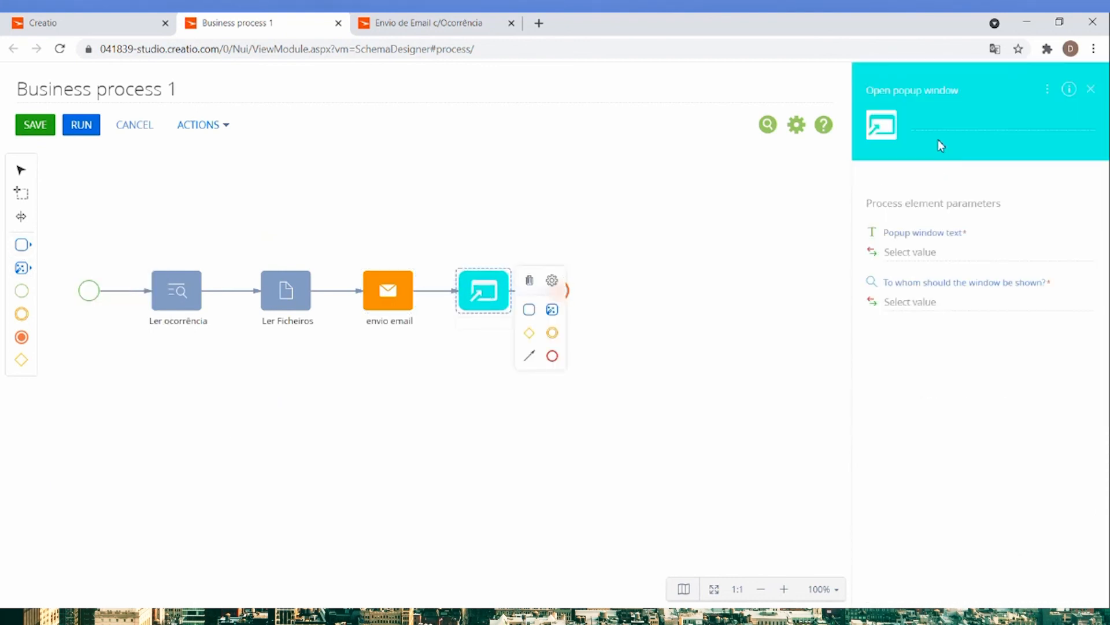
click(932, 251)
text(Sucesso!!!)
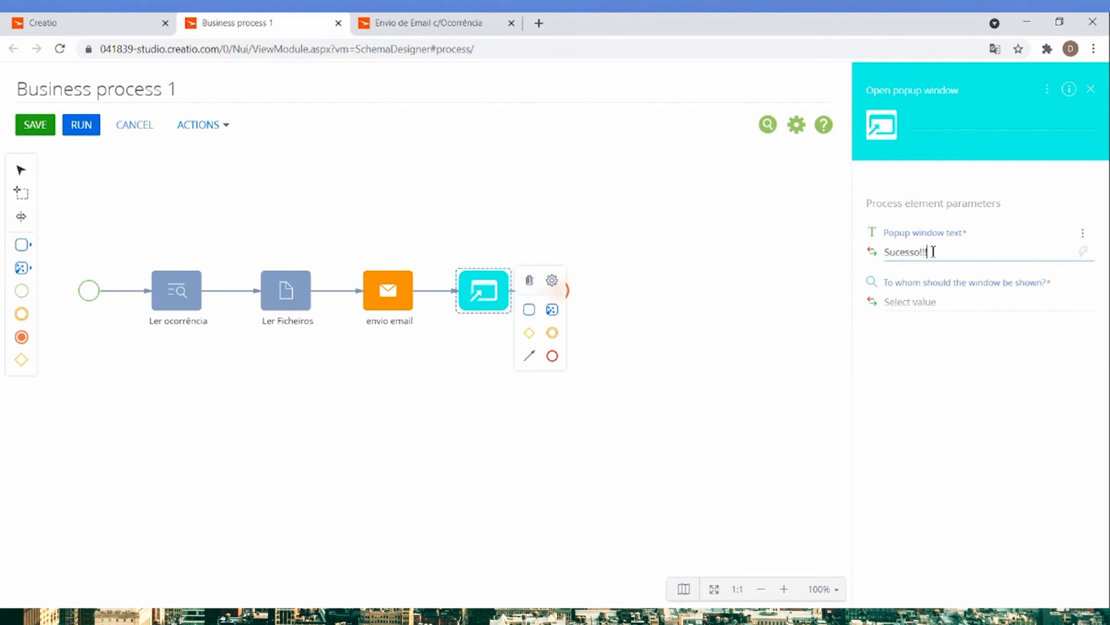
click(948, 309)
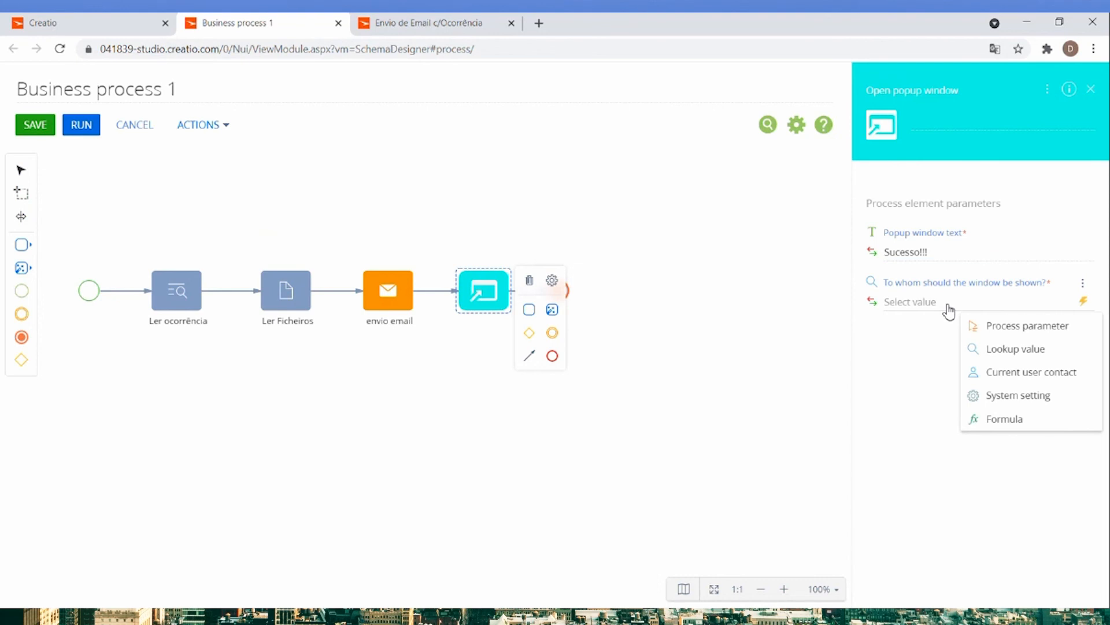
click(993, 375)
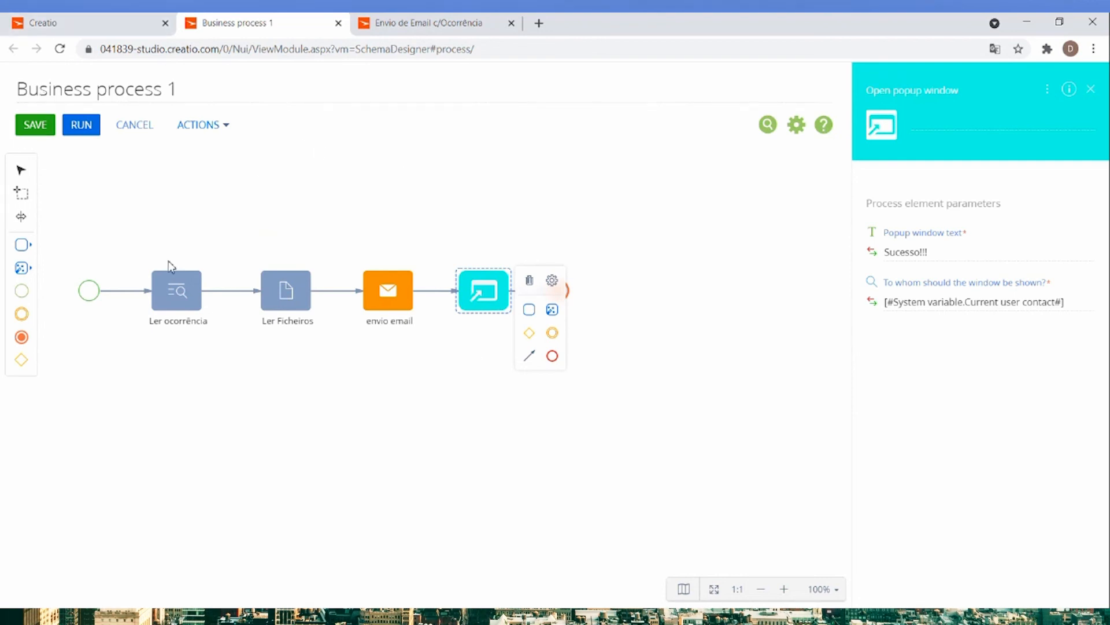
Switch to the Envio de Email c/Ocorrência process diagram.
click(419, 29)
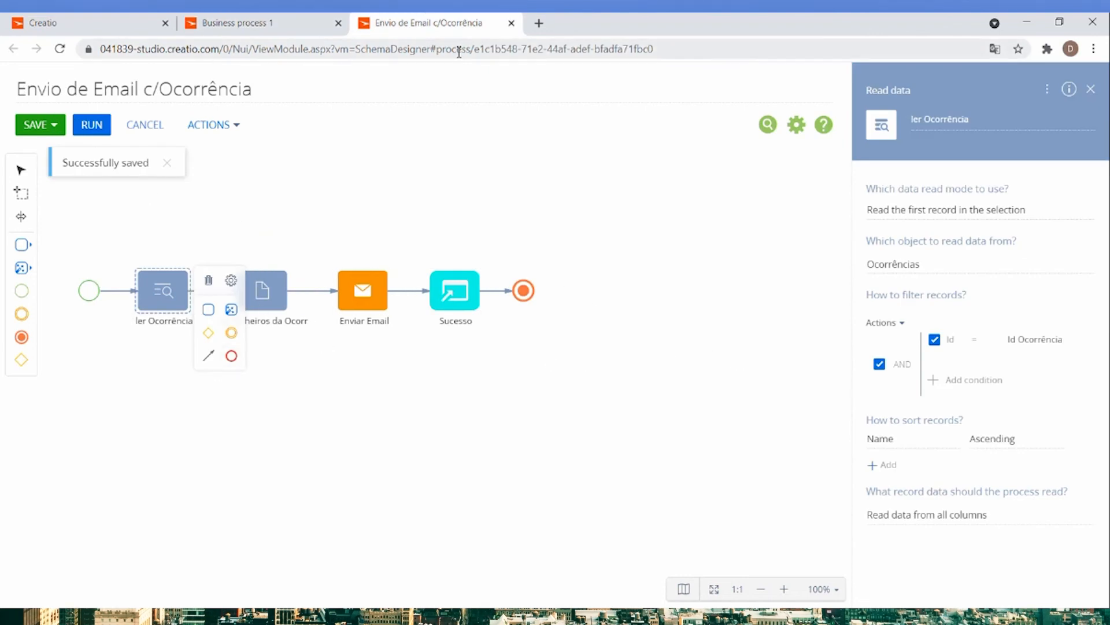
Open the business process settings in the section wizard of the Ocorrências section from the Atendimento workplace.
click(58, 23)
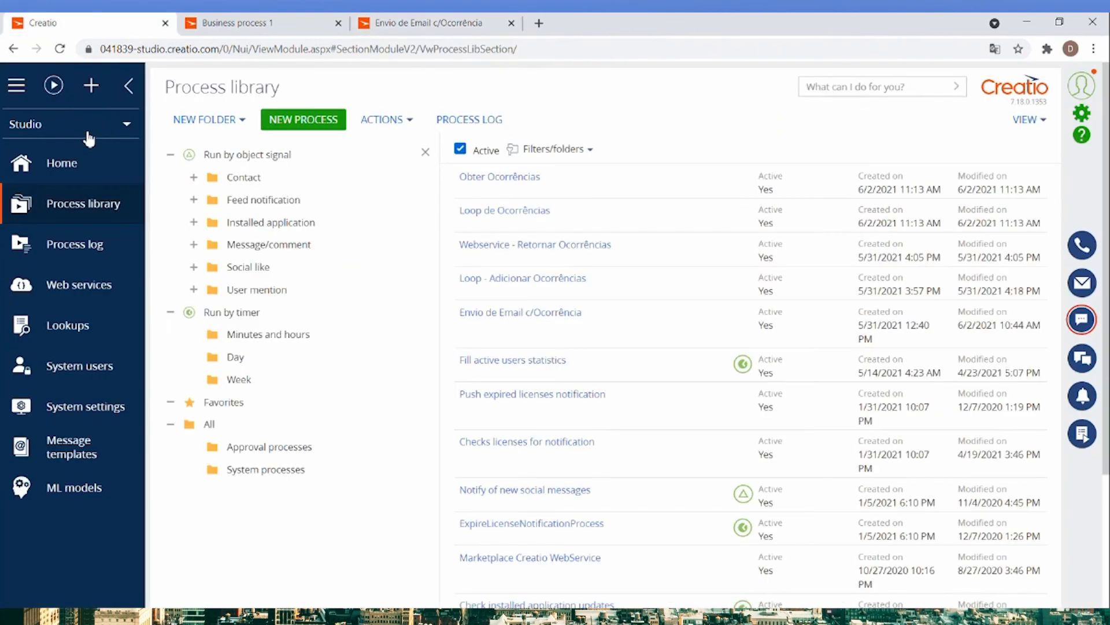
click(96, 124)
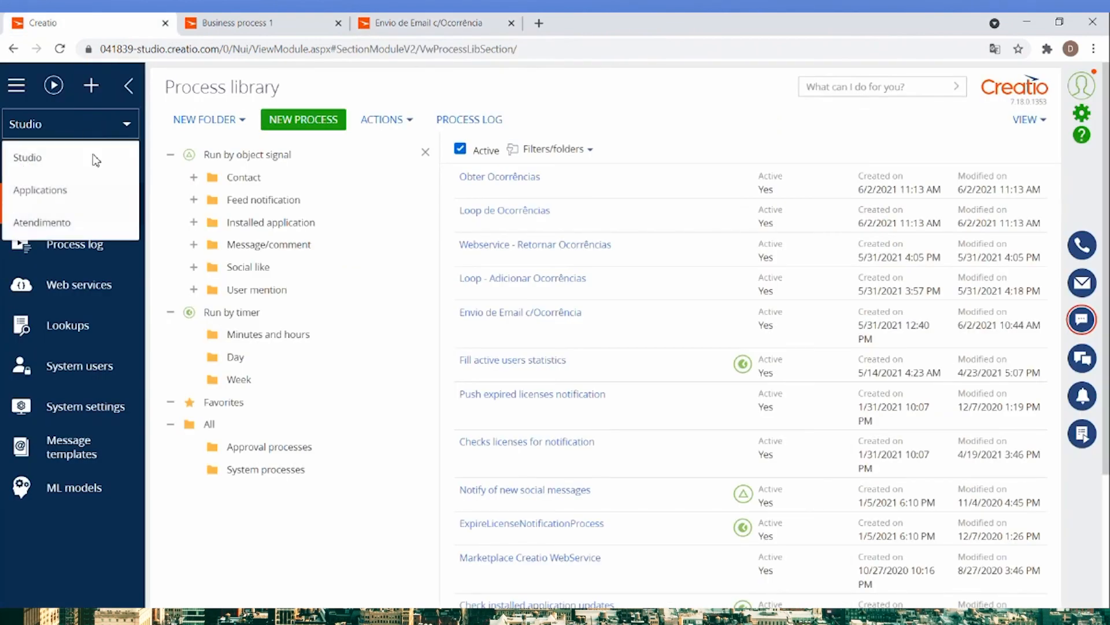
click(70, 221)
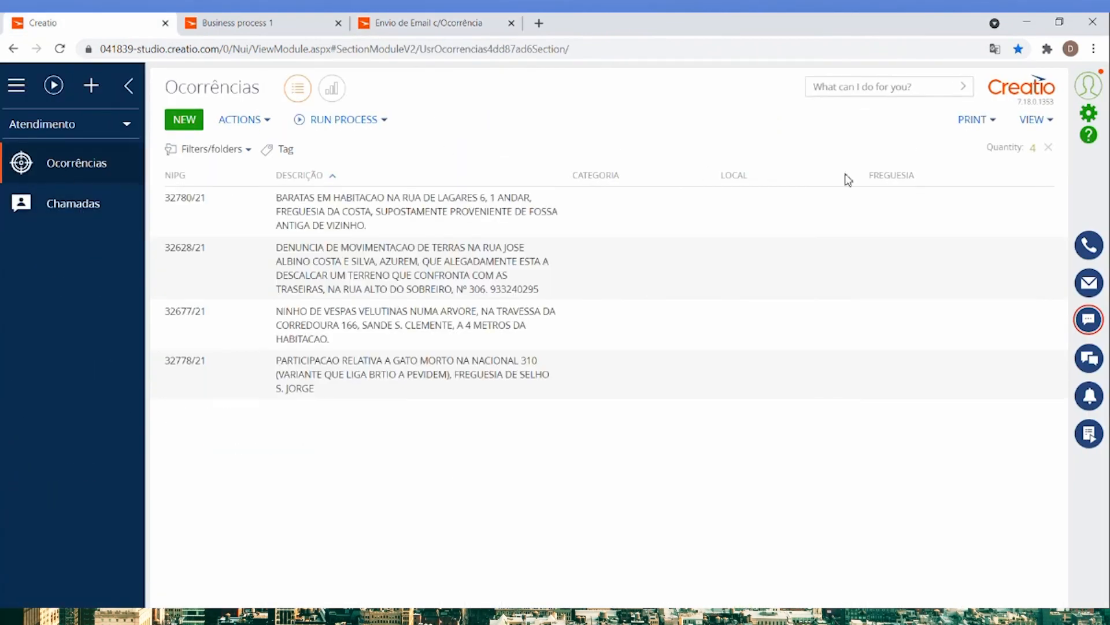
click(1038, 122)
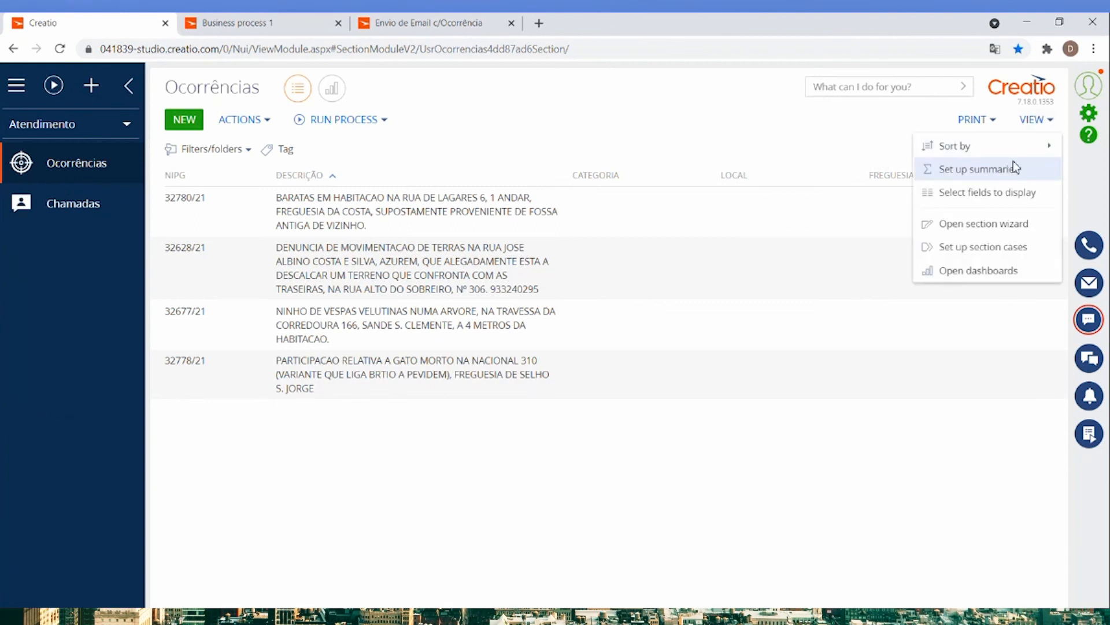
click(958, 230)
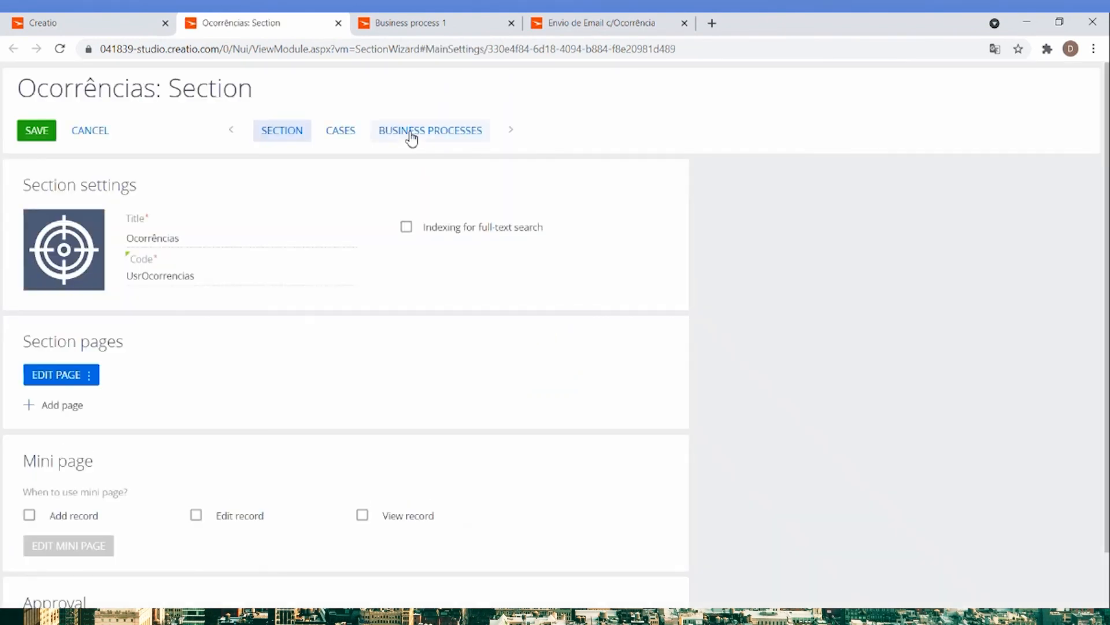
click(412, 135)
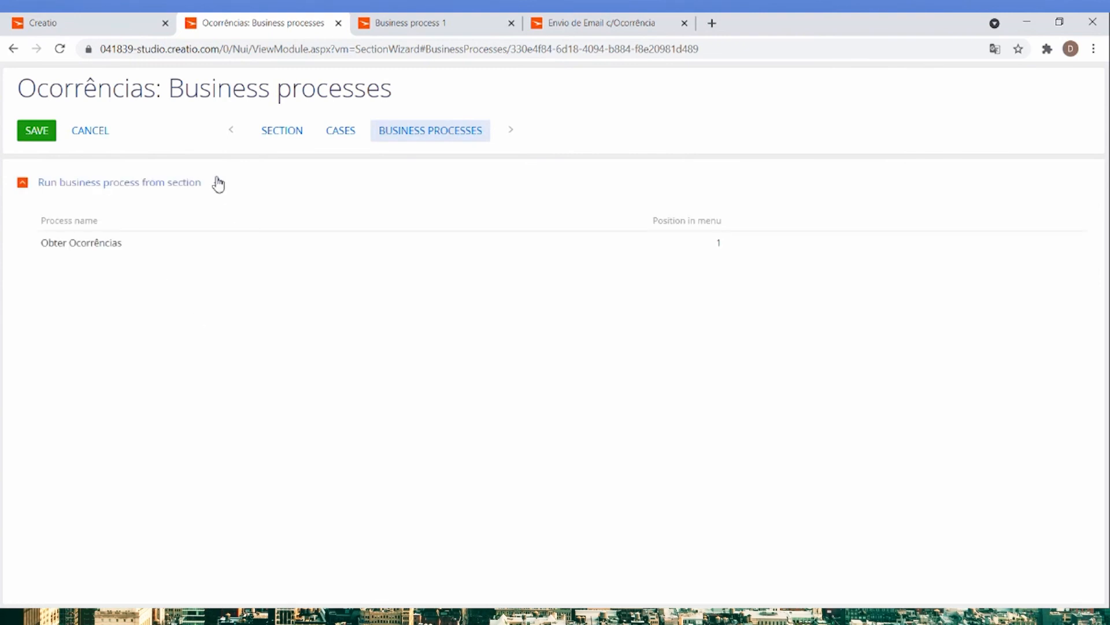
Add Envio de Email c/Ocorrência as a process run for the selected record, passed through Id Ocorrência, and save the section.
click(219, 183)
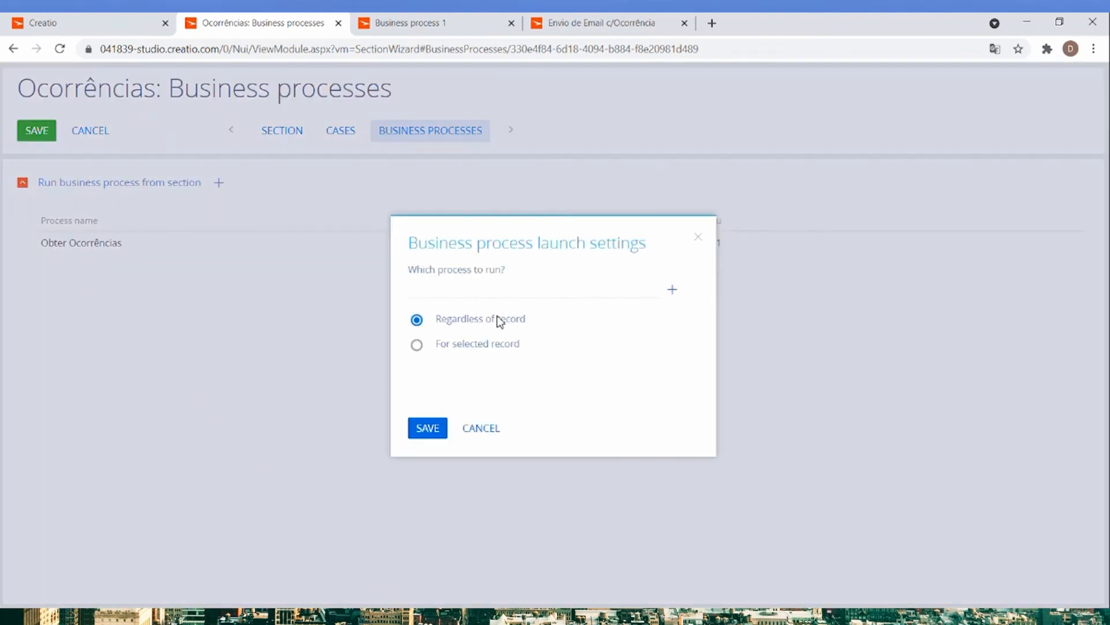
click(503, 288)
text(envio)
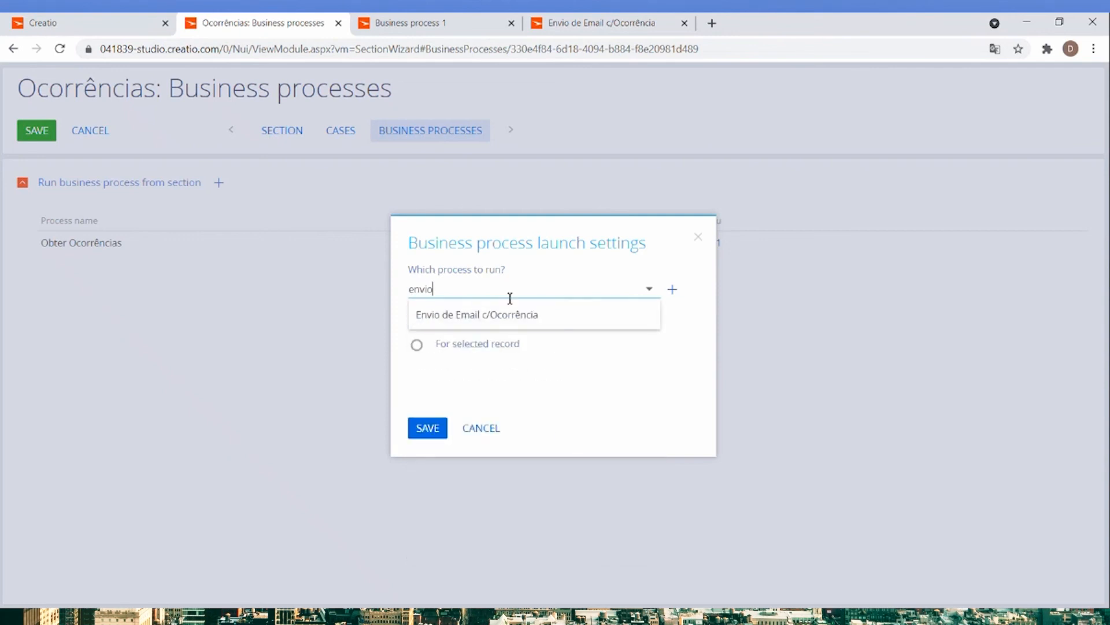
click(510, 313)
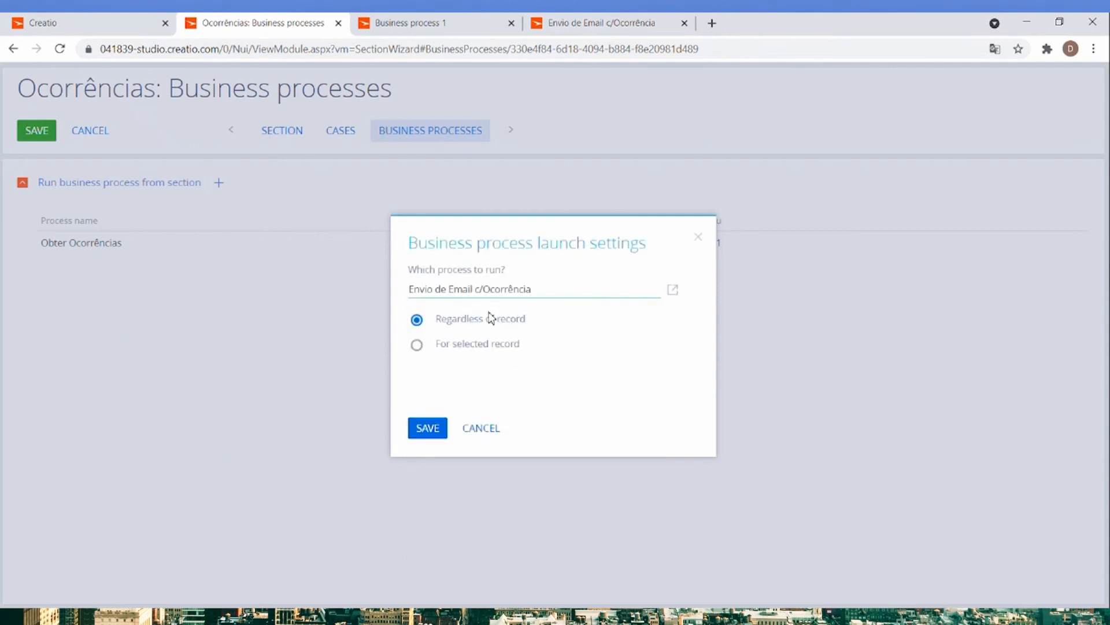
click(443, 347)
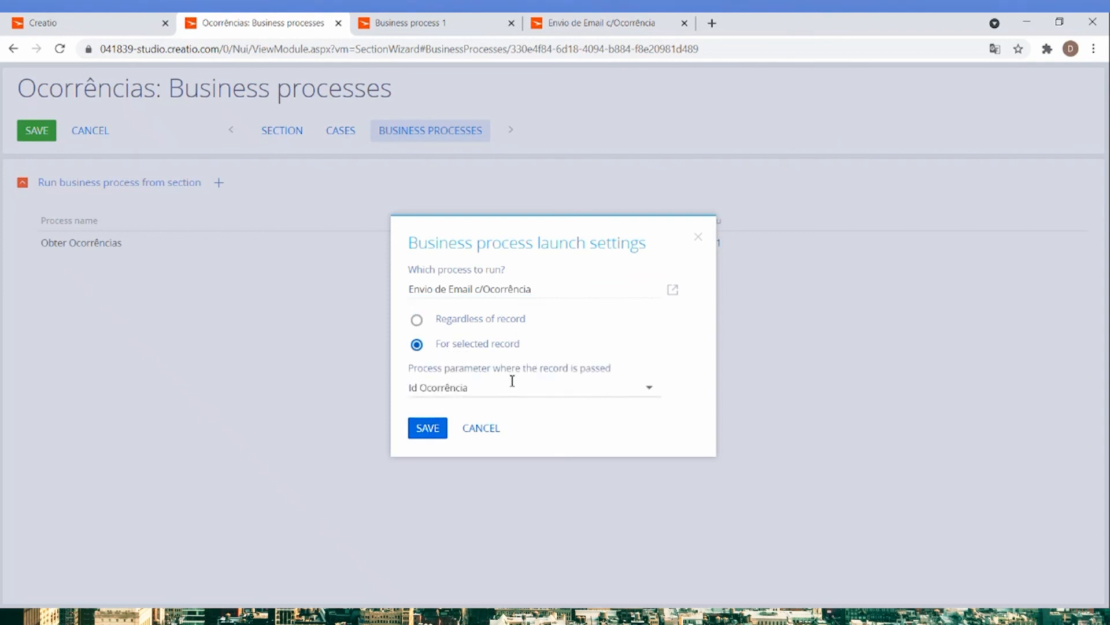
click(428, 428)
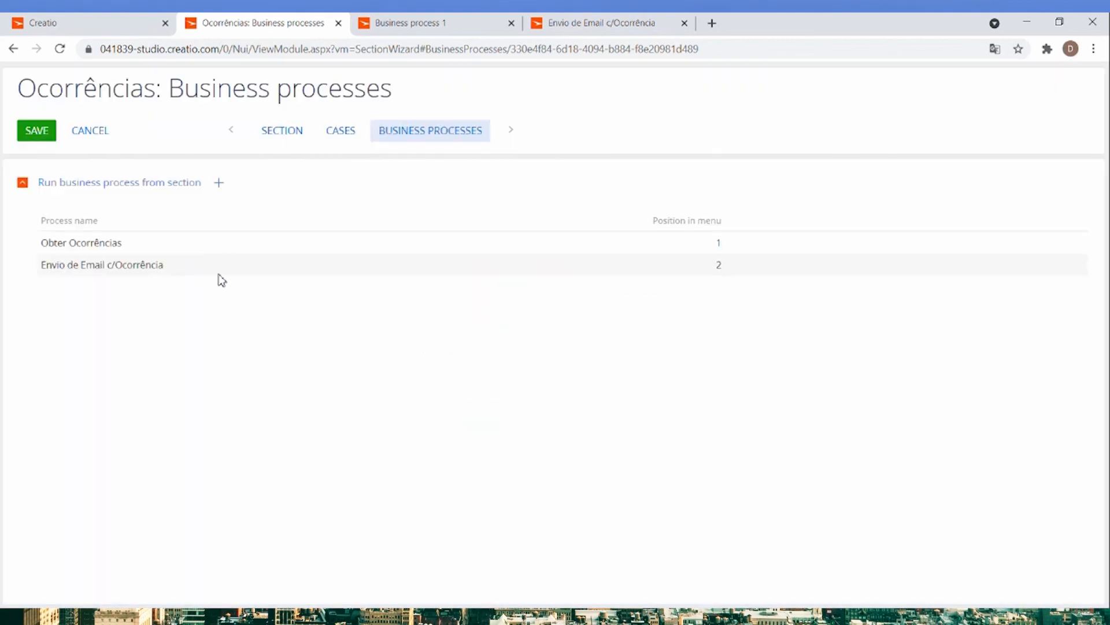
click(28, 133)
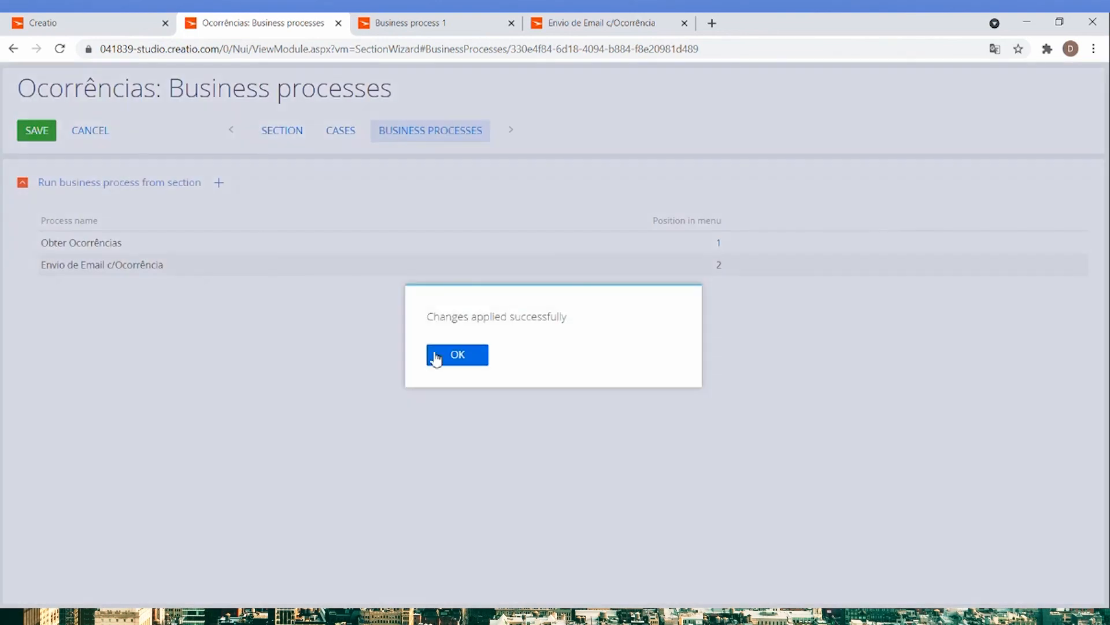
click(438, 355)
Reload the Ocorrências section and open the first listed occurrence, about BARATAS EM HABITACAO.
click(89, 25)
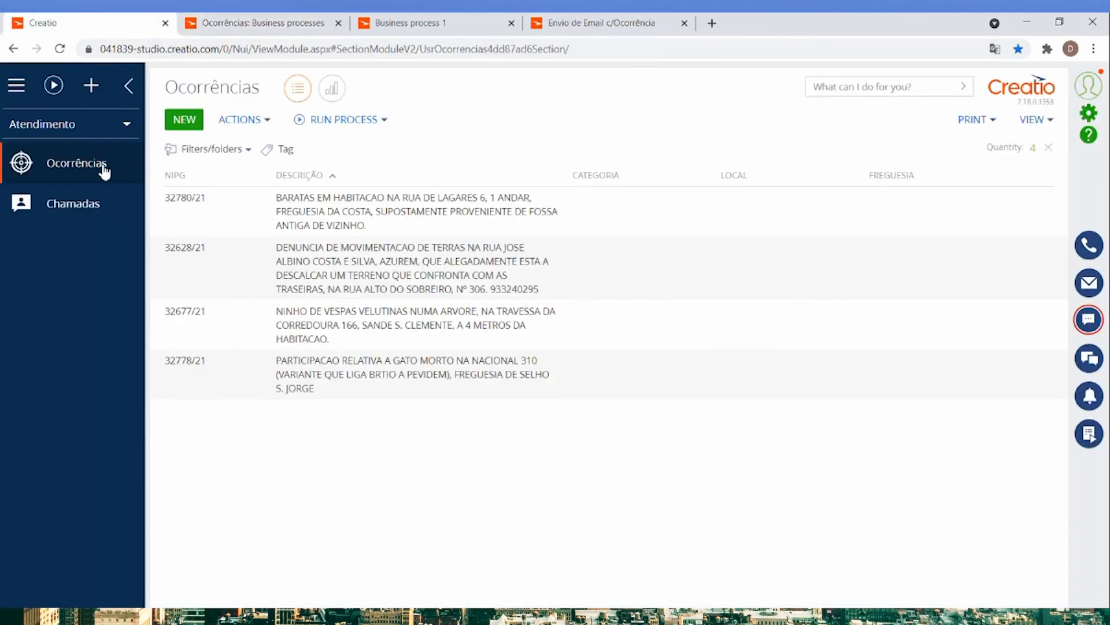
click(193, 218)
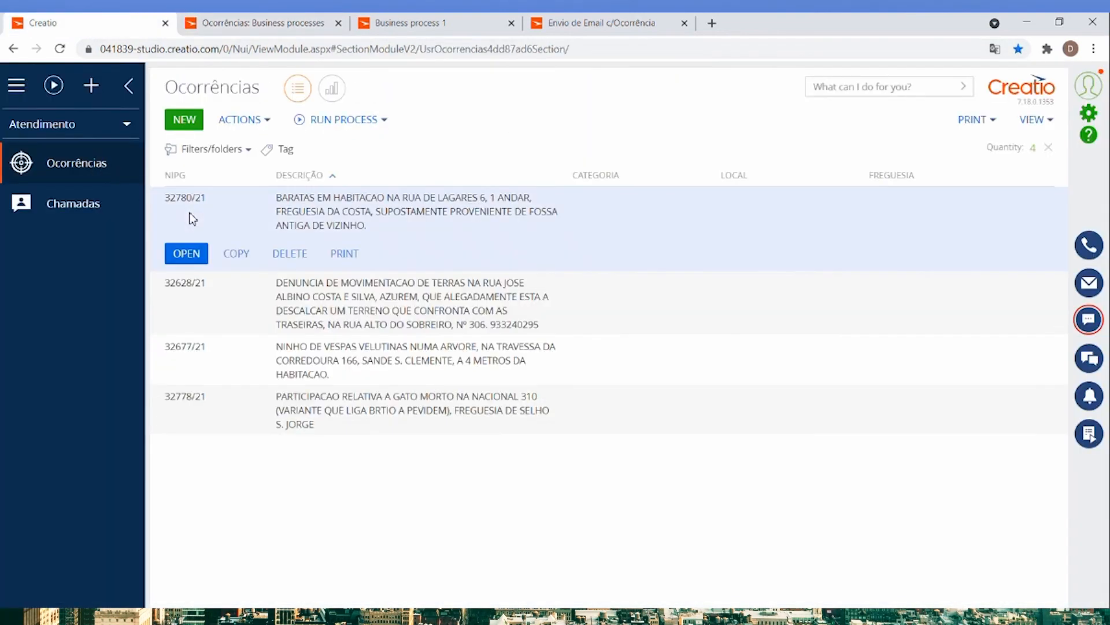
click(59, 49)
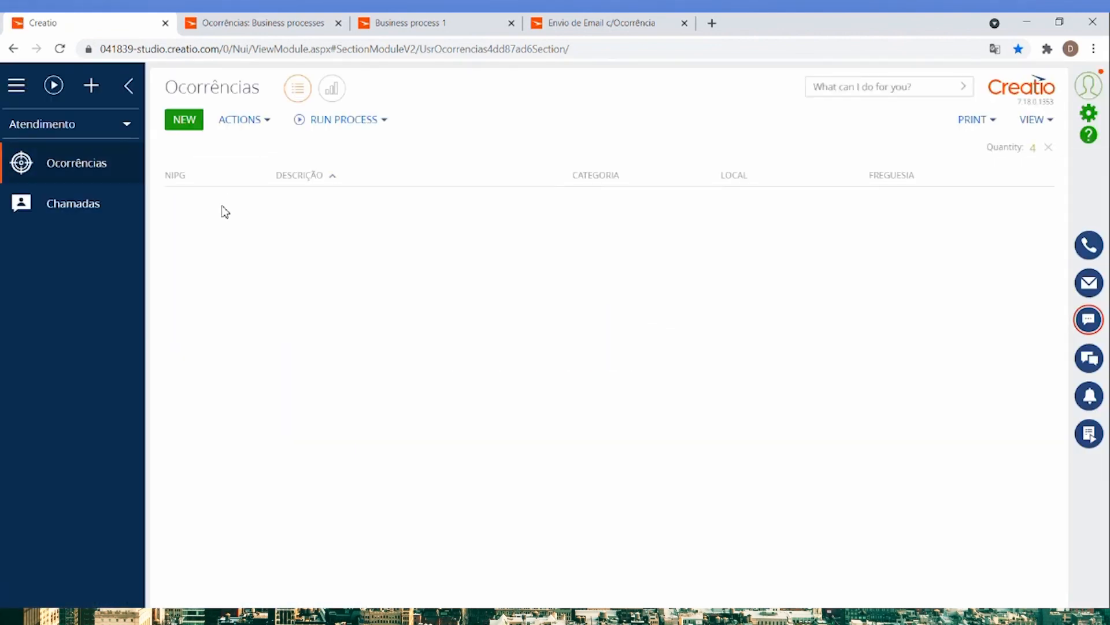
click(202, 223)
click(184, 255)
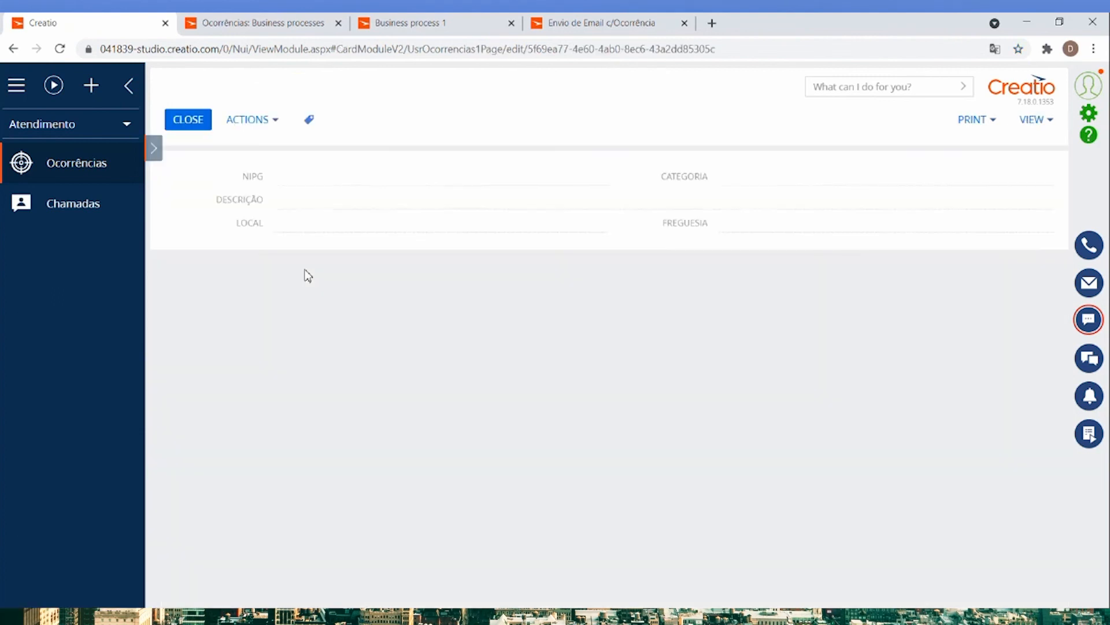
Generate the occurrence's printable report and attach the downloaded Relatório Ocorrência document to the record.
click(967, 122)
click(958, 151)
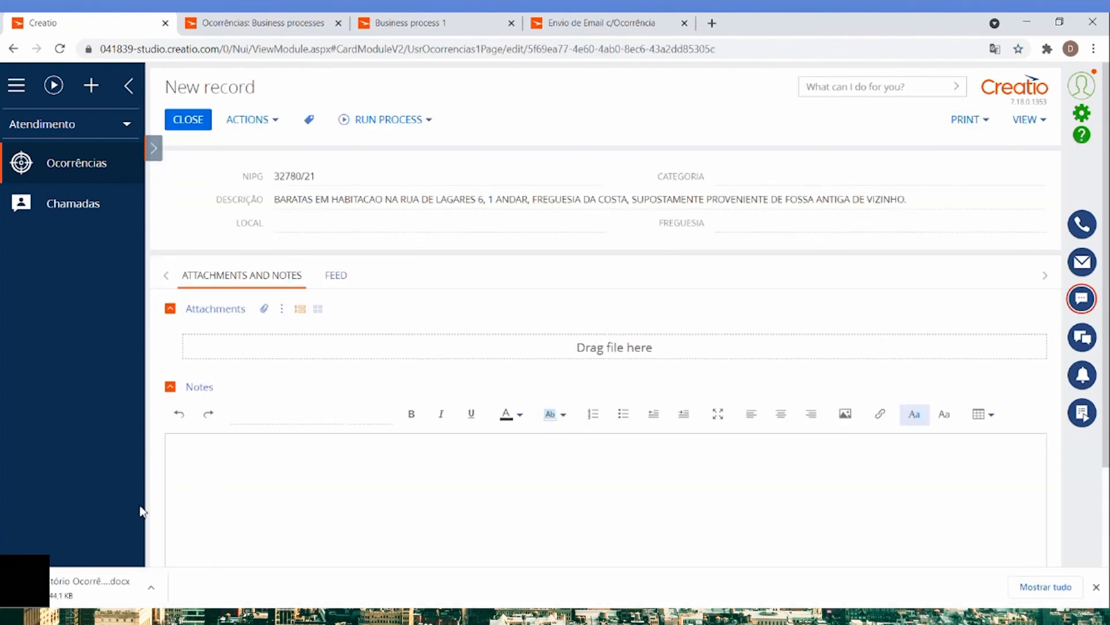
drag(86, 579, 303, 347)
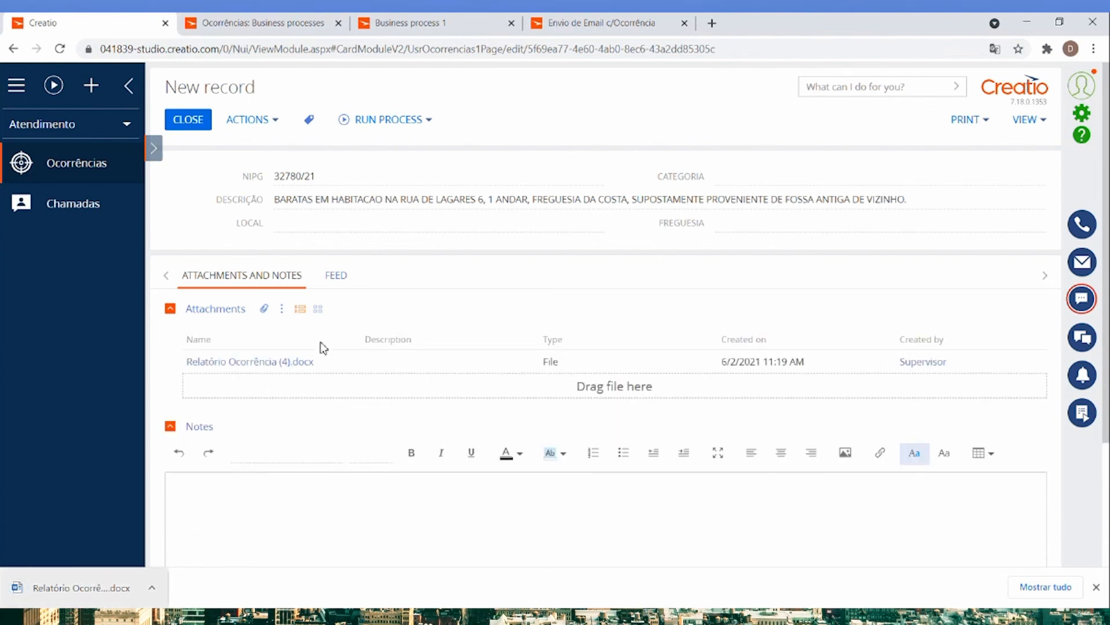
Run the Envio de Email c/Ocorrência process for the open occurrence and dismiss its success popup.
click(420, 119)
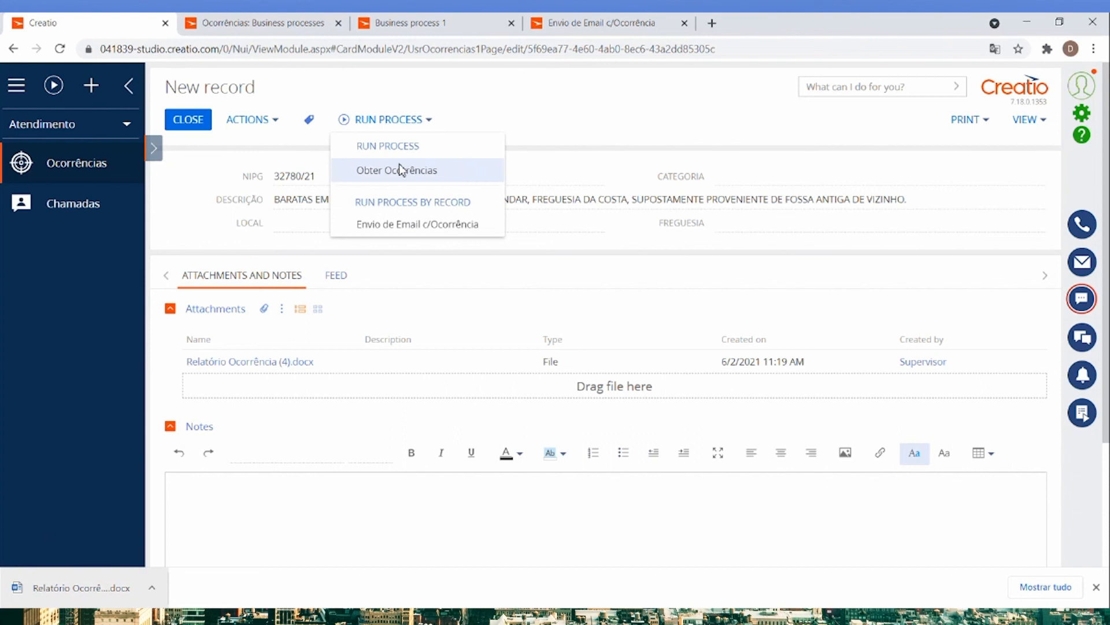
click(412, 228)
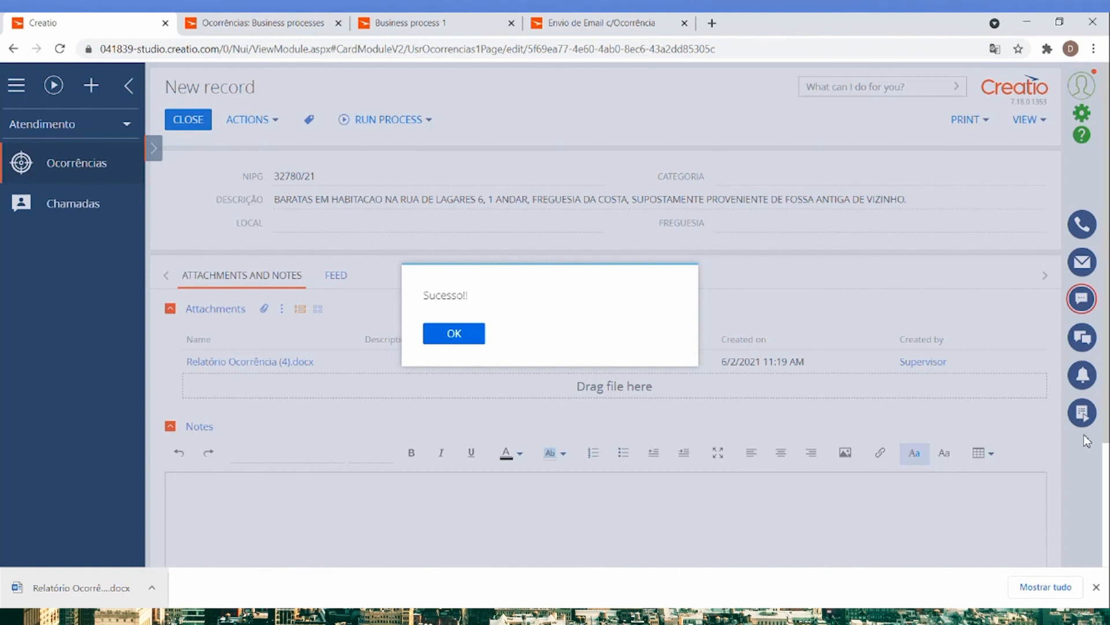
click(465, 339)
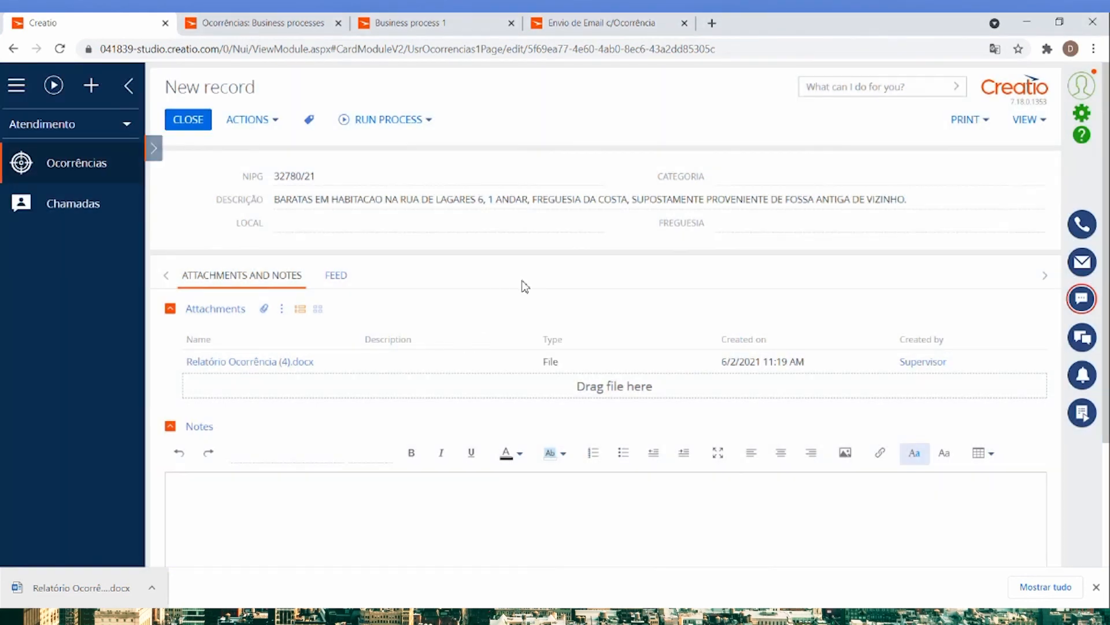